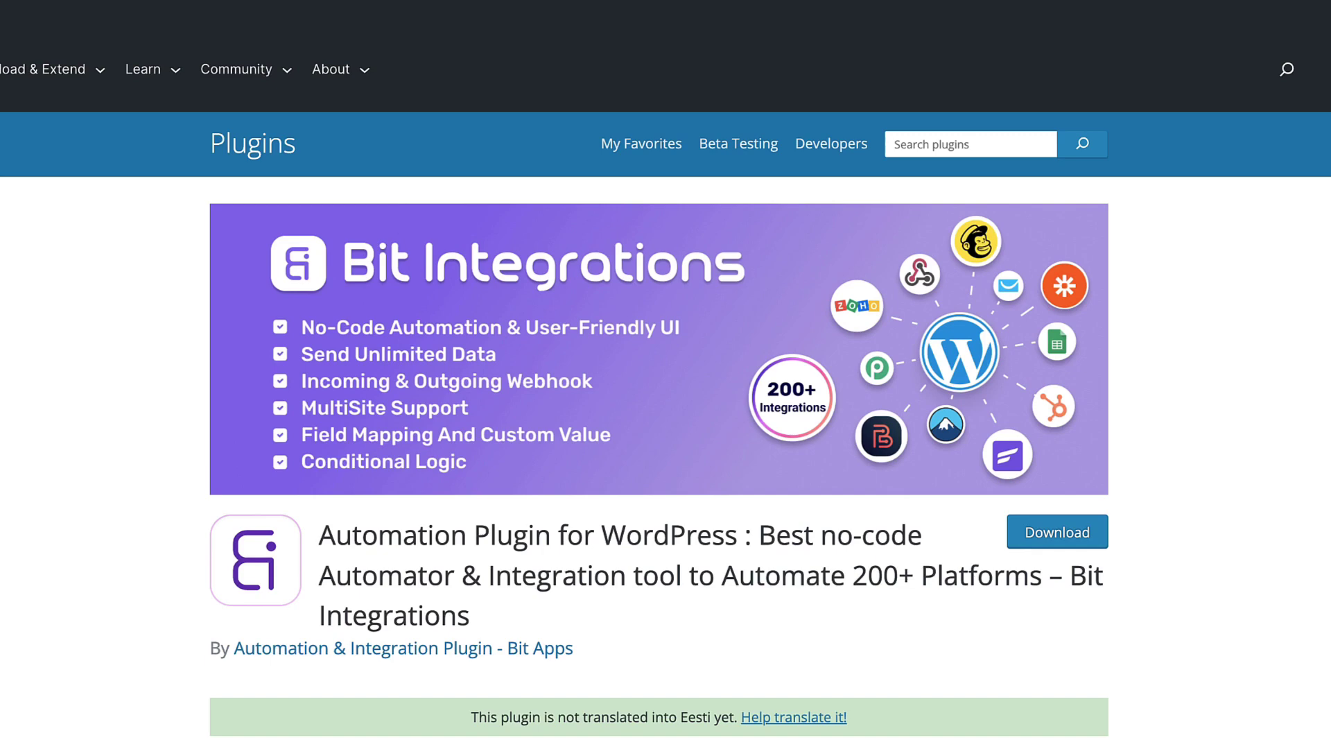
Search the plugin catalogue for 'bit integration' and find Bit Integrations, already active
{"action": "scroll", "coordinate": [665, 429], "scroll_direction": "down", "scroll_amount": 8}
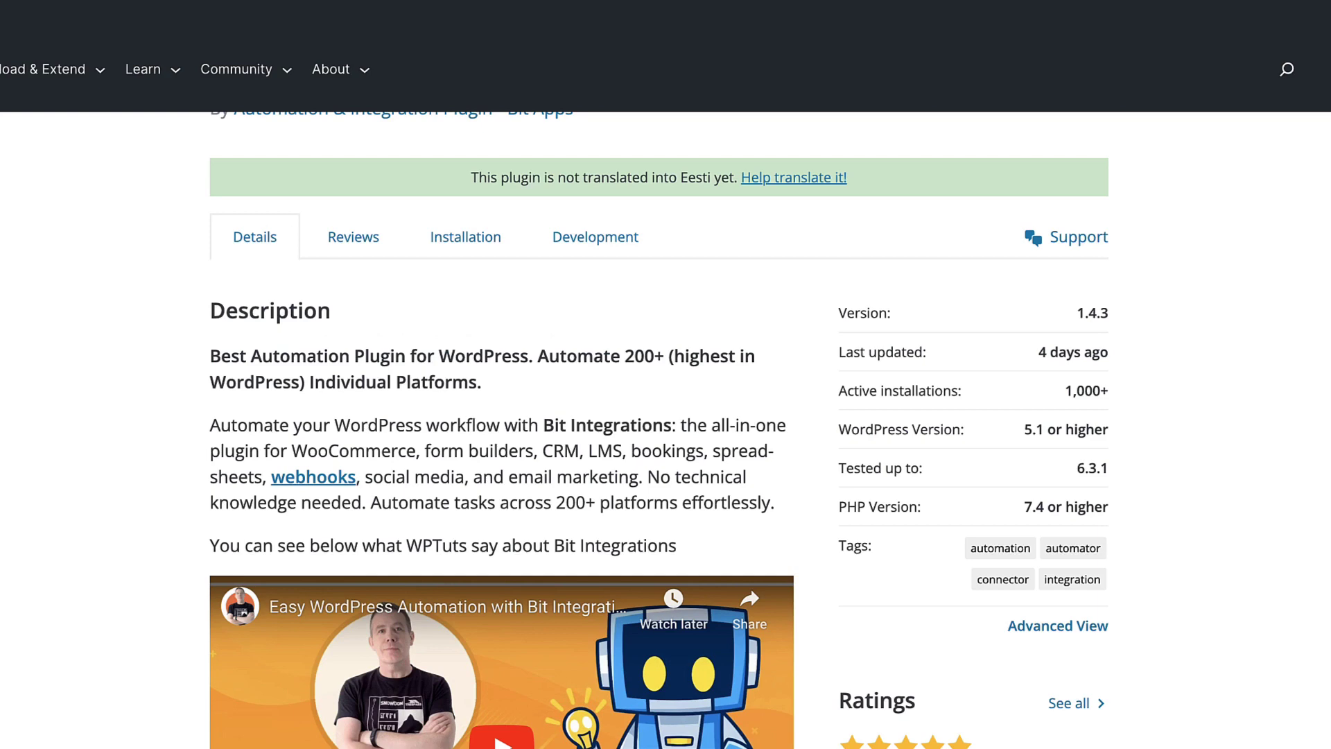
{"action": "scroll", "coordinate": [1279, 628], "scroll_direction": "down", "scroll_amount": 2}
{"action": "scroll", "coordinate": [1204, 456], "scroll_direction": "up", "scroll_amount": 10}
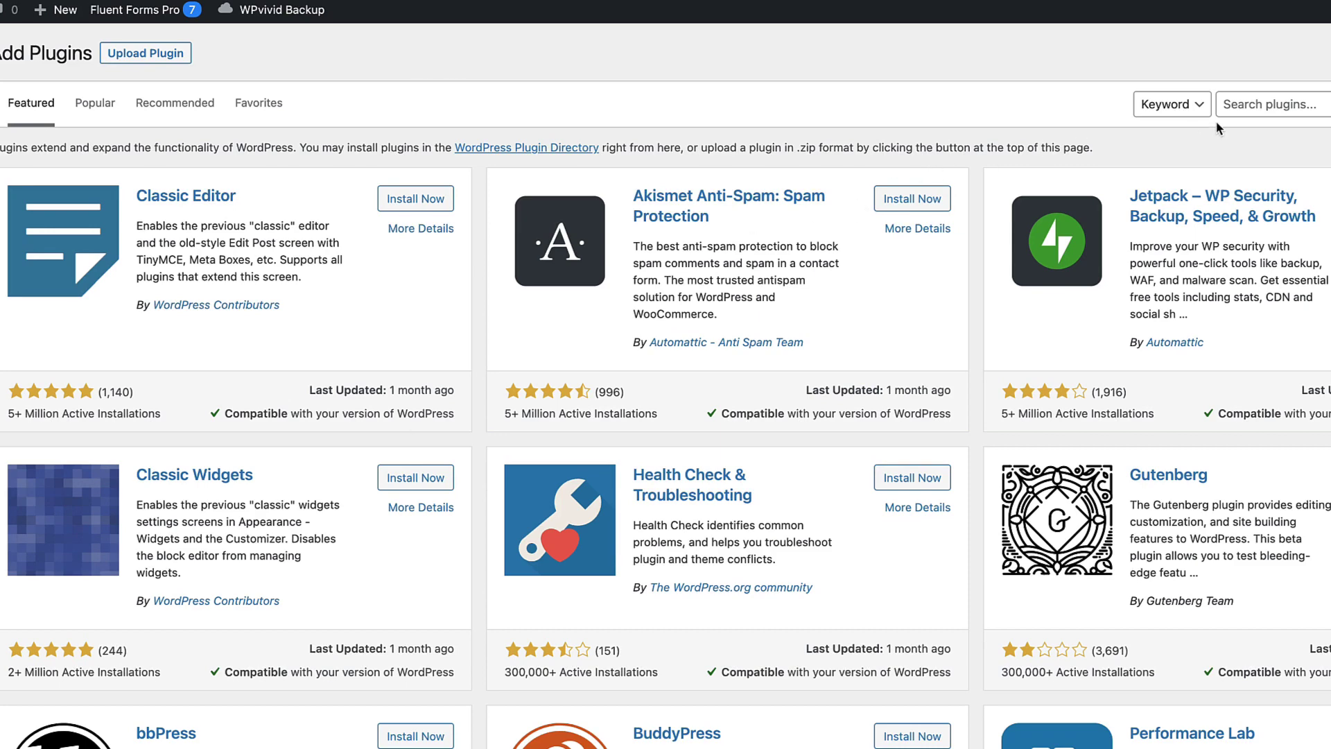
{"action": "left_click", "coordinate": [1243, 109]}
{"action": "type", "text": "bit integration"}
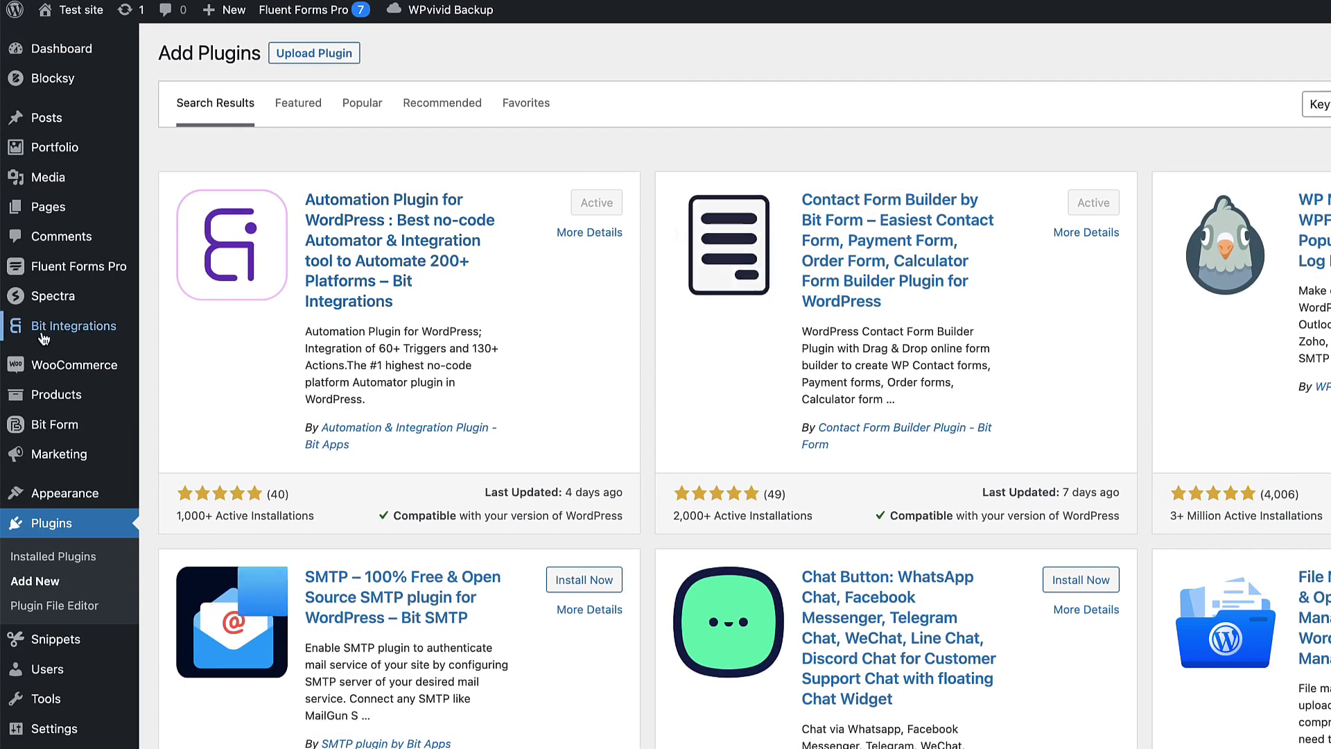
Open Bit Integrations and view the Fluent Forms to Active Campaign integration's timeline log
{"action": "left_click", "coordinate": [46, 334]}
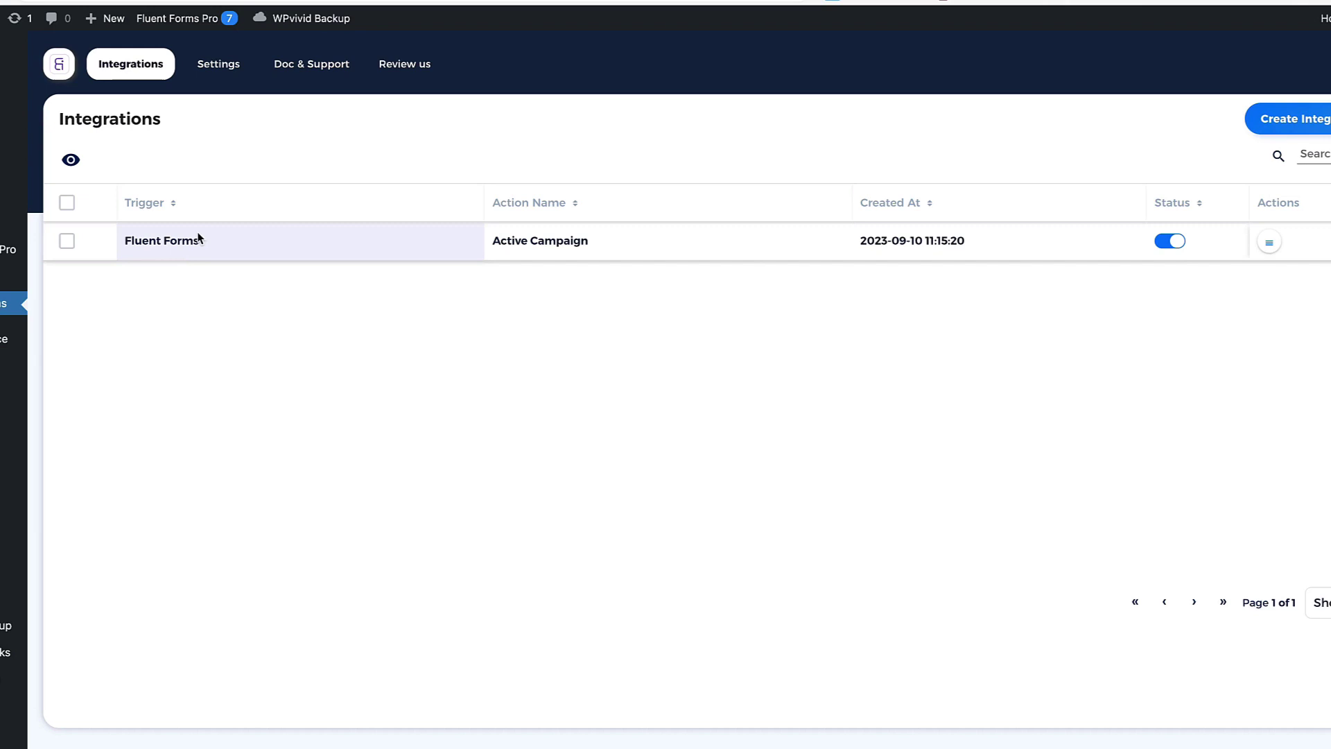
{"action": "triple_click", "coordinate": [140, 238]}
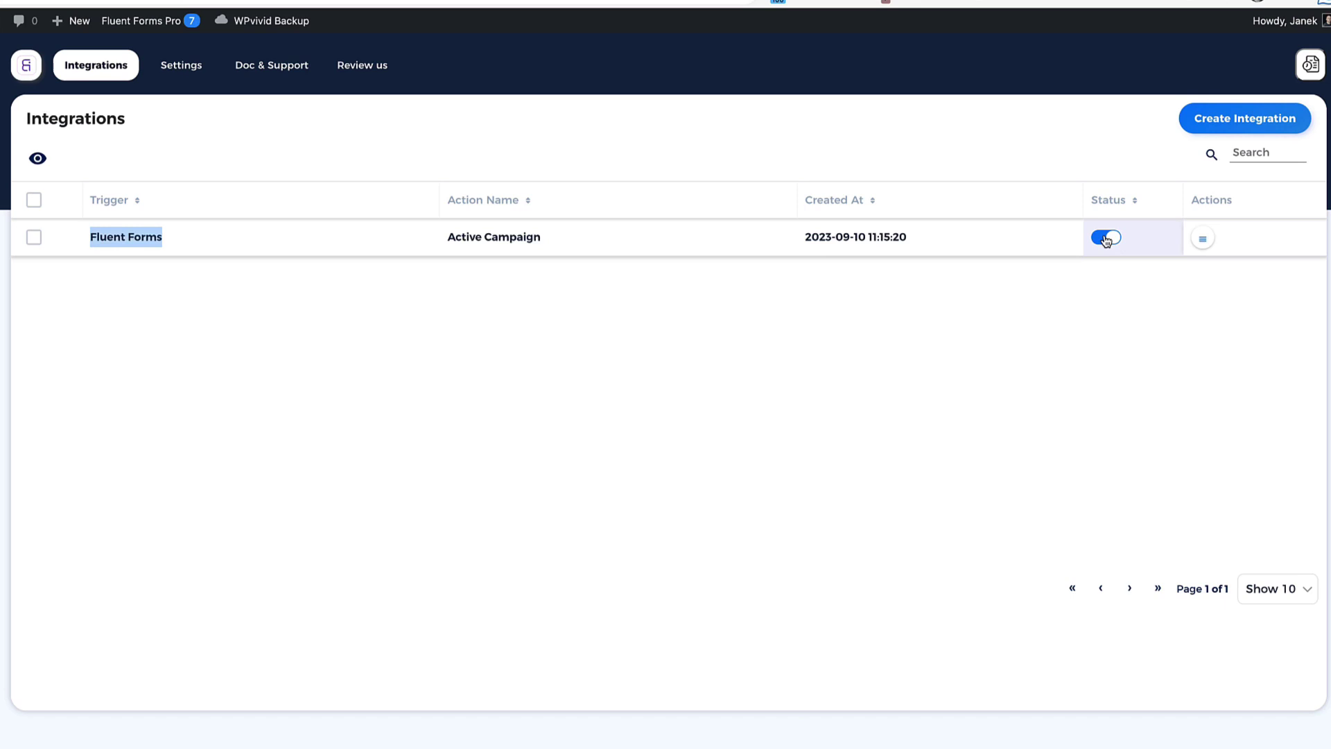
{"action": "left_click", "coordinate": [1203, 240]}
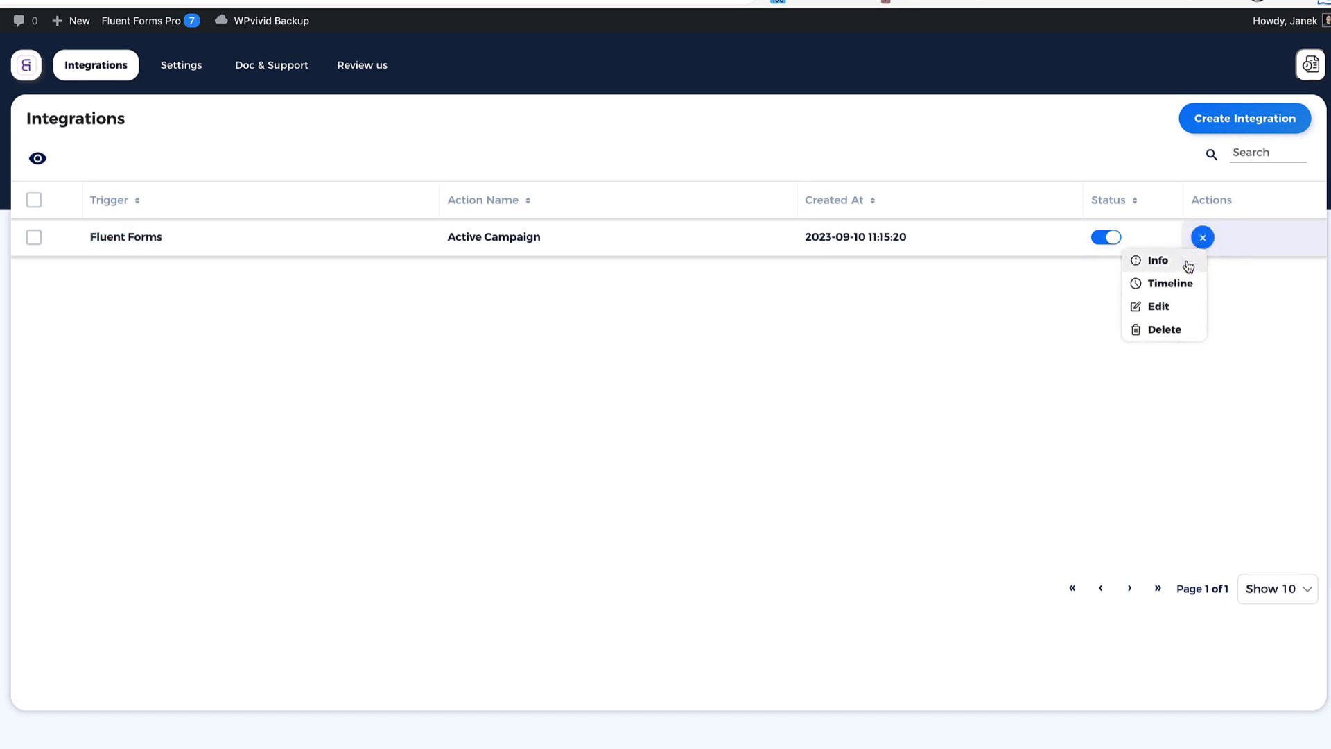
{"action": "left_click", "coordinate": [1173, 281]}
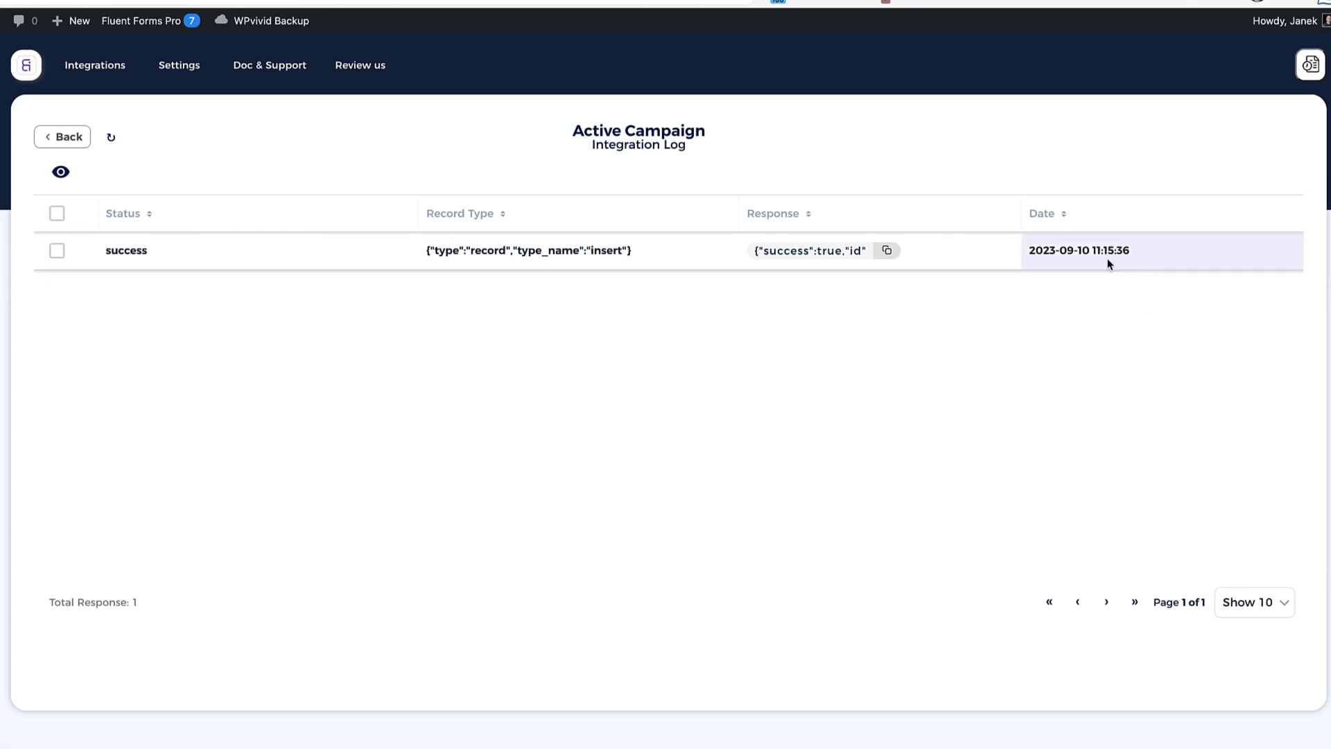
Return to the integrations list, try creating another integration, and dismiss the Pro upgrade prompt
{"action": "left_click", "coordinate": [74, 138]}
{"action": "left_click", "coordinate": [1202, 237]}
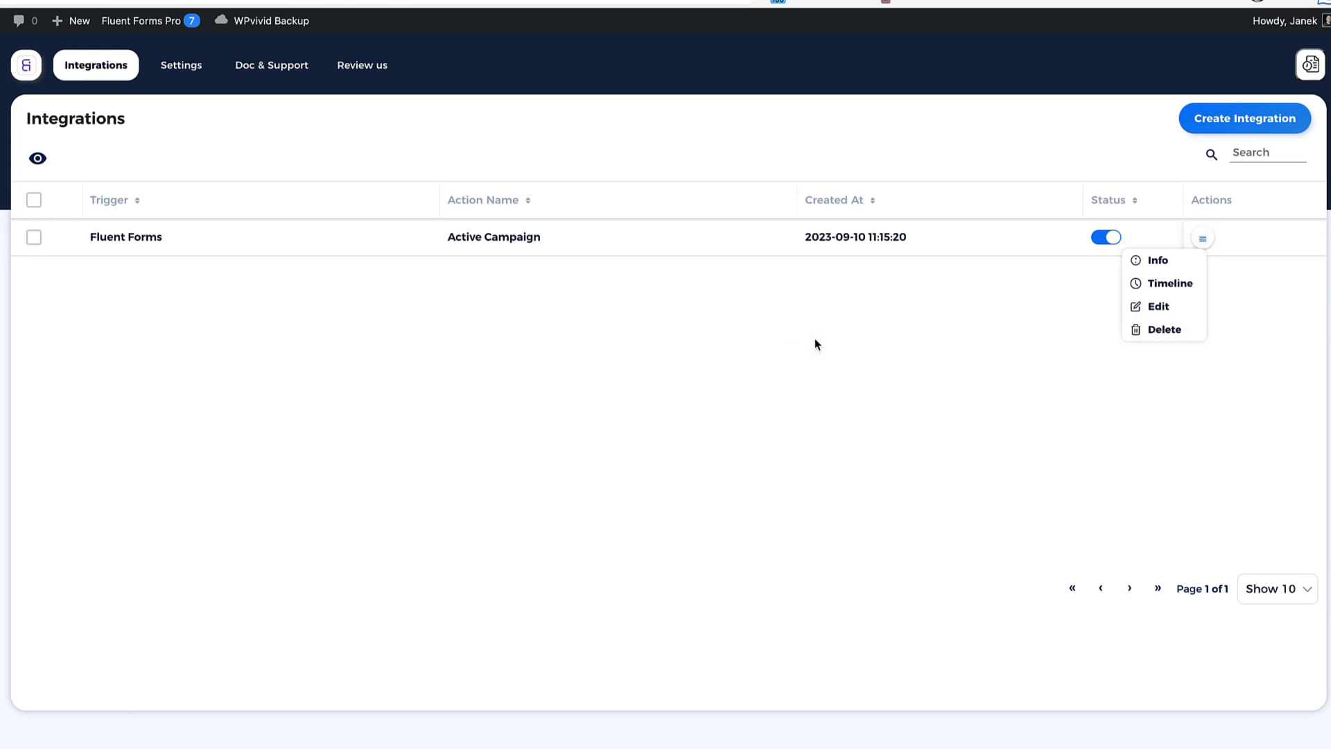
{"action": "left_click", "coordinate": [1243, 121]}
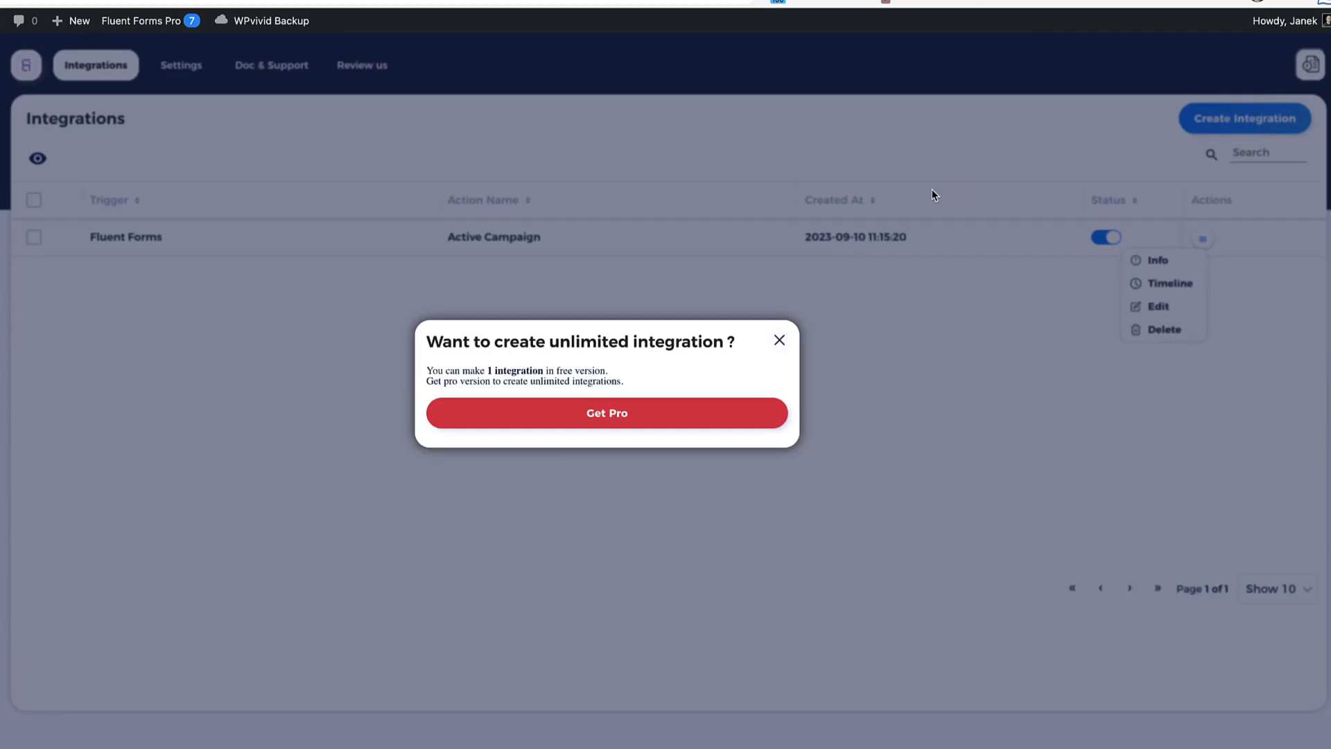
{"action": "left_click", "coordinate": [780, 340]}
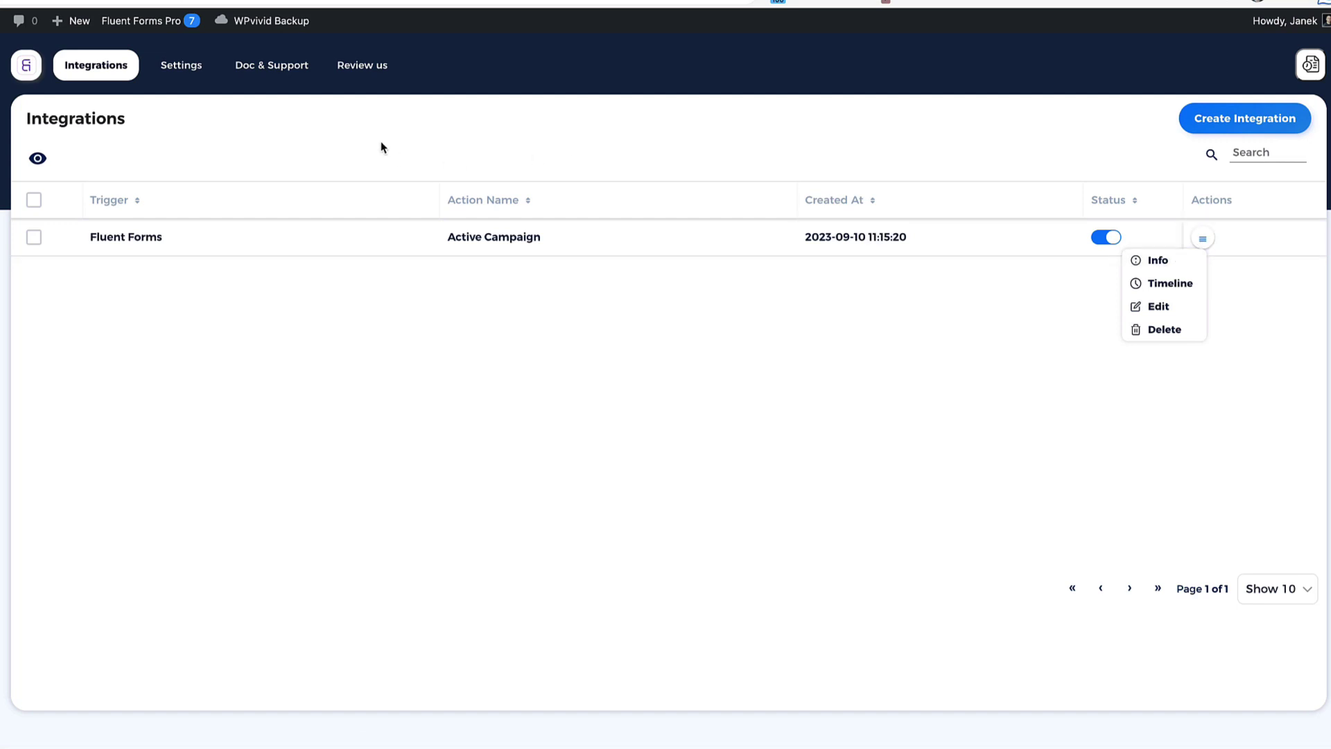
In Settings, enable automatic deletion of logs older than 30 days
{"action": "left_click", "coordinate": [179, 67]}
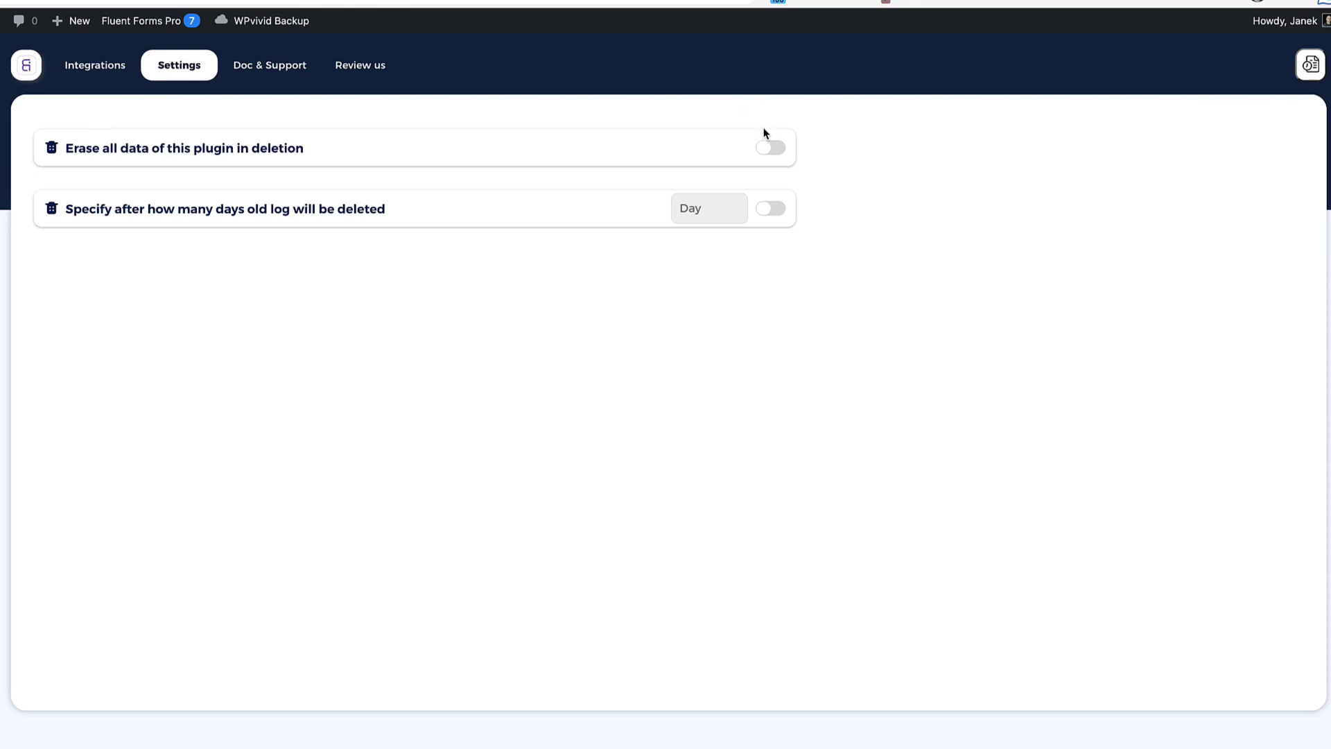
{"action": "left_click", "coordinate": [775, 209]}
{"action": "left_click", "coordinate": [701, 210]}
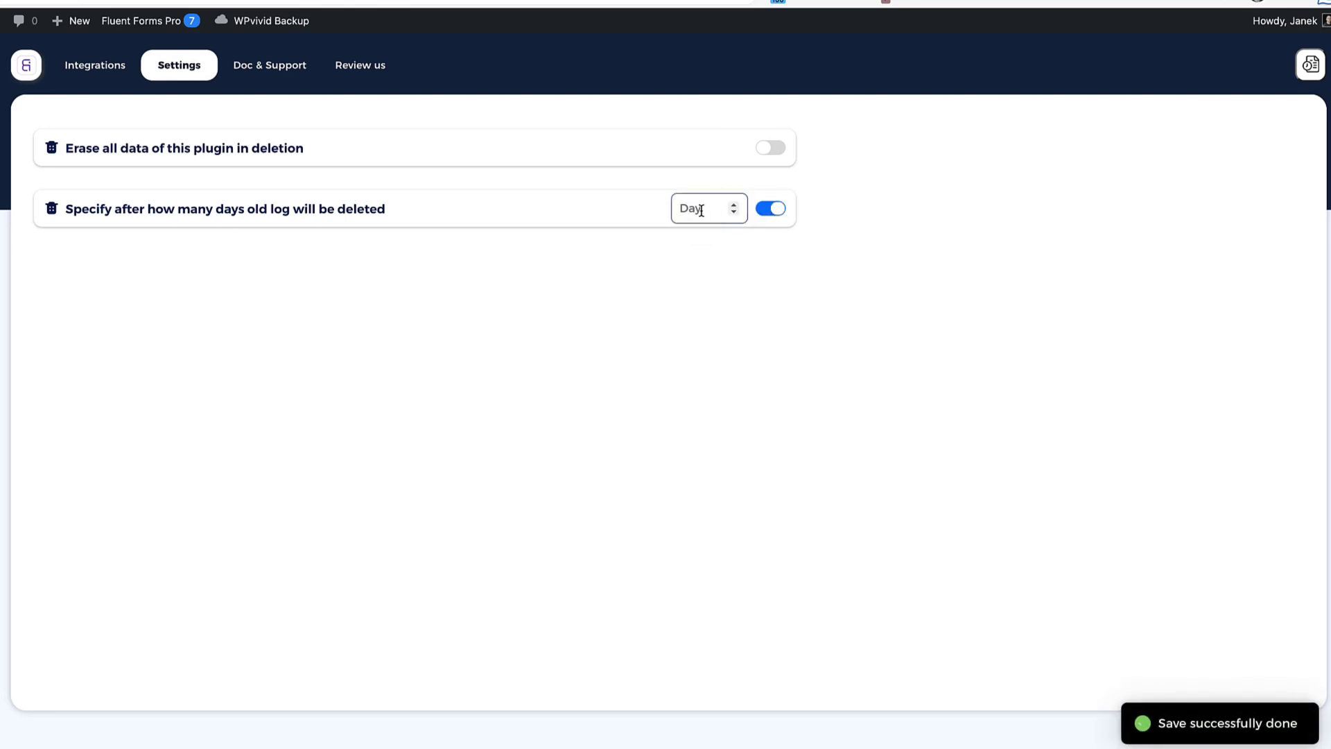
{"action": "type", "text": "30"}
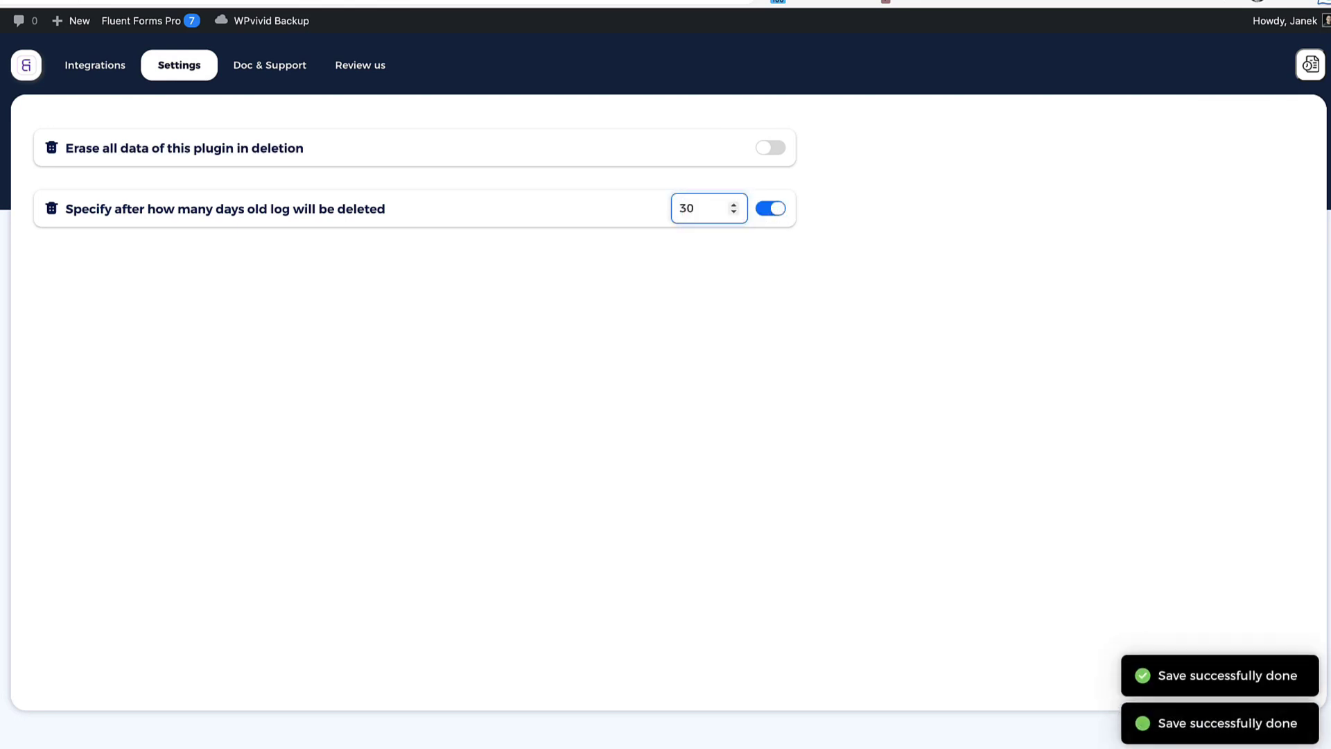
Browse Doc & Support and the version 1.4.3 release notes, then switch to the other site
{"action": "left_click", "coordinate": [256, 73]}
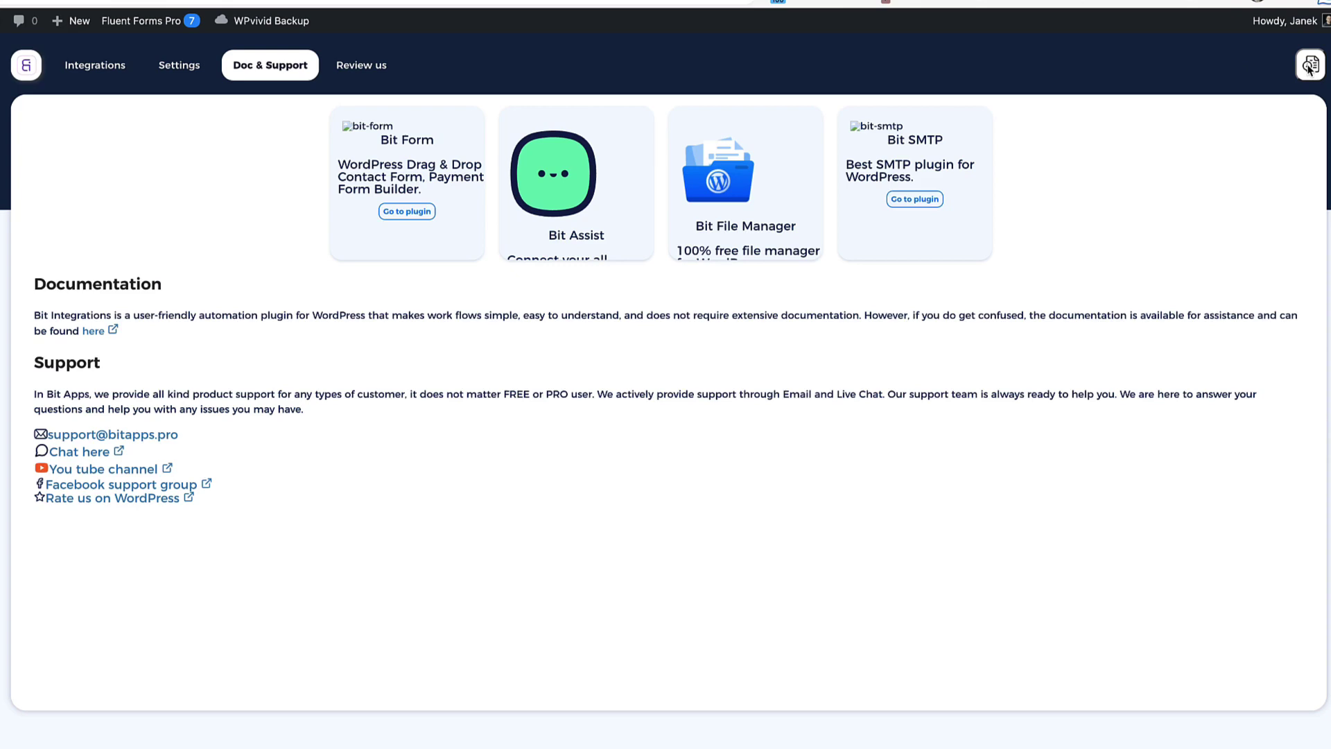
{"action": "left_click", "coordinate": [1309, 66]}
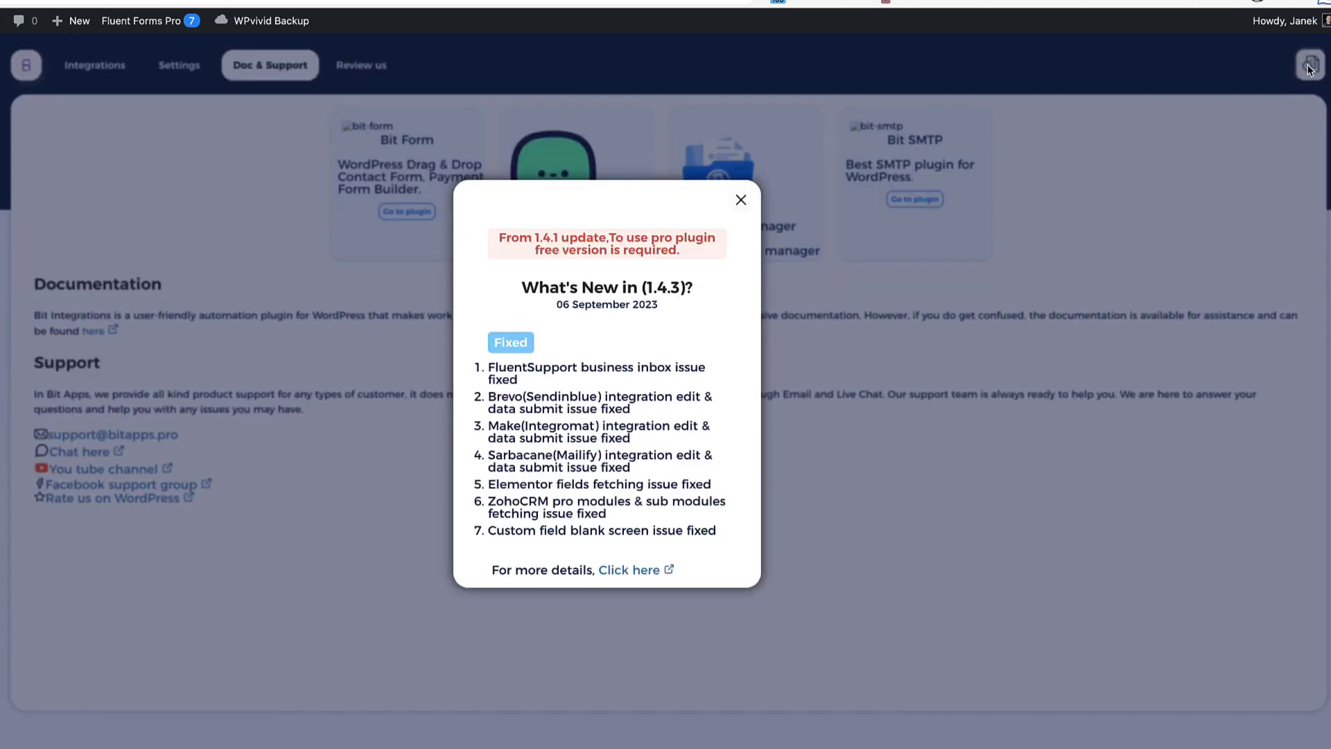
{"action": "left_click", "coordinate": [741, 201]}
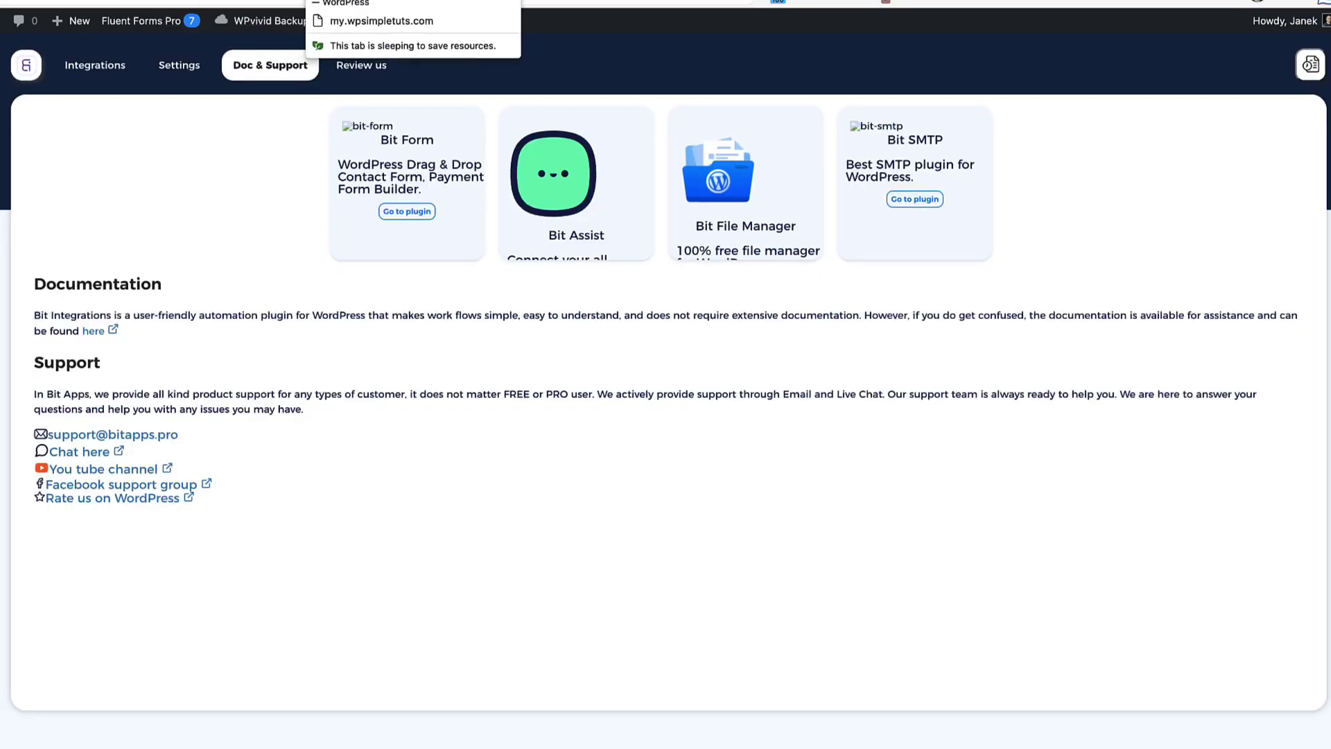
{"action": "left_click", "coordinate": [332, 2]}
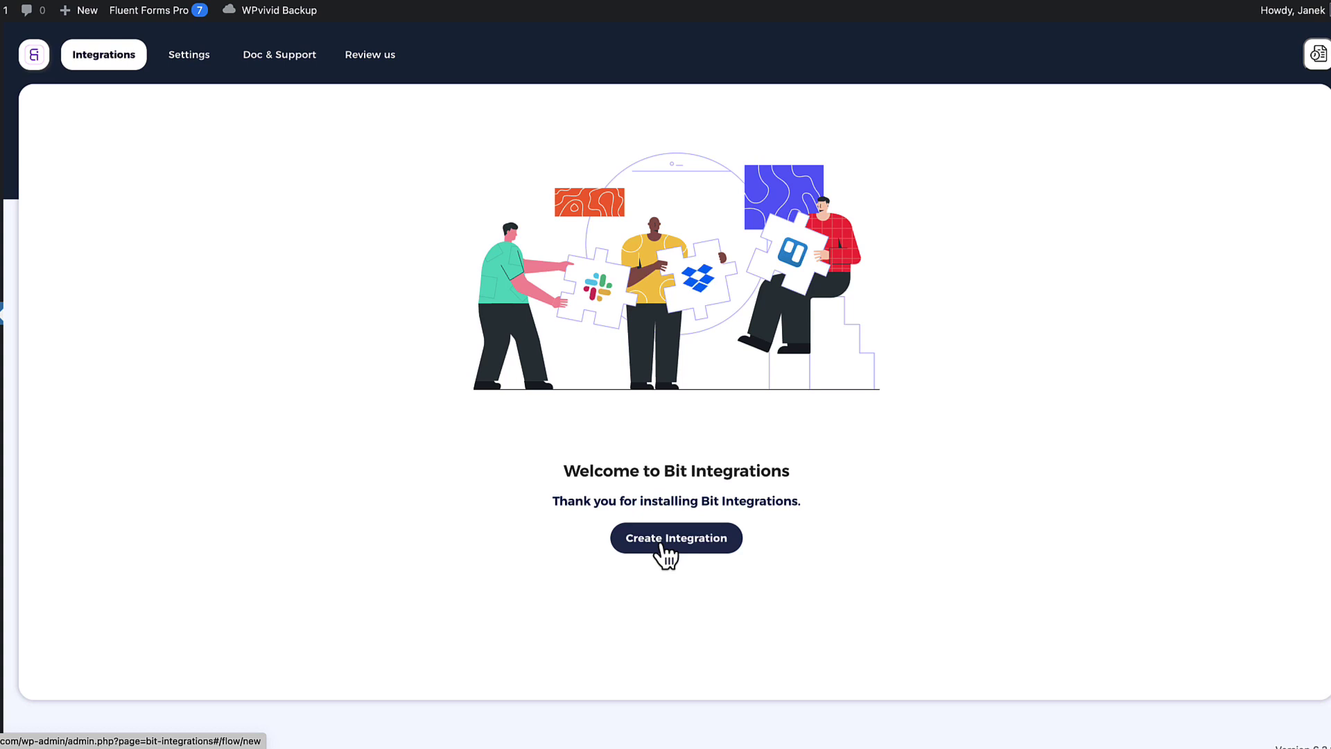
Start a new integration and look through the full trigger grid and Search Trigger box
{"action": "left_click", "coordinate": [664, 551]}
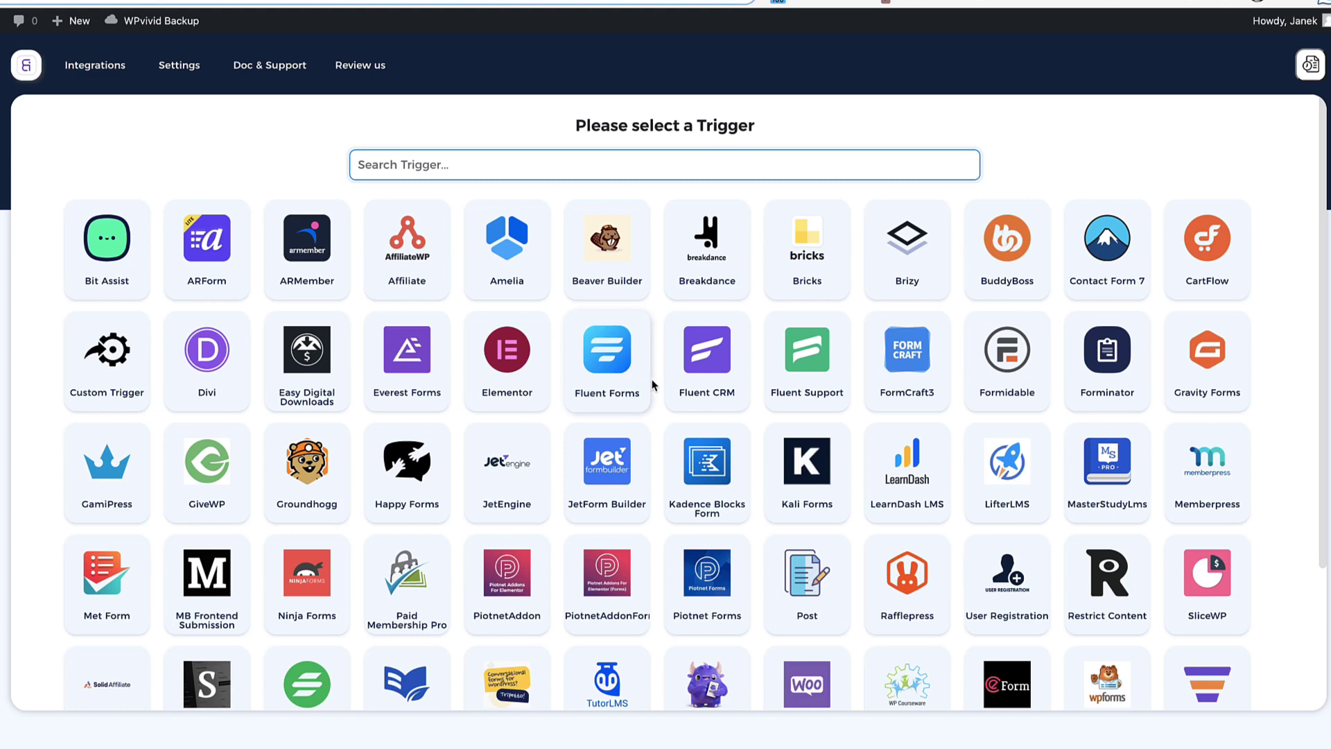
{"action": "scroll", "coordinate": [662, 393], "scroll_direction": "down", "scroll_amount": 5}
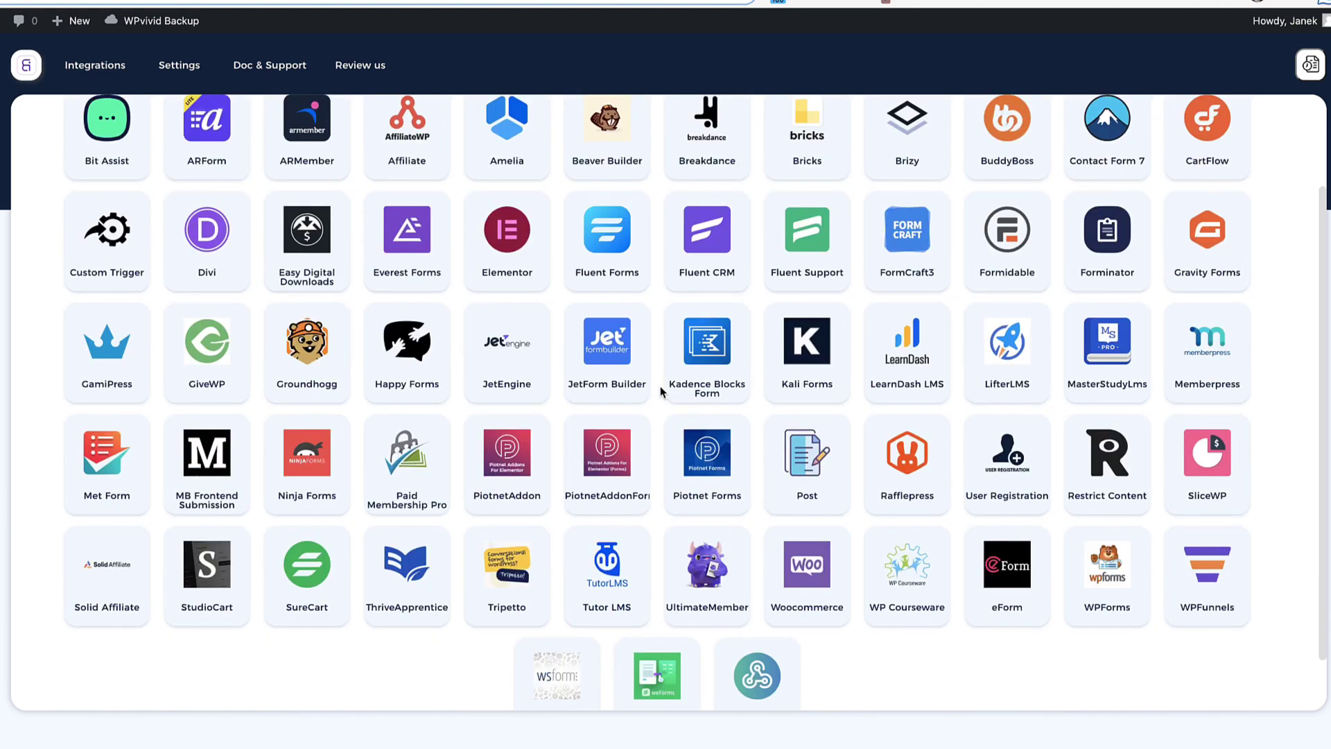
{"action": "scroll", "coordinate": [662, 392], "scroll_direction": "up", "scroll_amount": 5}
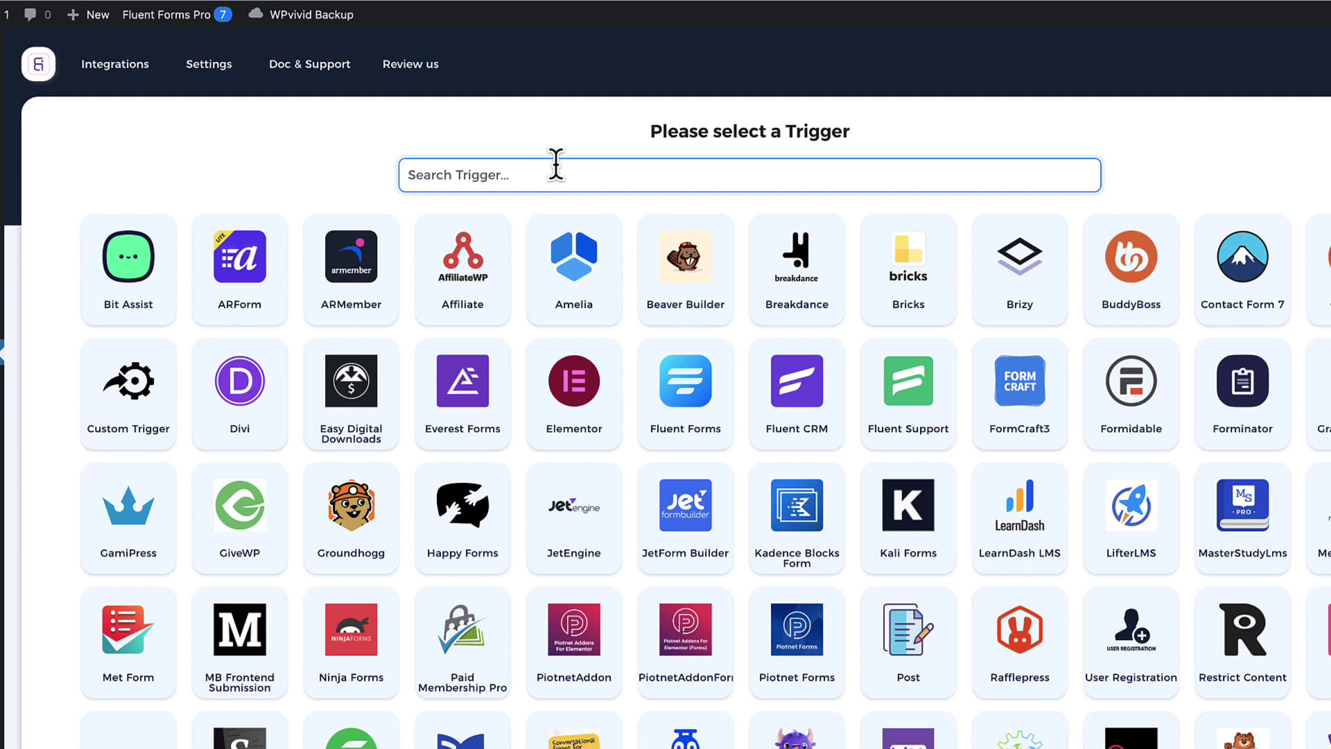
{"action": "left_click", "coordinate": [556, 166]}
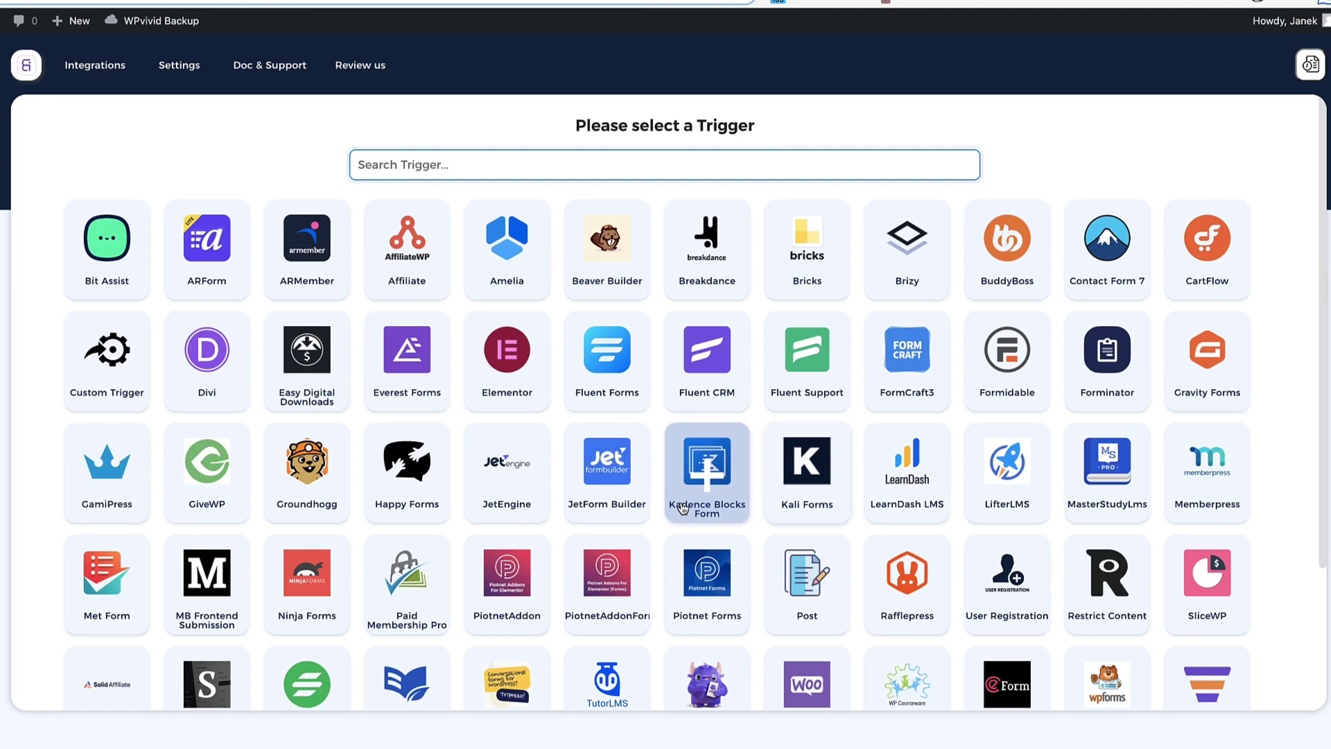
{"action": "scroll", "coordinate": [695, 478], "scroll_direction": "down", "scroll_amount": 3}
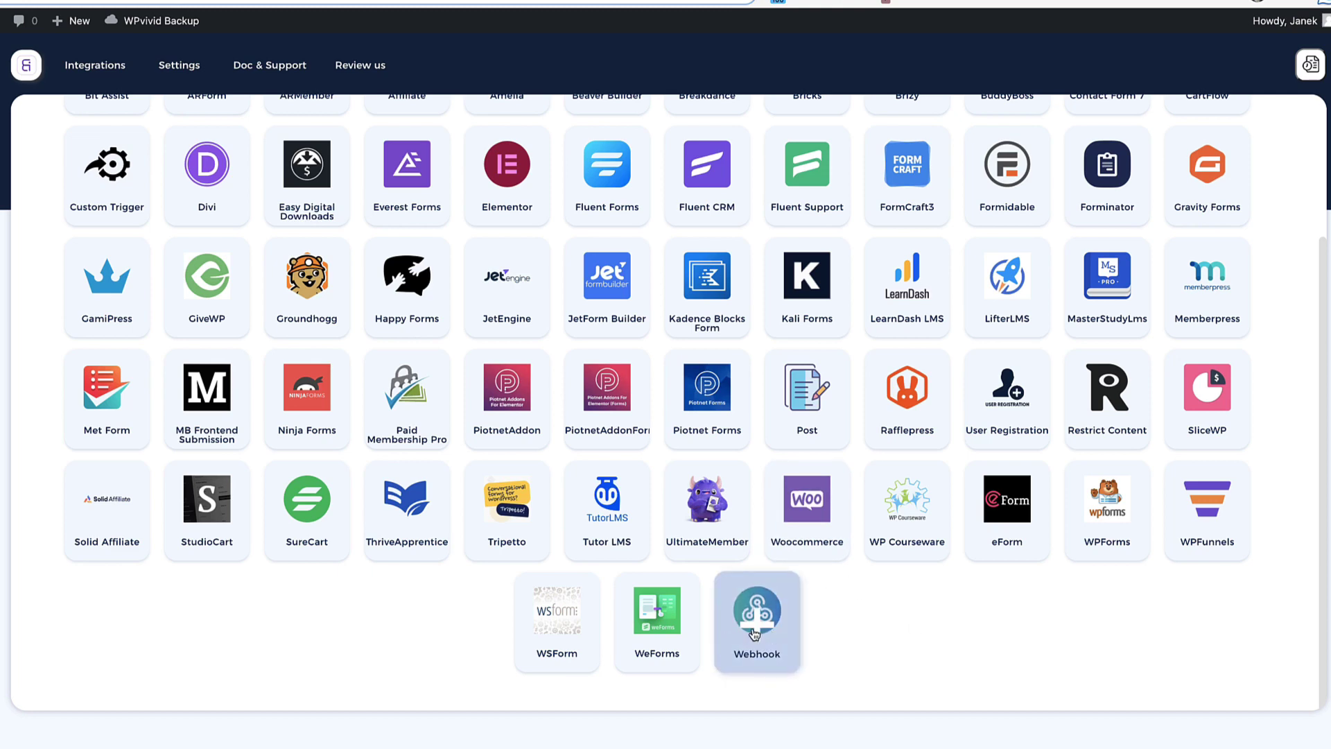
{"action": "scroll", "coordinate": [693, 589], "scroll_direction": "up", "scroll_amount": 3}
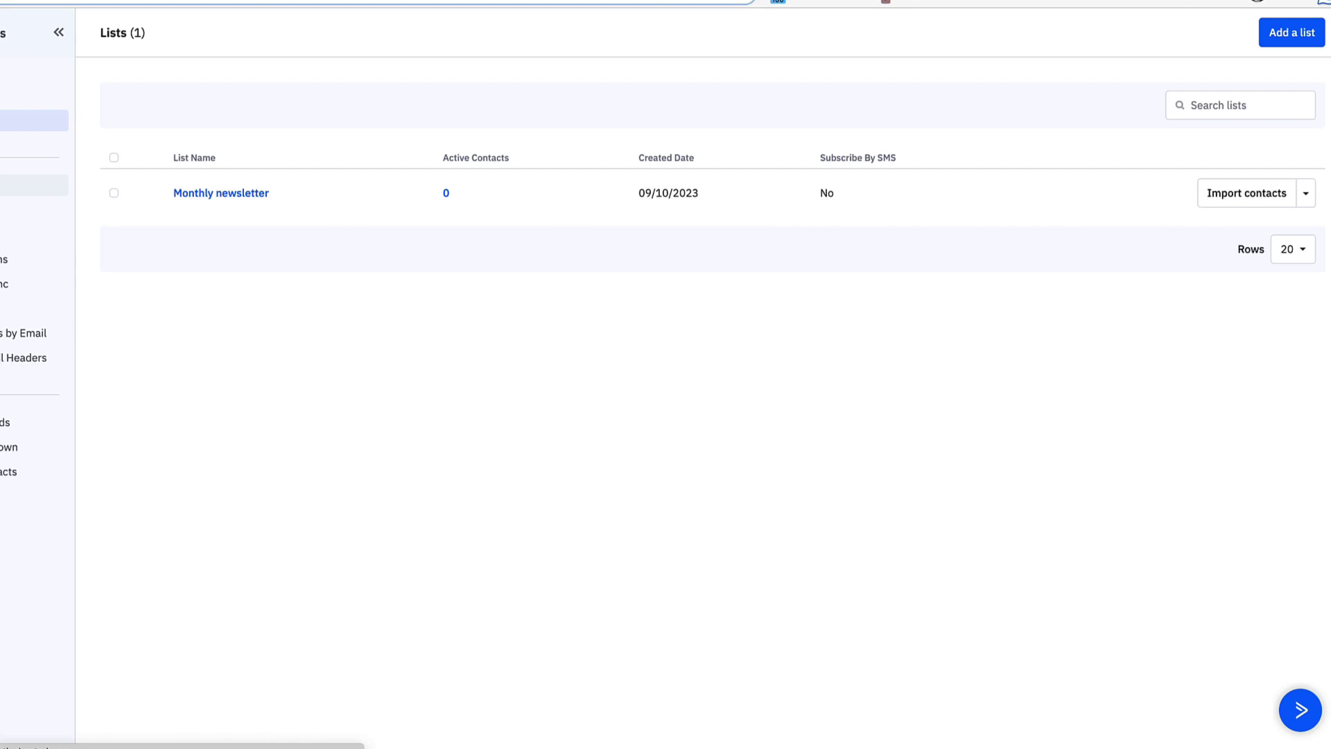
Open ActiveCampaign's Manage Tags page listing 'Bought a product' and 'Subscribed to newsletter'
{"action": "left_click", "coordinate": [35, 185]}
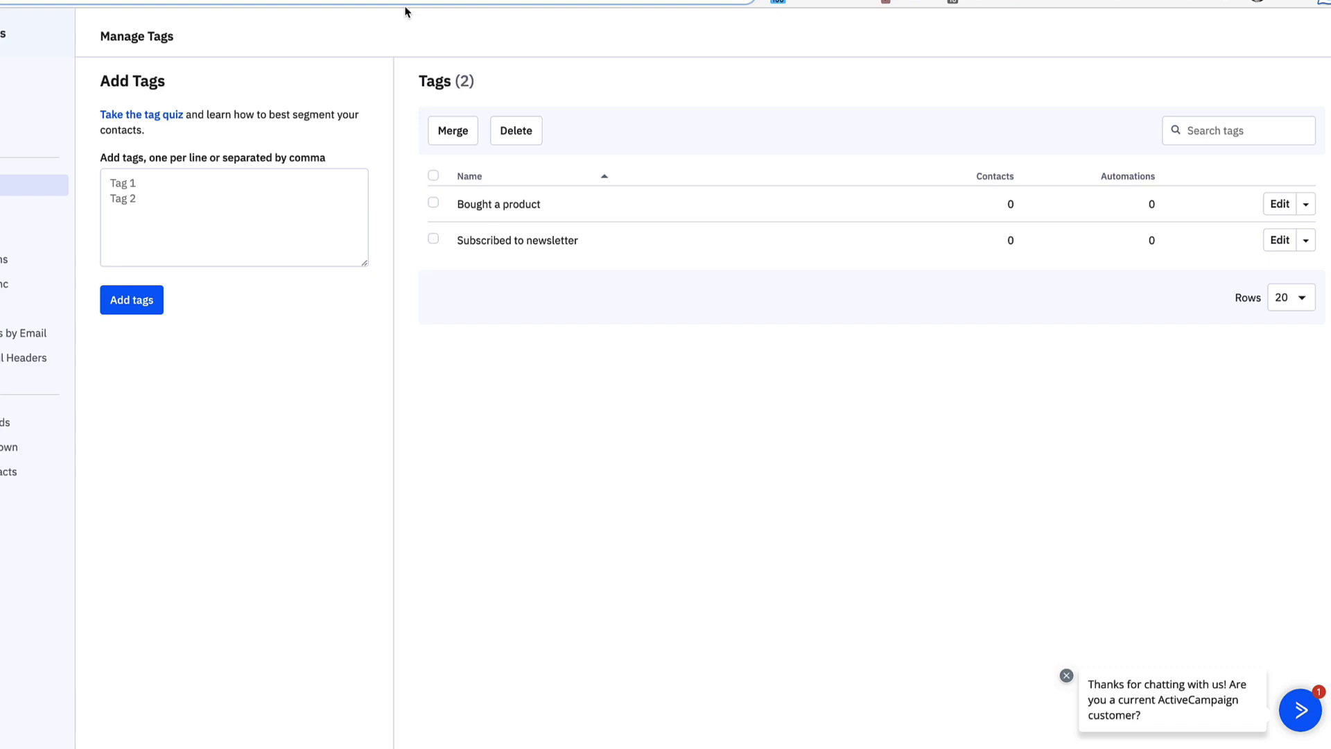
Back in Bit Integrations, search triggers for 'flue' and choose Fluent Forms
{"action": "left_click", "coordinate": [406, 8]}
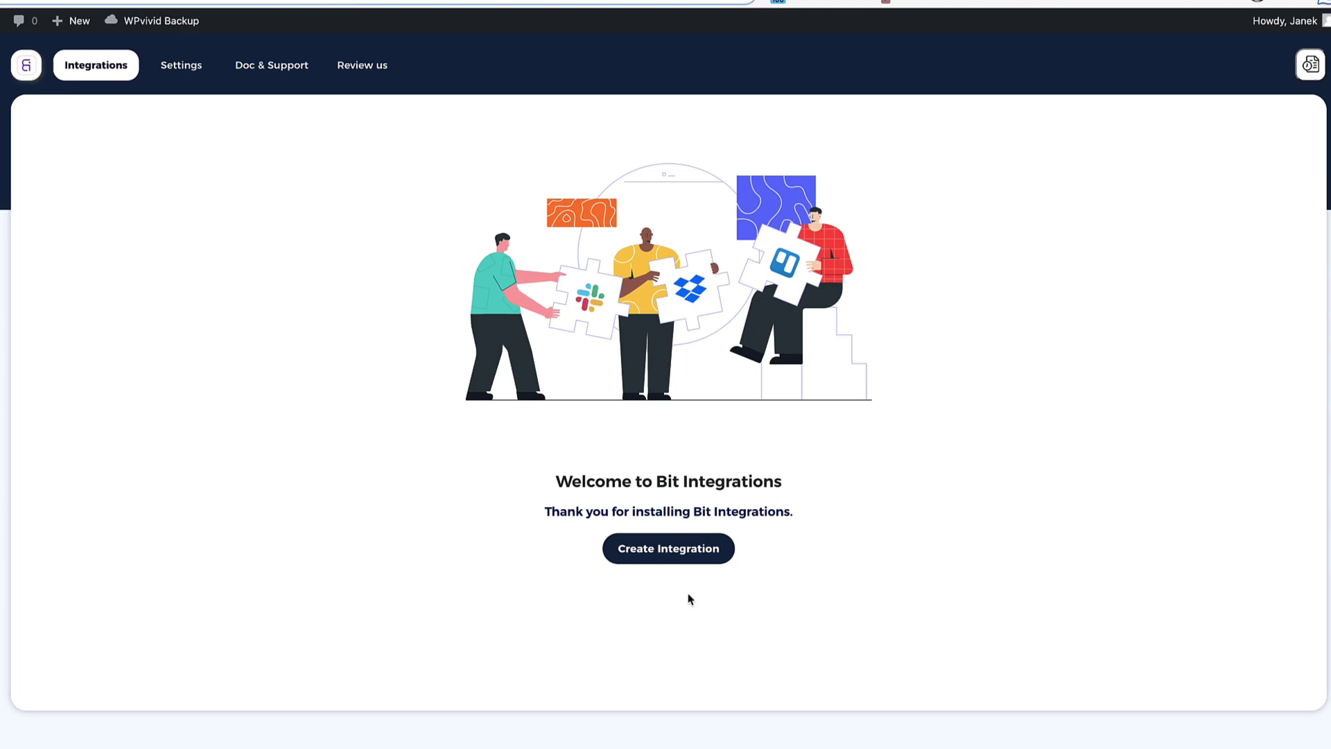
{"action": "left_click", "coordinate": [668, 548]}
{"action": "type", "text": "flue"}
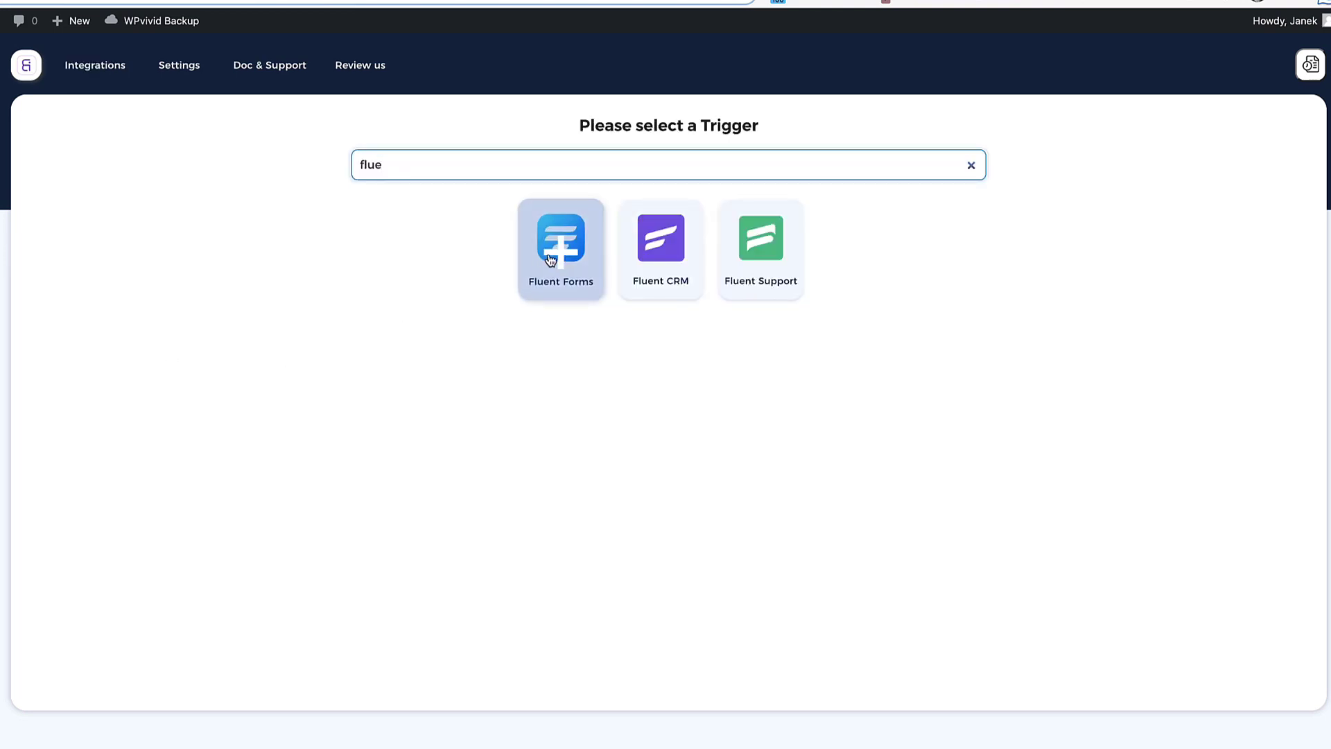
{"action": "left_click", "coordinate": [559, 256]}
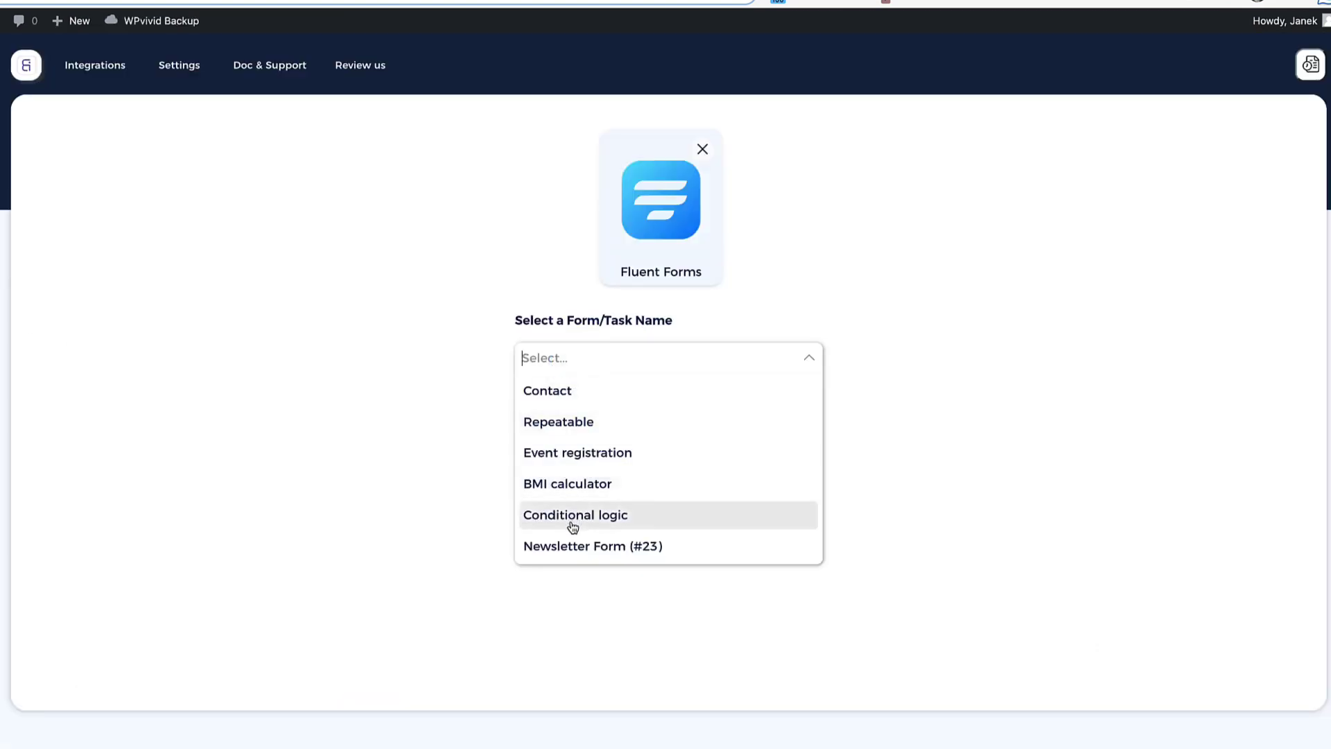
Use Newsletter Form (#23) as the trigger and ActiveCampaign as the action
{"action": "left_click", "coordinate": [570, 559]}
{"action": "left_click", "coordinate": [784, 404]}
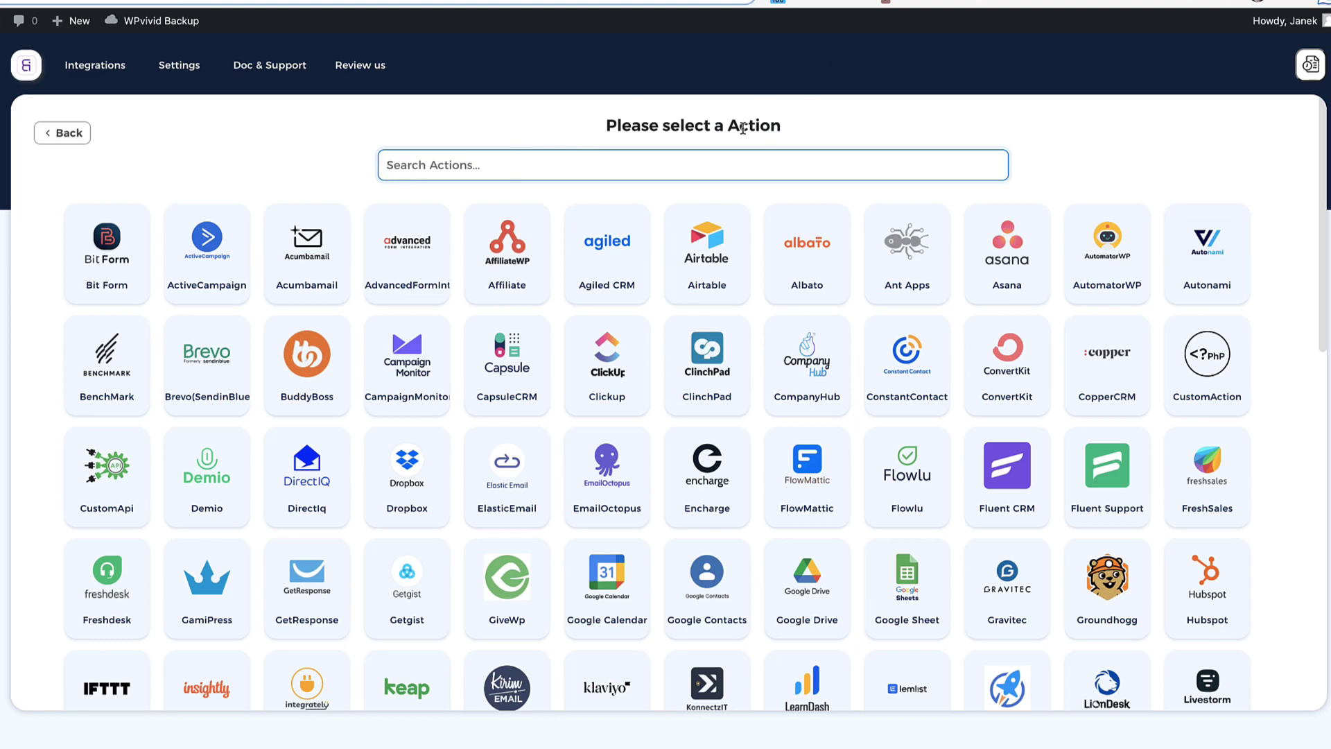
{"action": "type", "text": "ac"}
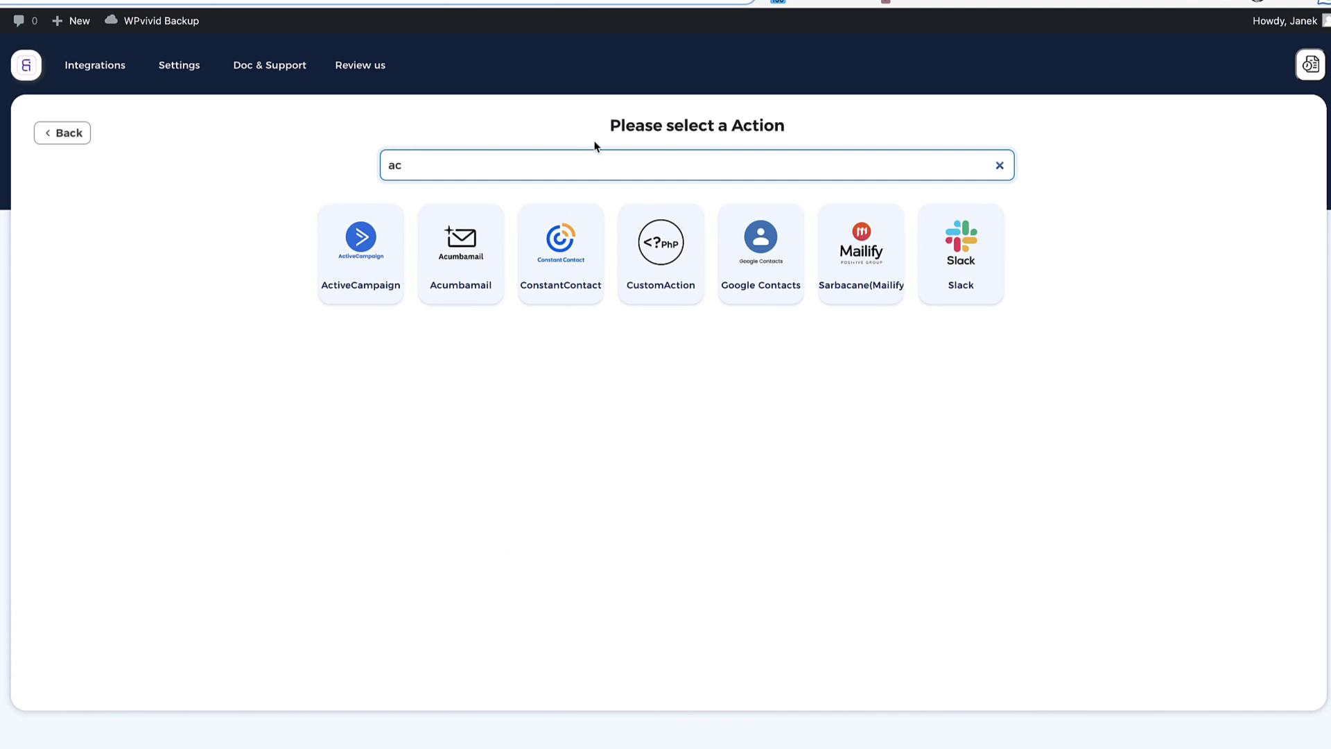
{"action": "left_click", "coordinate": [361, 244]}
Keep the 'Active Campaign' name, paste the ActiveCampaign API URL and key, and authorize
{"action": "left_click_drag", "start_coordinate": [175, 242], "coordinate": [23, 238]}
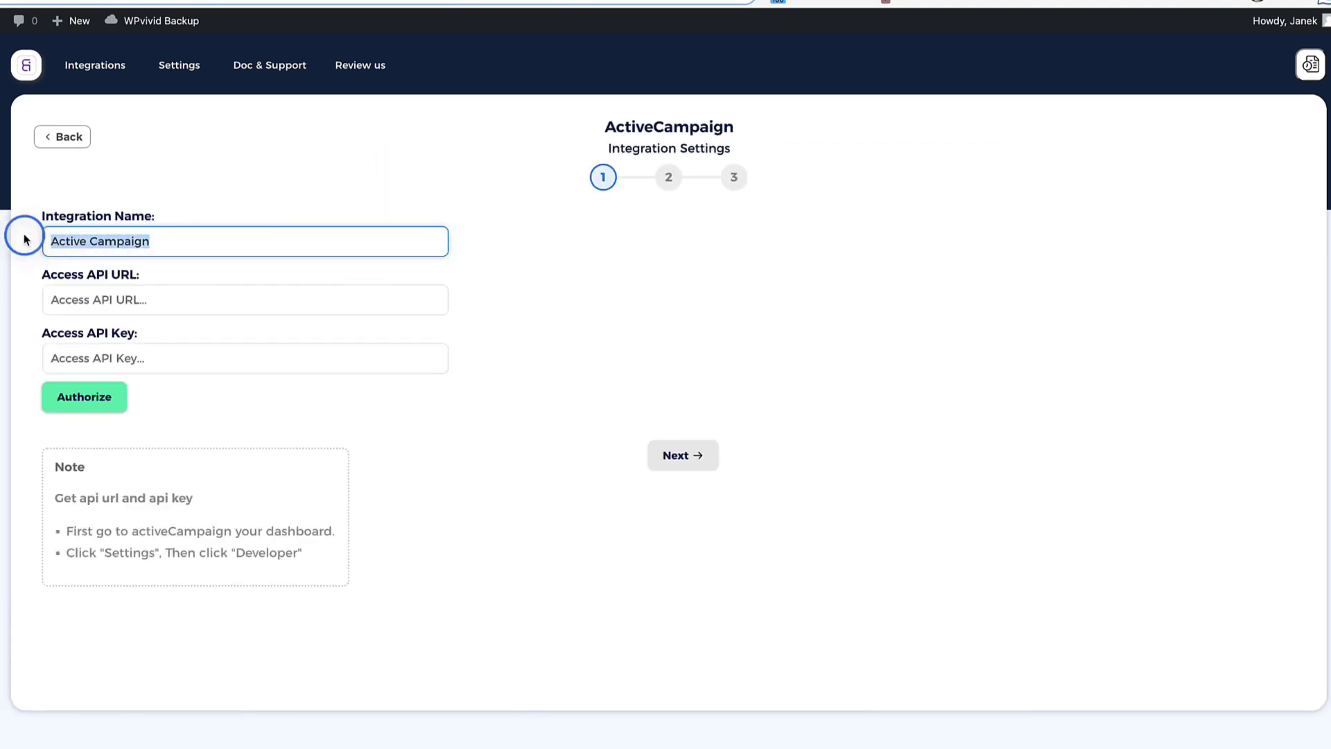
{"action": "left_click", "coordinate": [272, 203]}
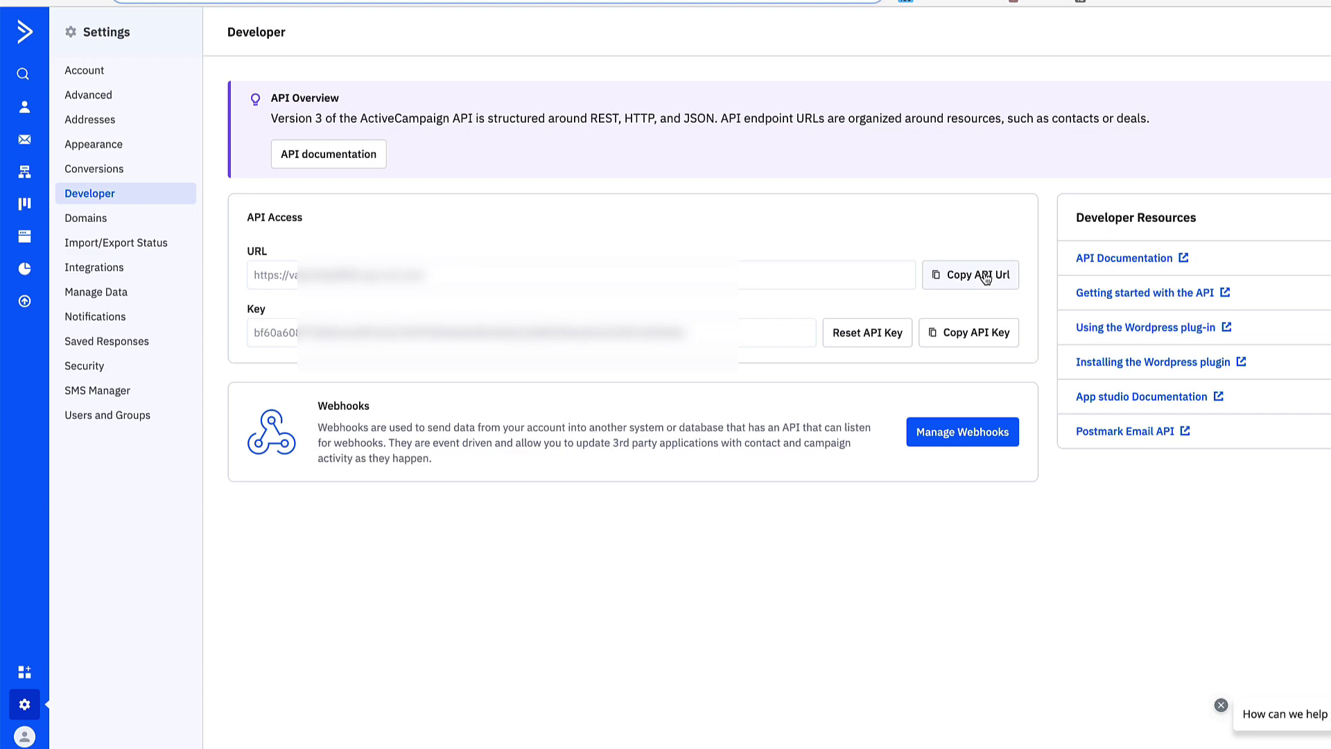
{"action": "left_click", "coordinate": [979, 275]}
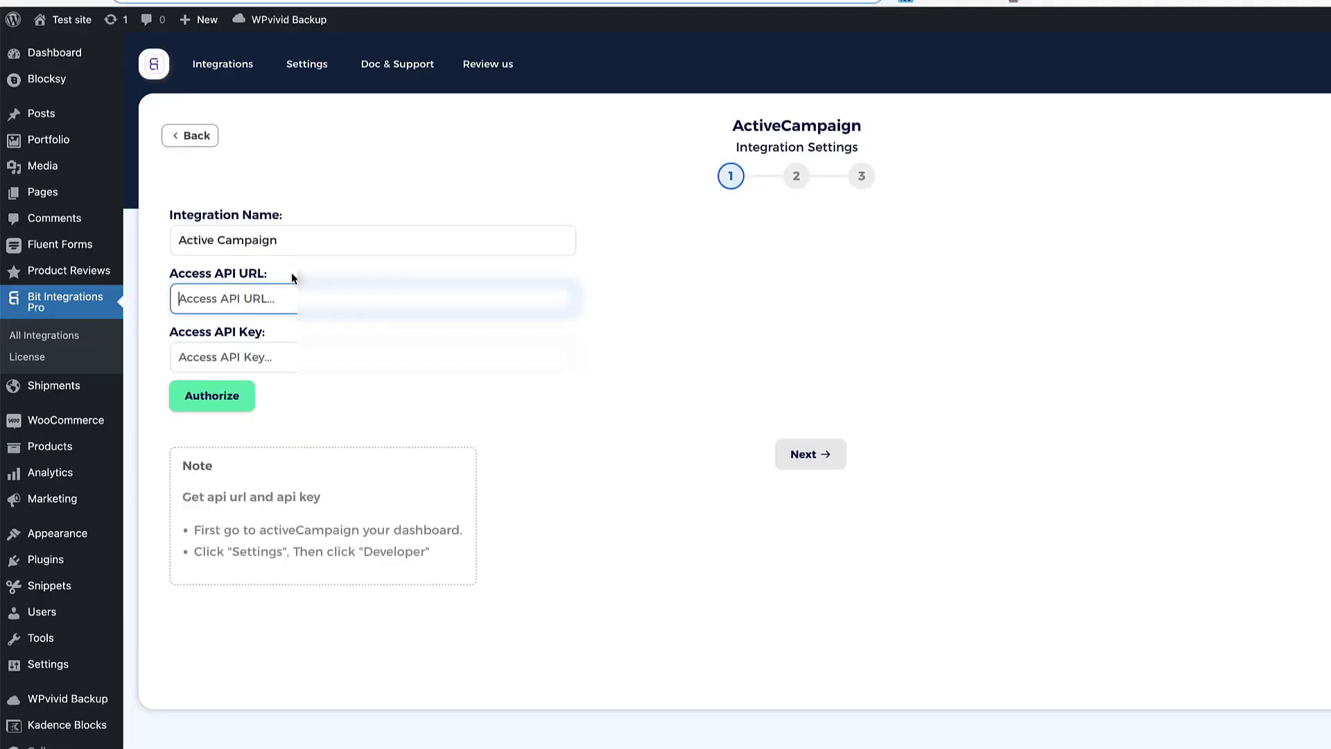
{"action": "key", "text": "ctrl+v"}
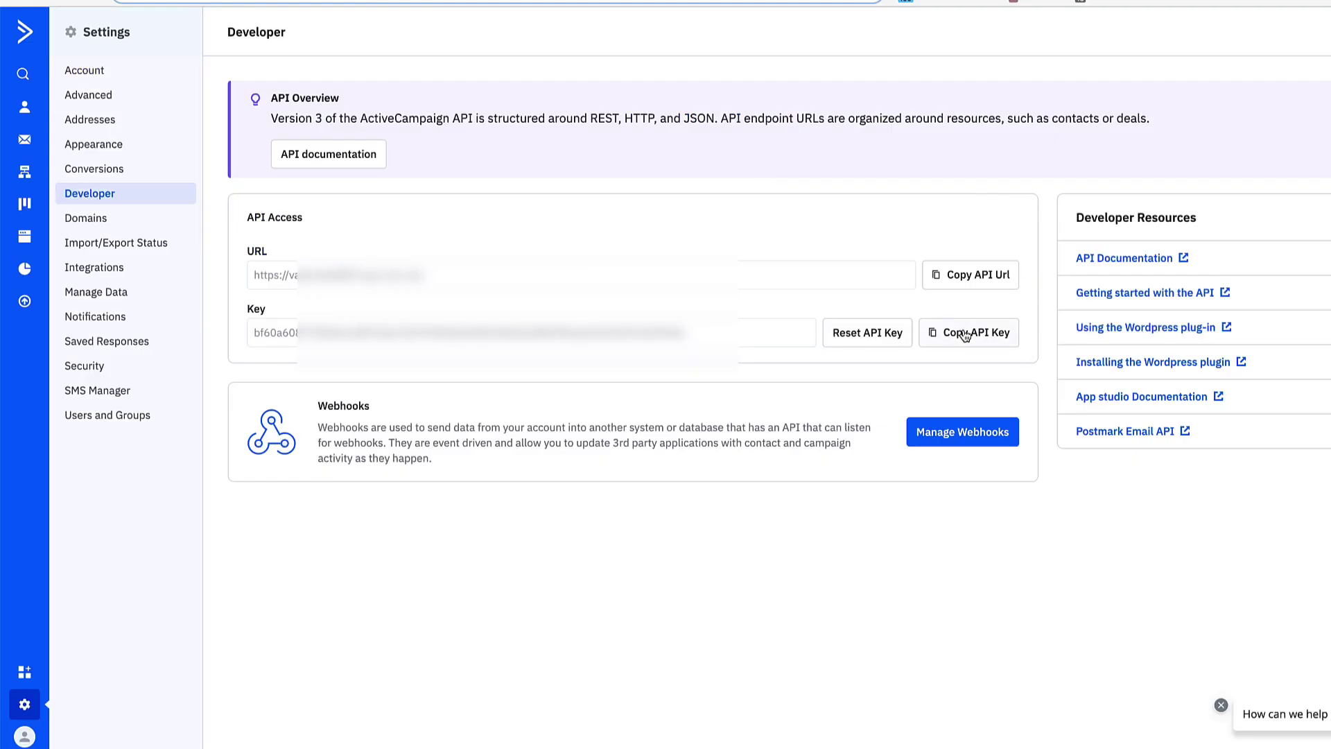
{"action": "left_click", "coordinate": [965, 334]}
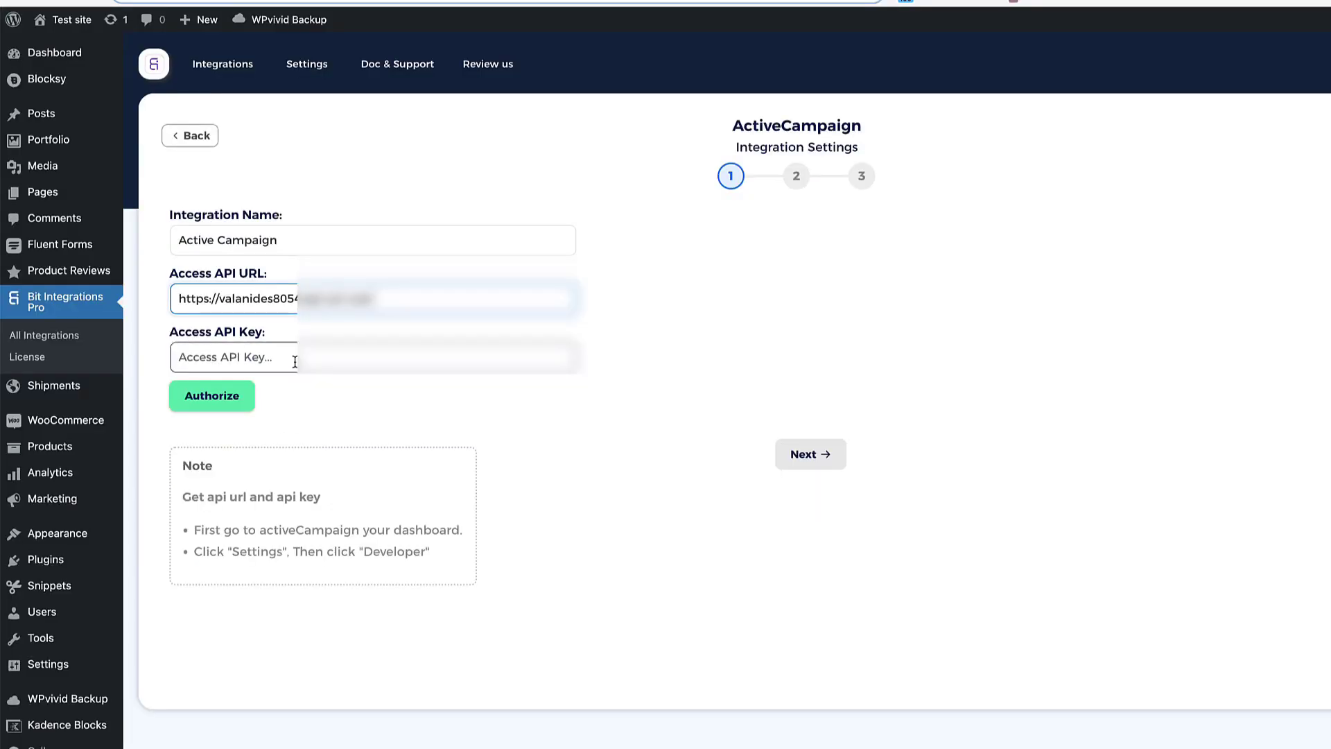
{"action": "left_click", "coordinate": [277, 356]}
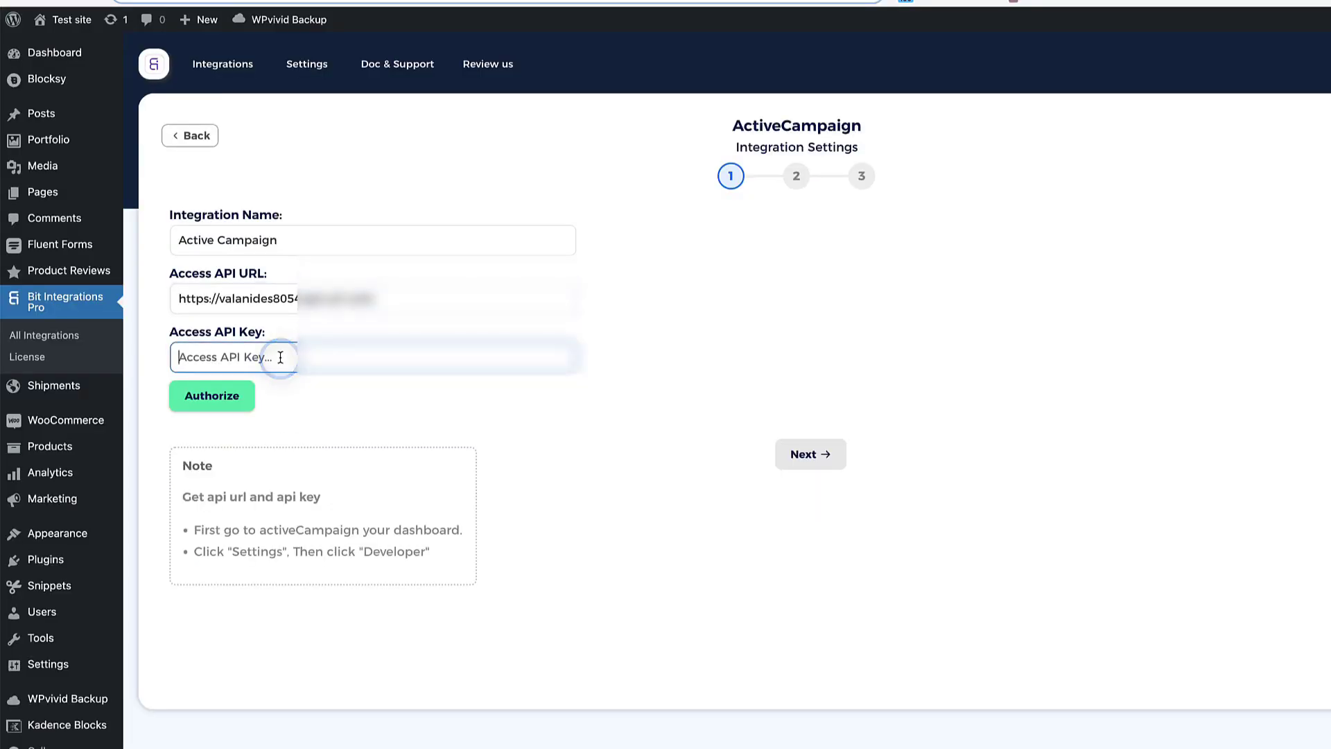
{"action": "key", "text": "ctrl+v"}
{"action": "left_click", "coordinate": [212, 396]}
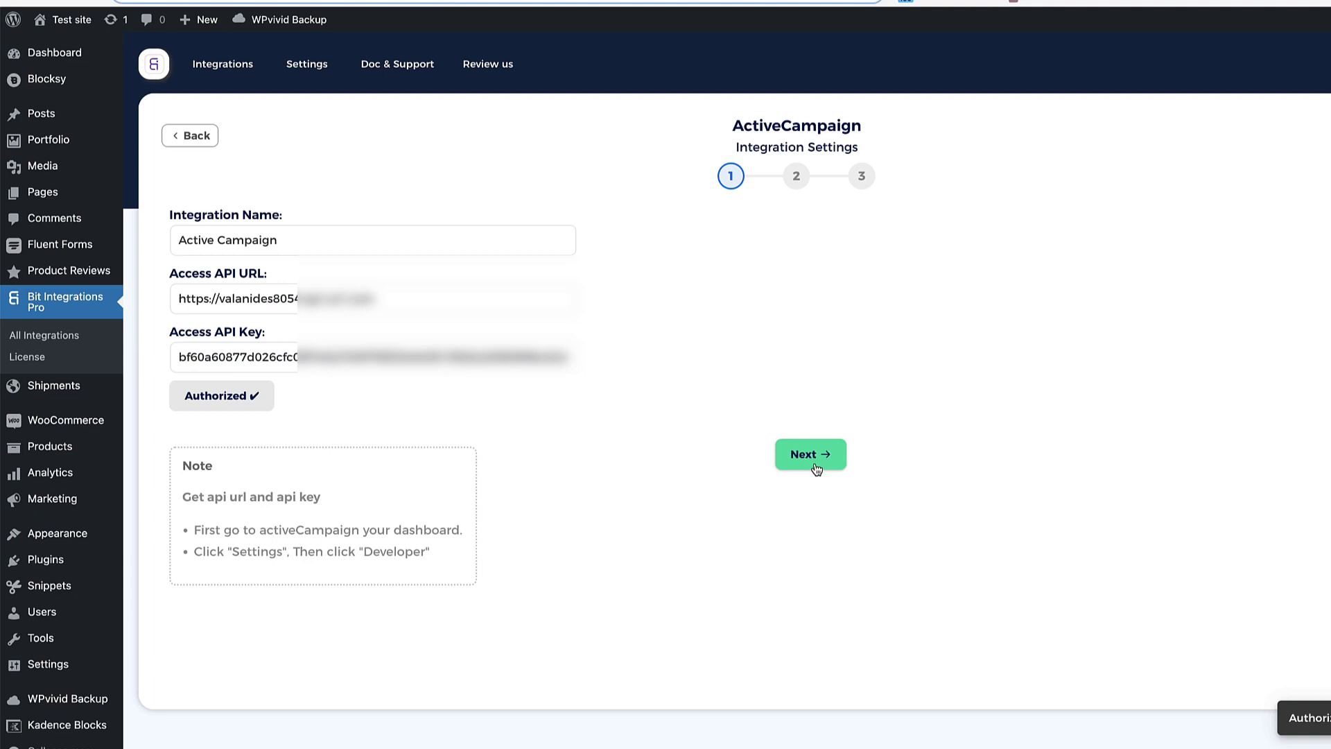
Choose the refreshed 'Monthly newsletter' list and keep only the 'Subscribed to newsletter' tag
{"action": "left_click", "coordinate": [815, 456]}
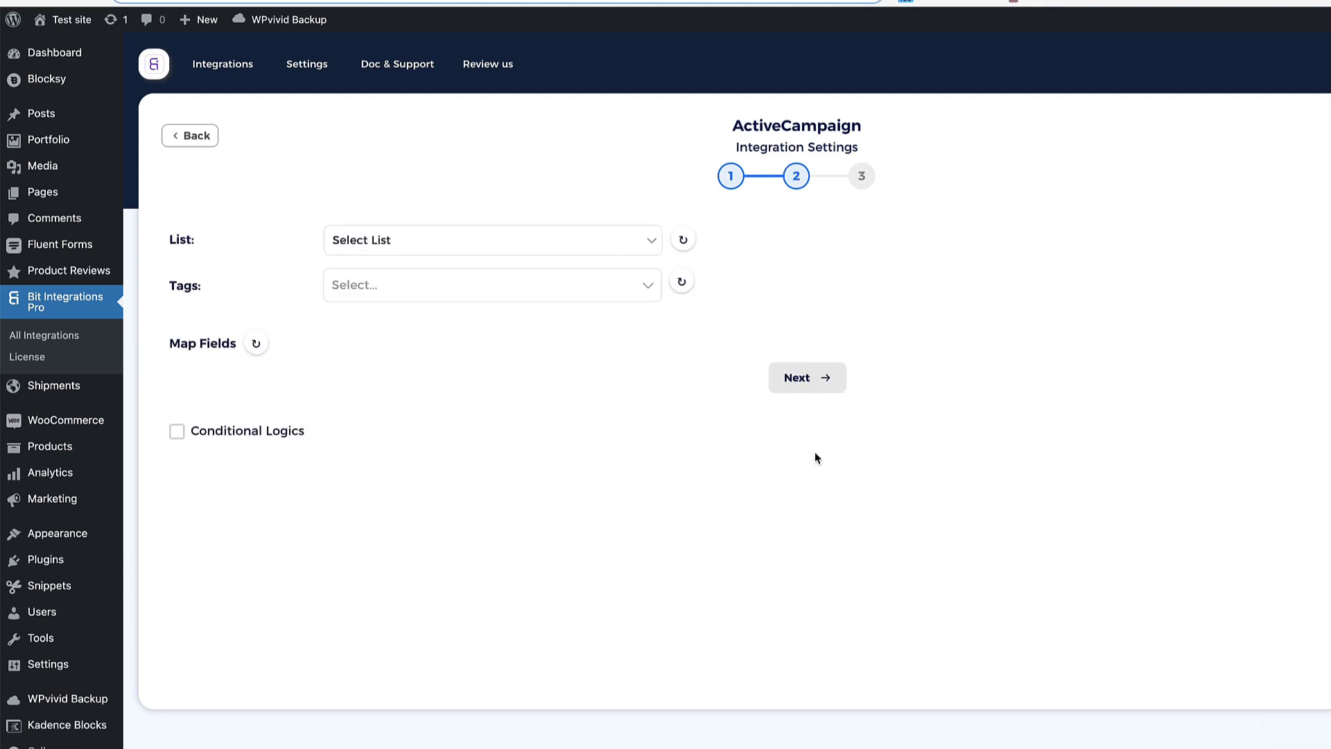
{"action": "left_click", "coordinate": [682, 242]}
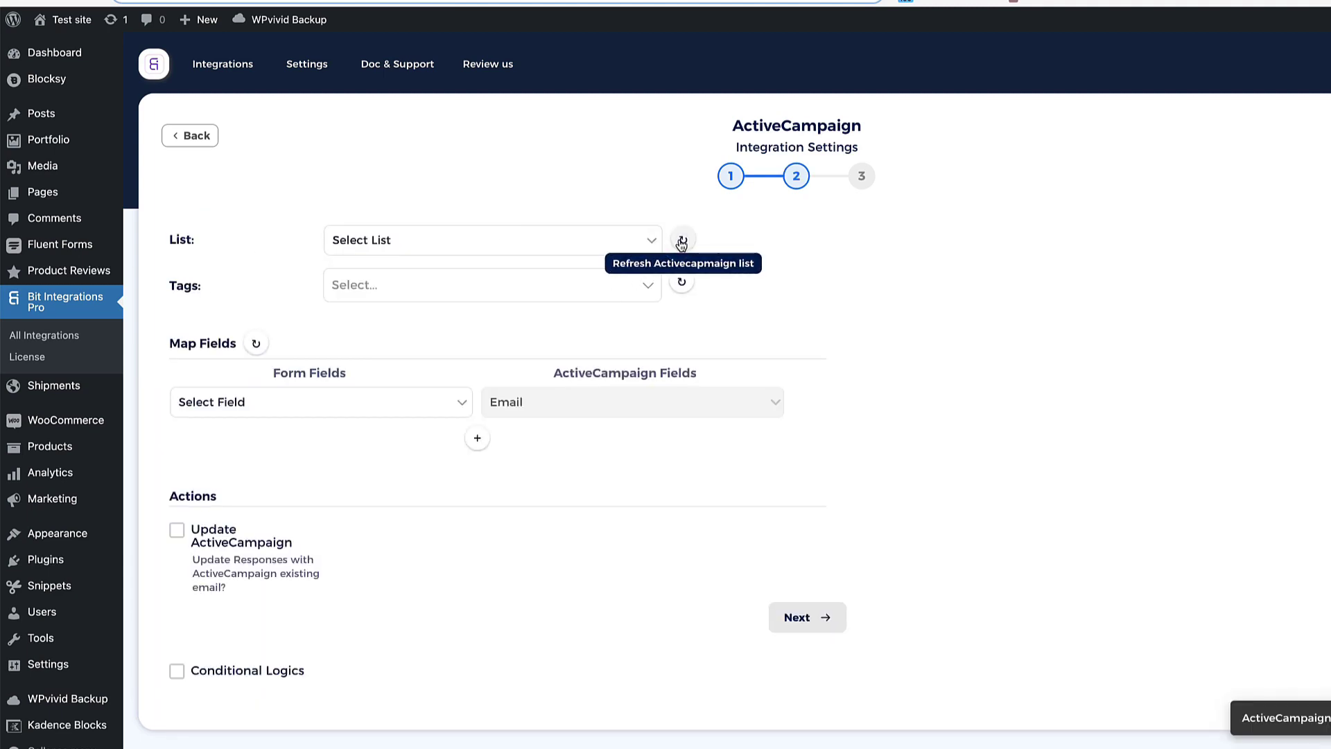
{"action": "left_click", "coordinate": [410, 242]}
{"action": "left_click", "coordinate": [402, 260]}
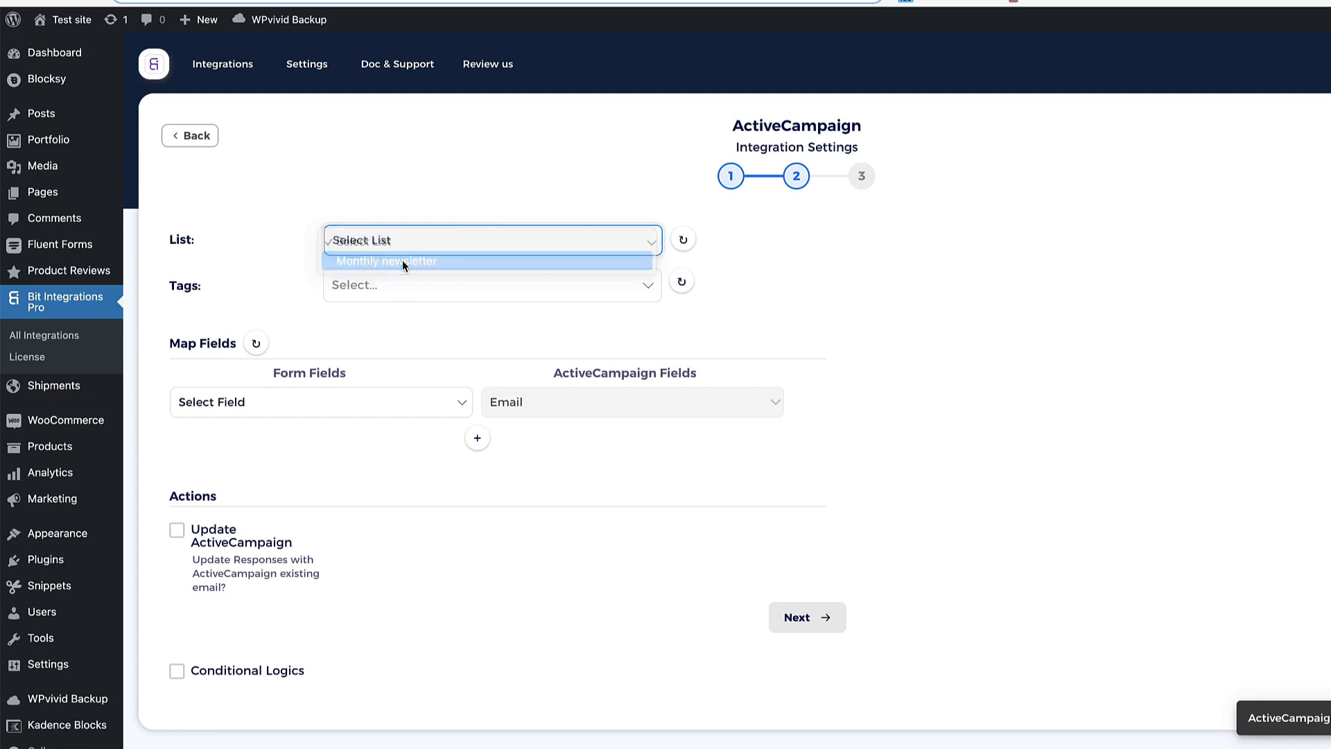
{"action": "left_click", "coordinate": [381, 284]}
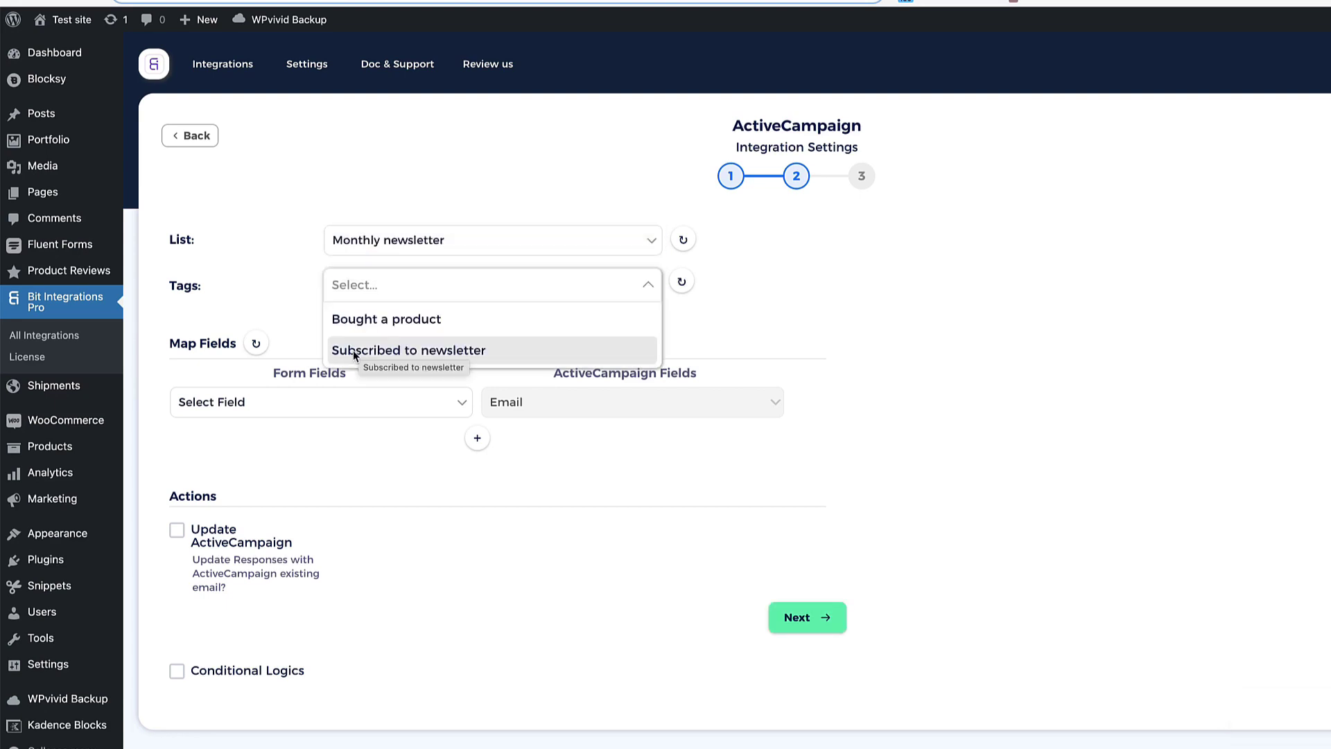
{"action": "left_click", "coordinate": [352, 351]}
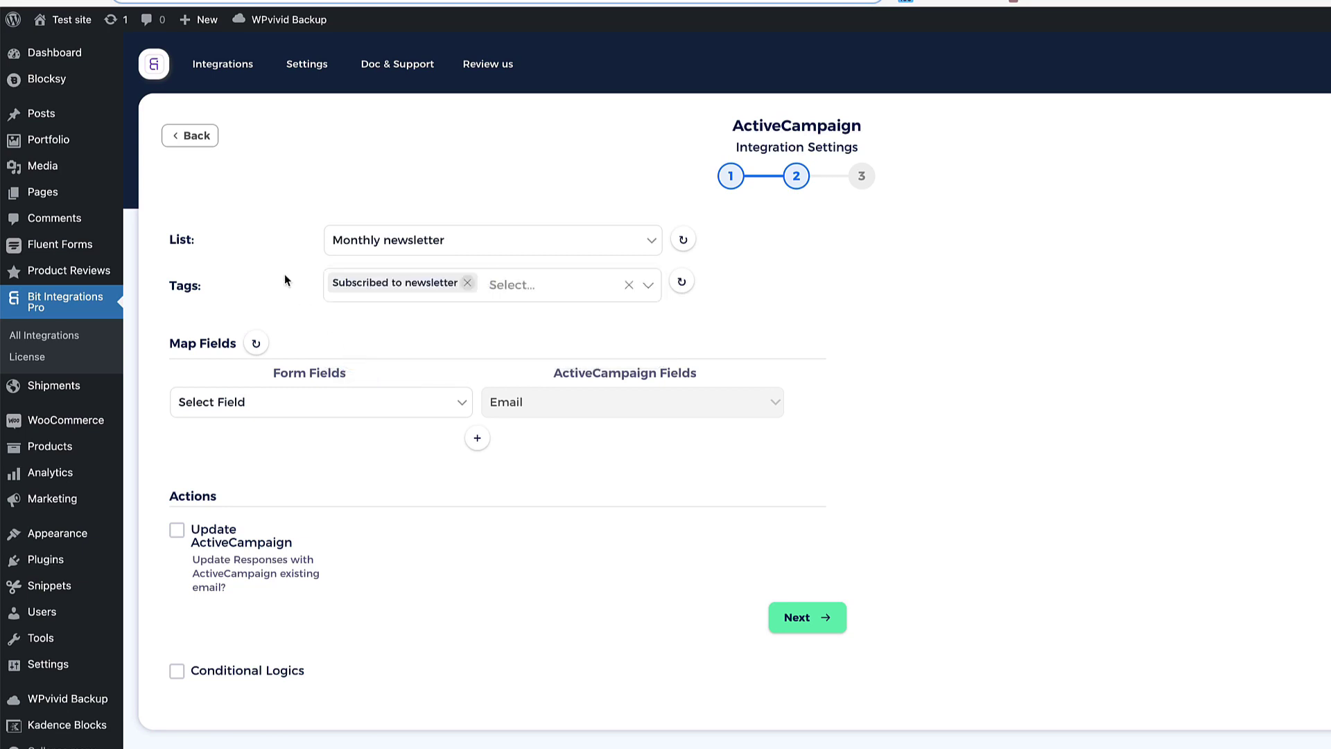
{"action": "left_click", "coordinate": [523, 277]}
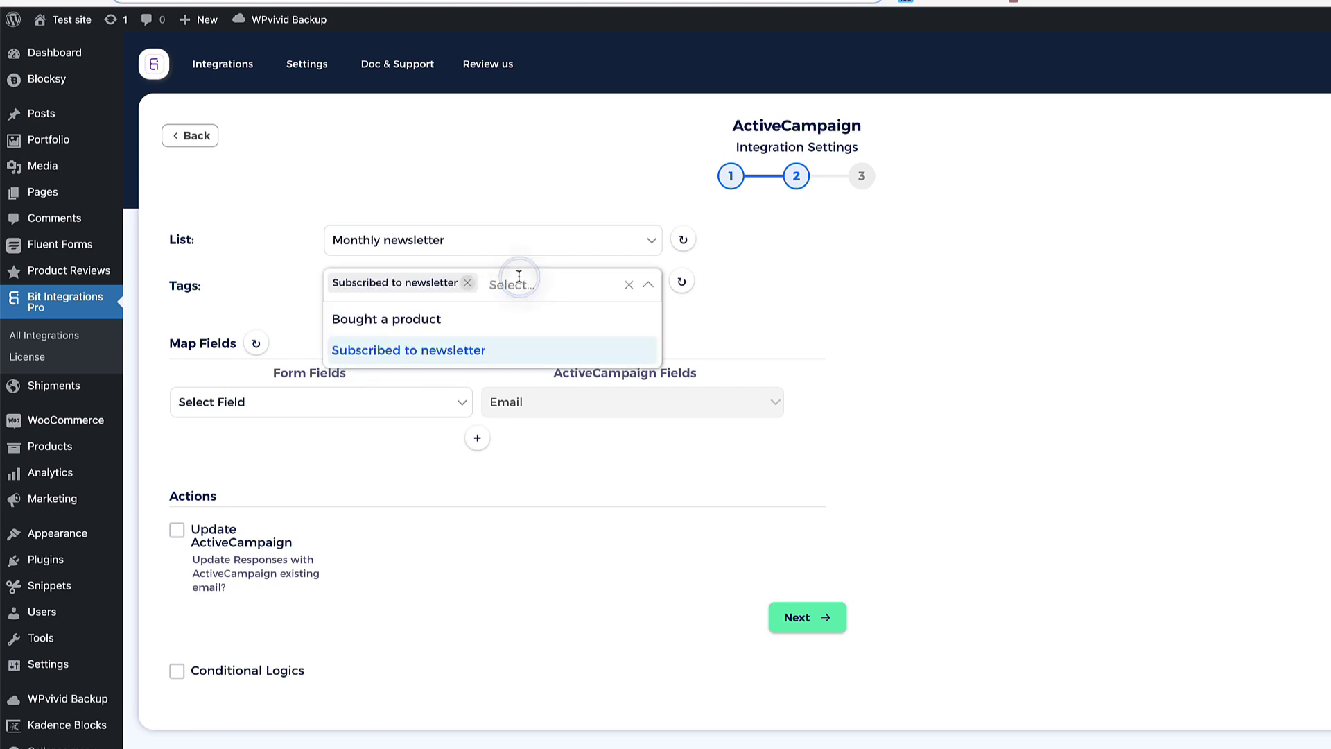
{"action": "left_click", "coordinate": [418, 320]}
{"action": "left_click", "coordinate": [585, 283]}
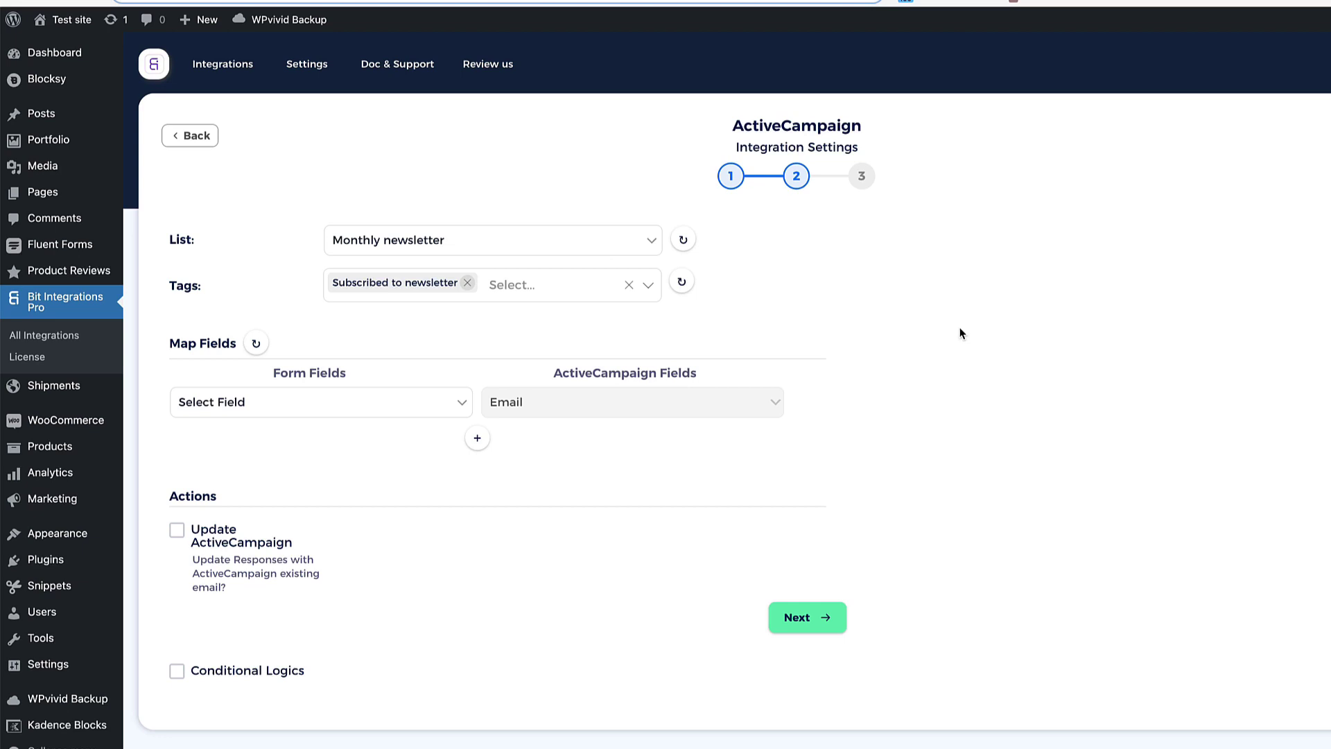
{"action": "left_click", "coordinate": [317, 400]}
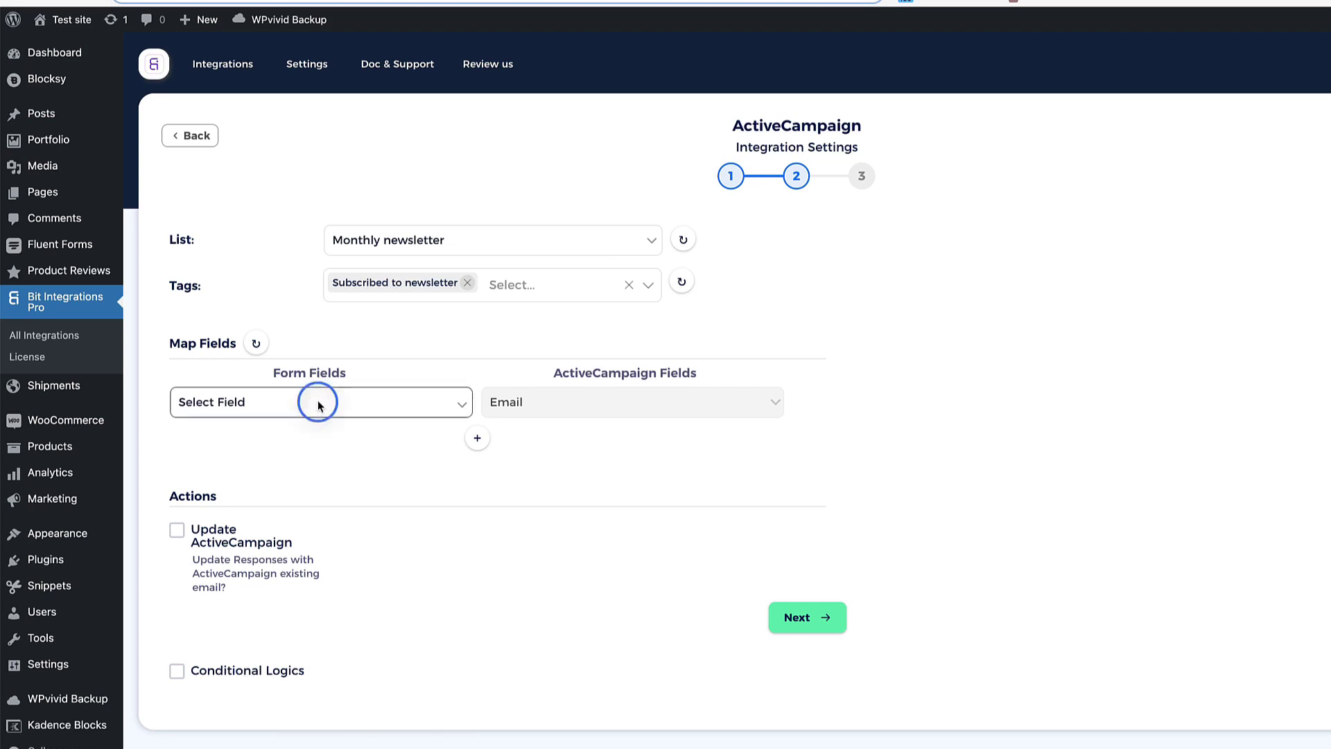
Map the form's Email, First Name and Last Name to the matching ActiveCampaign fields
{"action": "left_click", "coordinate": [563, 399]}
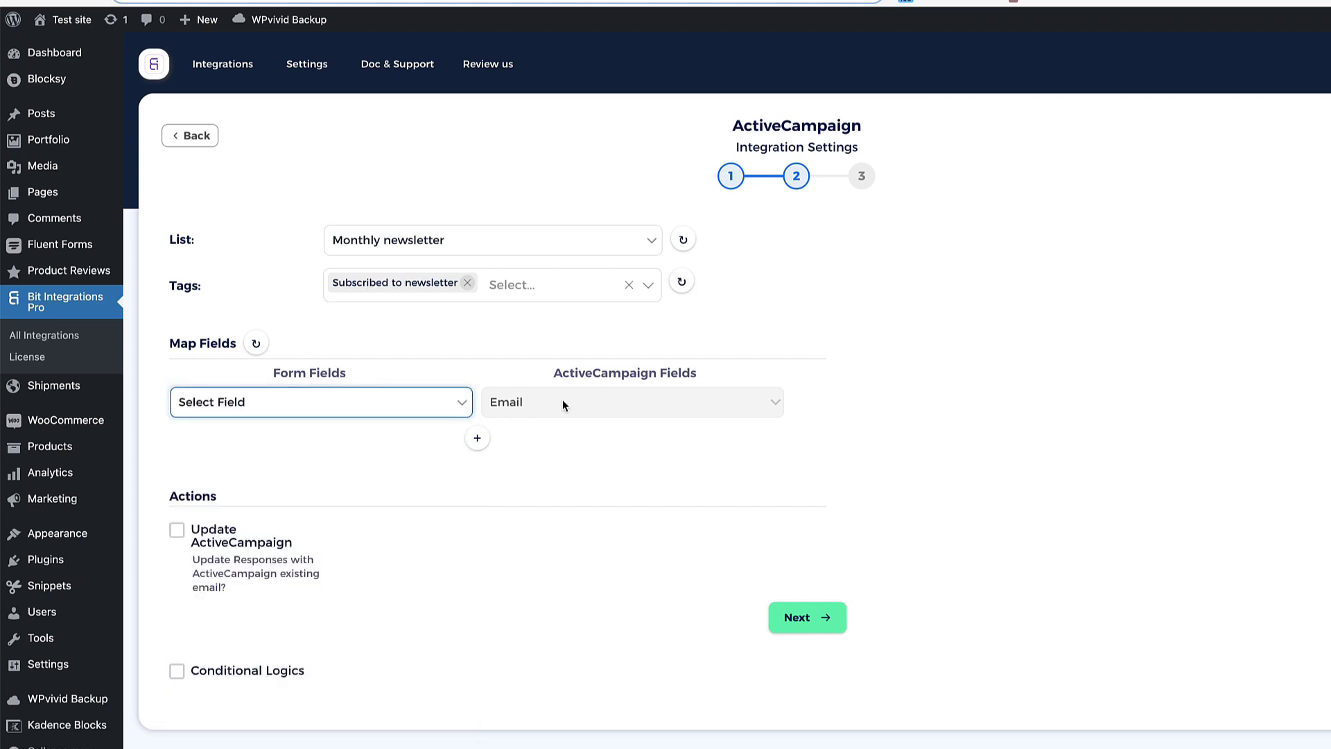
{"action": "left_click", "coordinate": [380, 406]}
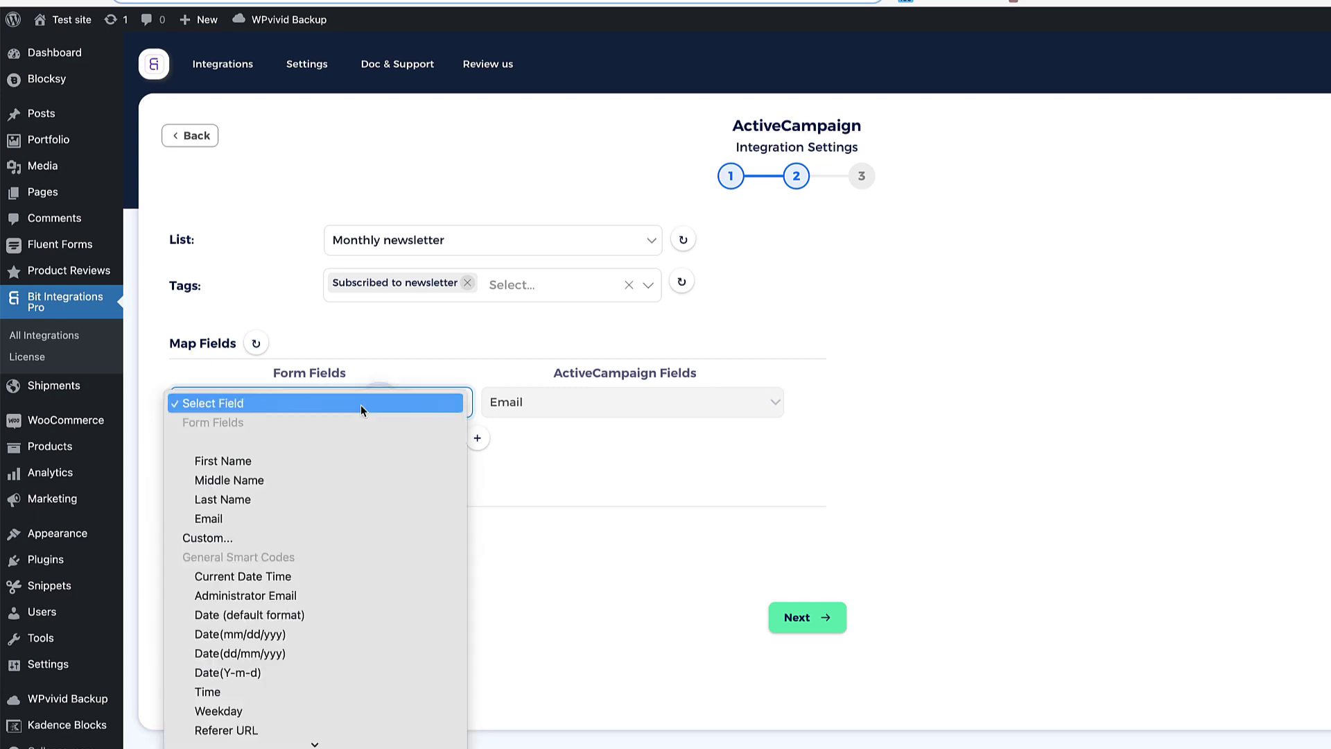
{"action": "left_click", "coordinate": [238, 518]}
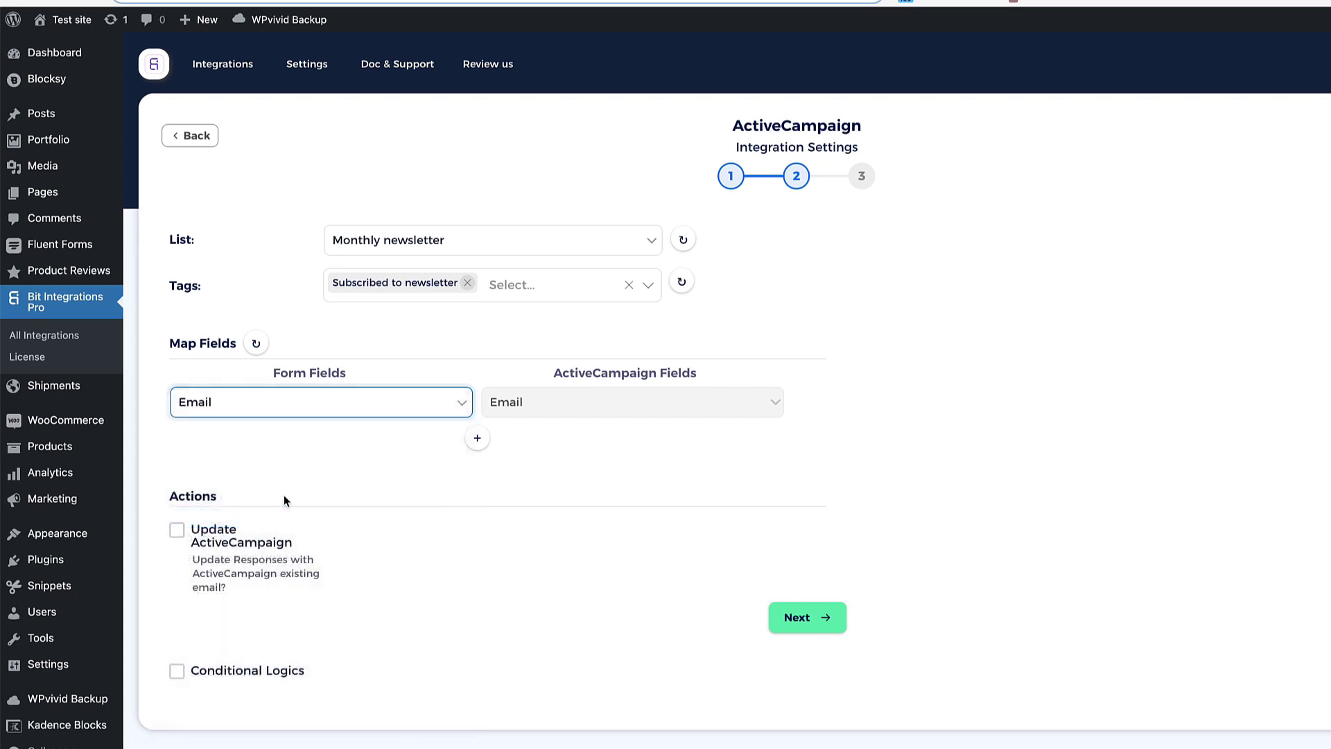
{"action": "left_click", "coordinate": [477, 438]}
{"action": "left_click", "coordinate": [299, 444]}
{"action": "left_click", "coordinate": [239, 496]}
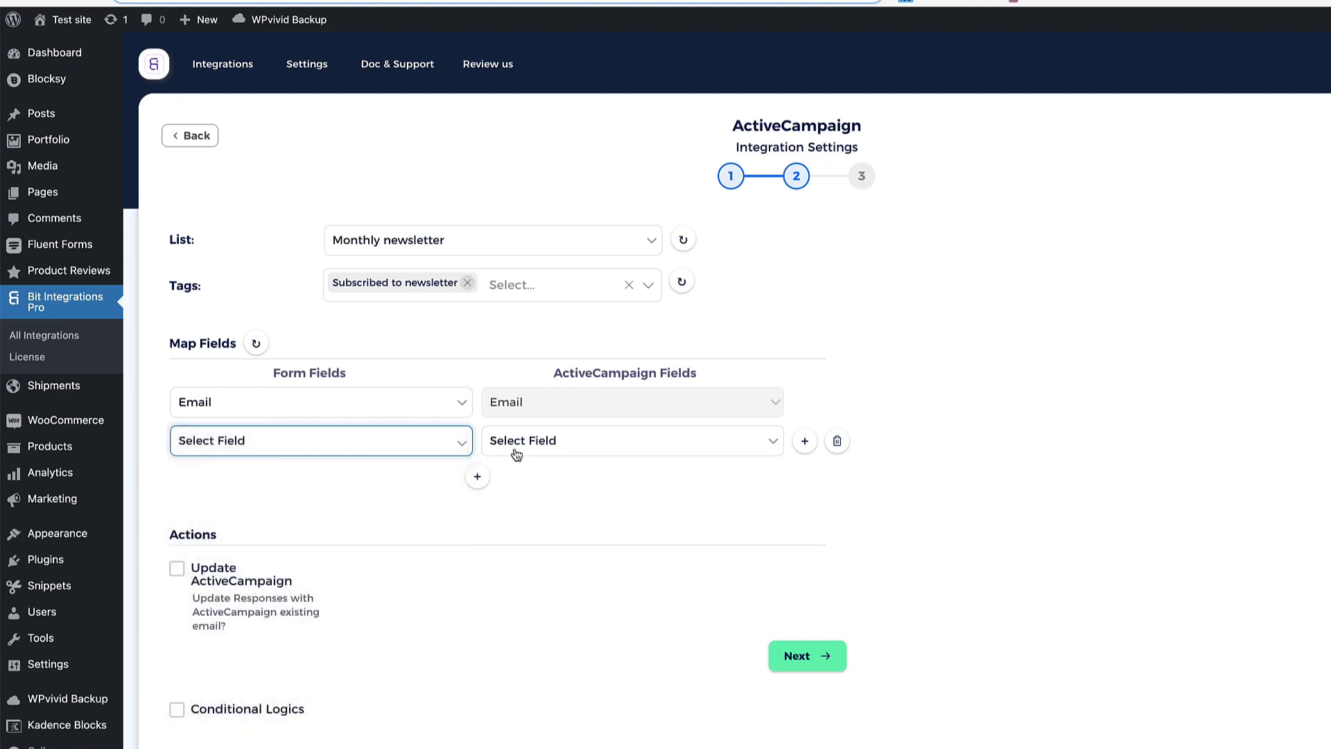
{"action": "left_click", "coordinate": [511, 447]}
{"action": "left_click", "coordinate": [533, 461]}
{"action": "left_click", "coordinate": [477, 476]}
{"action": "left_click", "coordinate": [306, 486]}
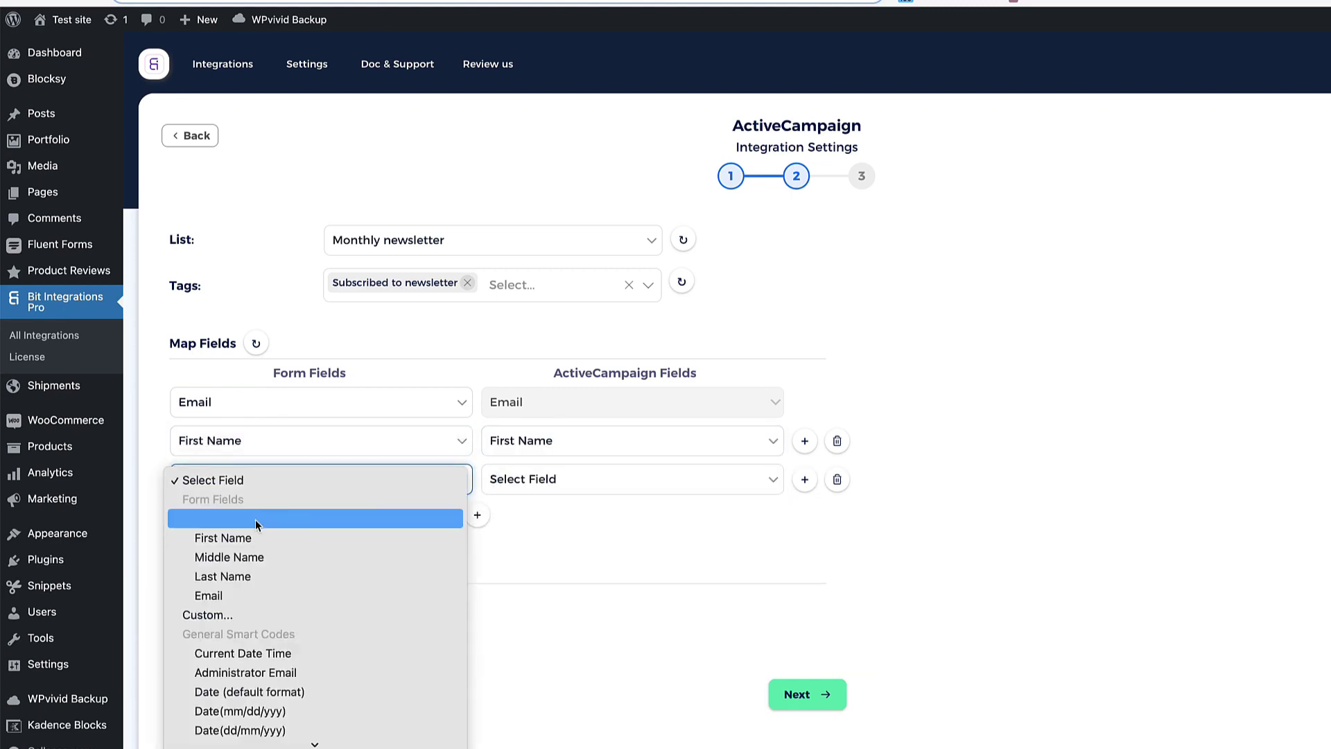
{"action": "left_click", "coordinate": [241, 495]}
{"action": "left_click", "coordinate": [572, 483]}
{"action": "left_click", "coordinate": [540, 517]}
Allow updating existing ActiveCampaign contacts, then finish and save the integration
{"action": "scroll", "coordinate": [271, 478], "scroll_direction": "down", "scroll_amount": 3}
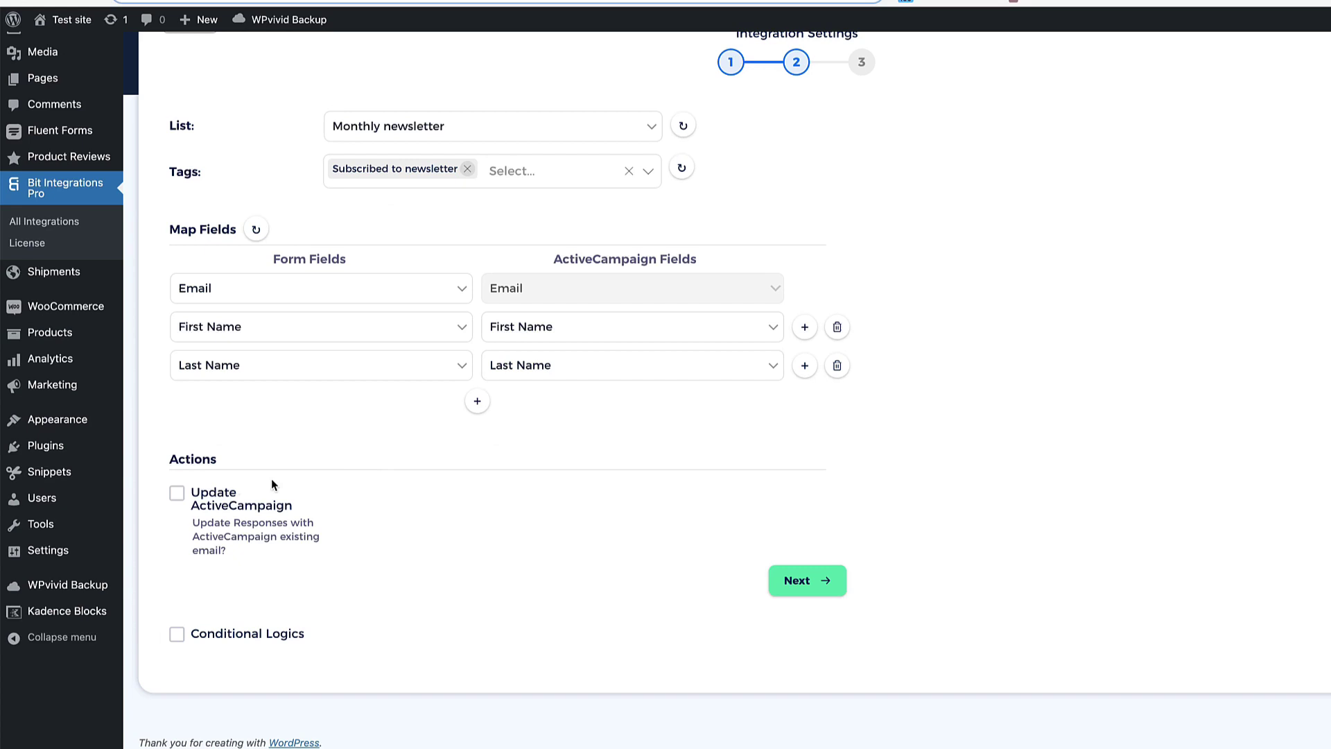
{"action": "left_click", "coordinate": [177, 493]}
{"action": "left_click", "coordinate": [806, 580]}
{"action": "left_click", "coordinate": [804, 289]}
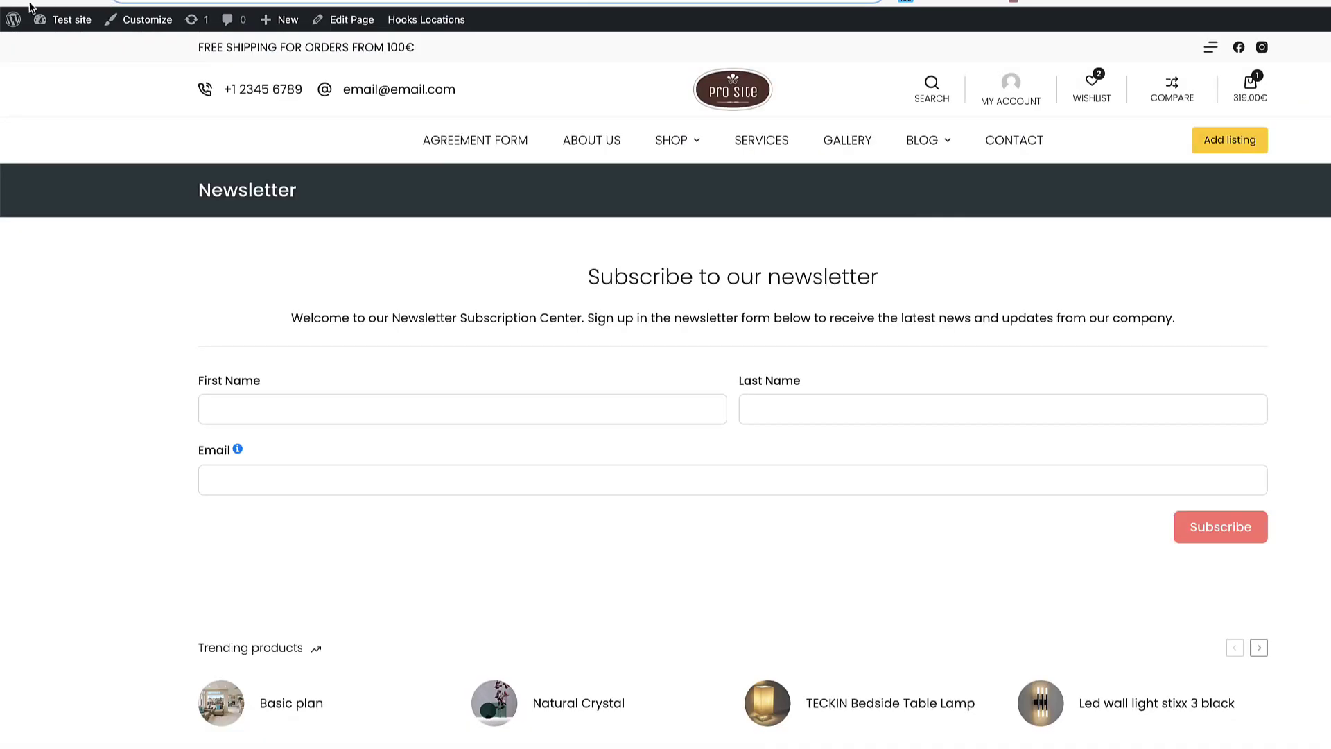
Submit the Newsletter form with a test first name, last name and e-mail address
{"action": "type", "text": "Demo"}
{"action": "key", "text": "Tab"}
{"action": "type", "text": "User"}
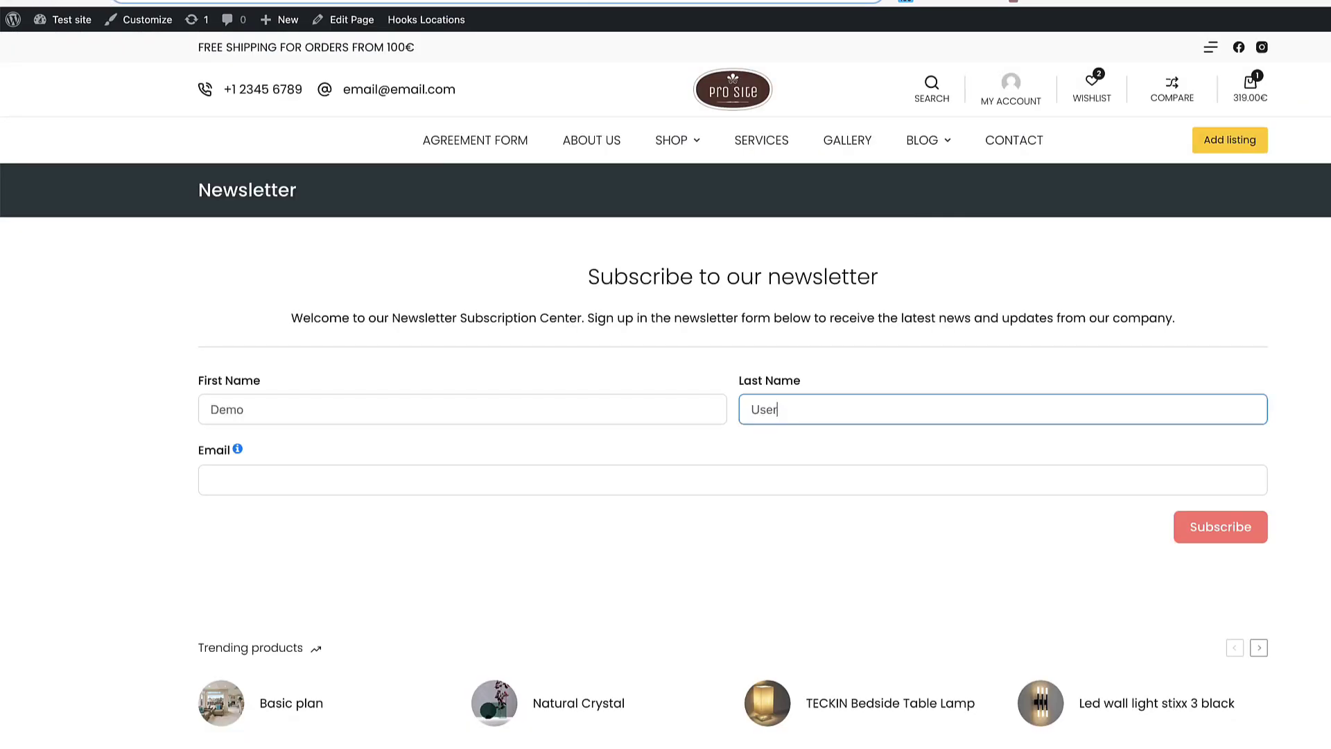
{"action": "type", "text": "demo@user.com"}
{"action": "left_click", "coordinate": [1227, 526]}
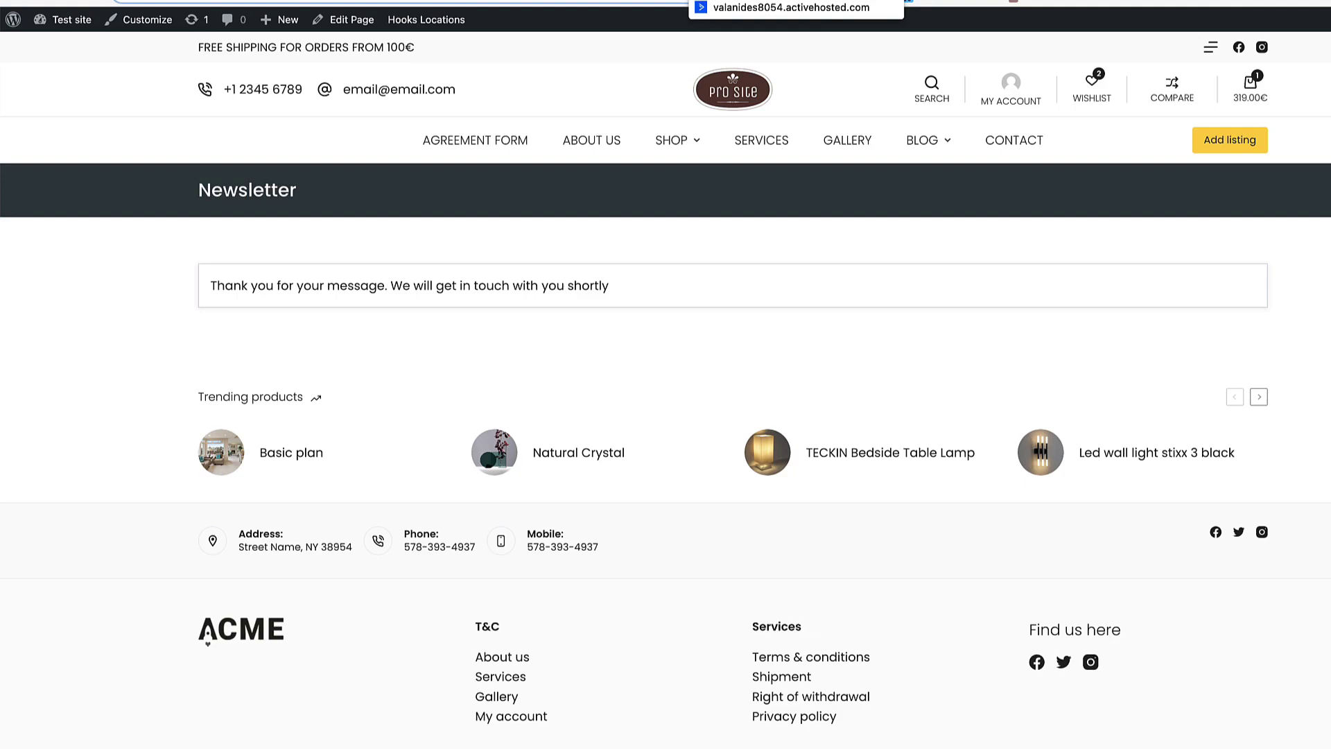
Check that the new subscriber is in the Monthly newsletter list's active contacts, then review the tags overview
{"action": "left_click", "coordinate": [942, 2]}
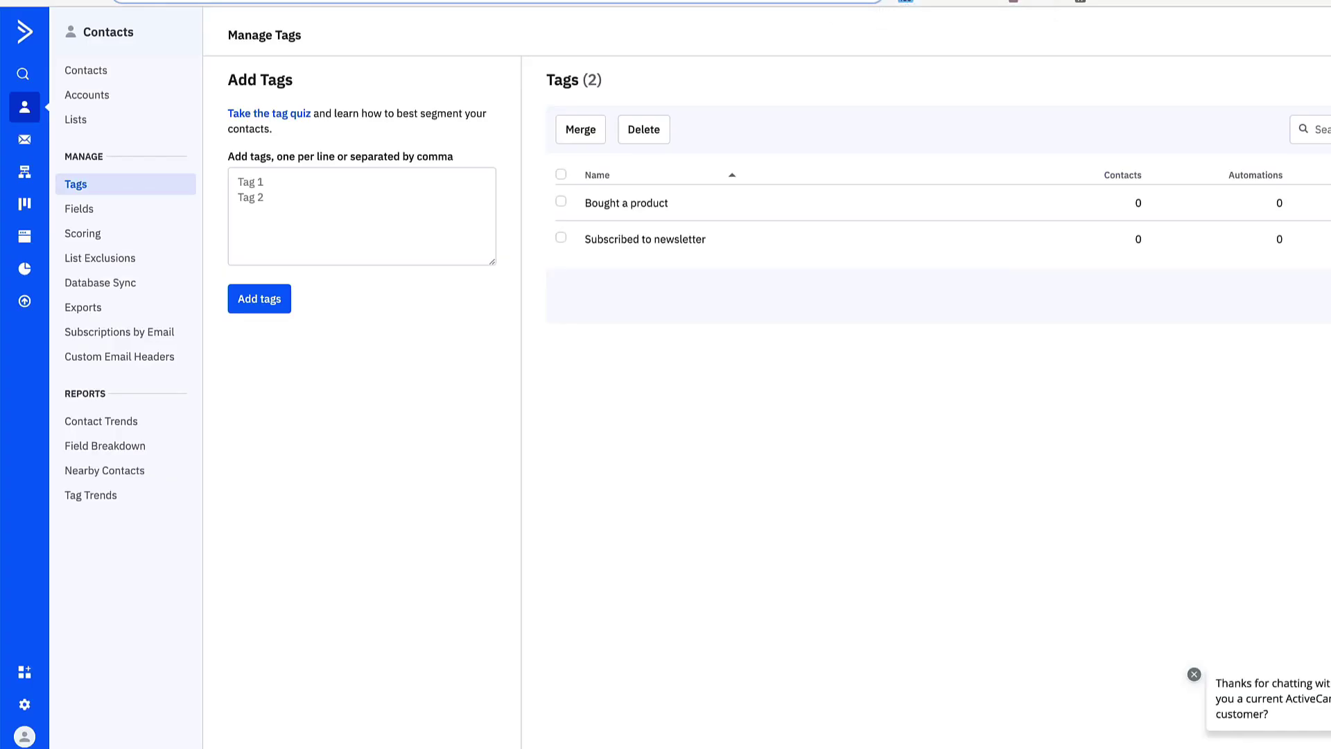
{"action": "left_click", "coordinate": [89, 122]}
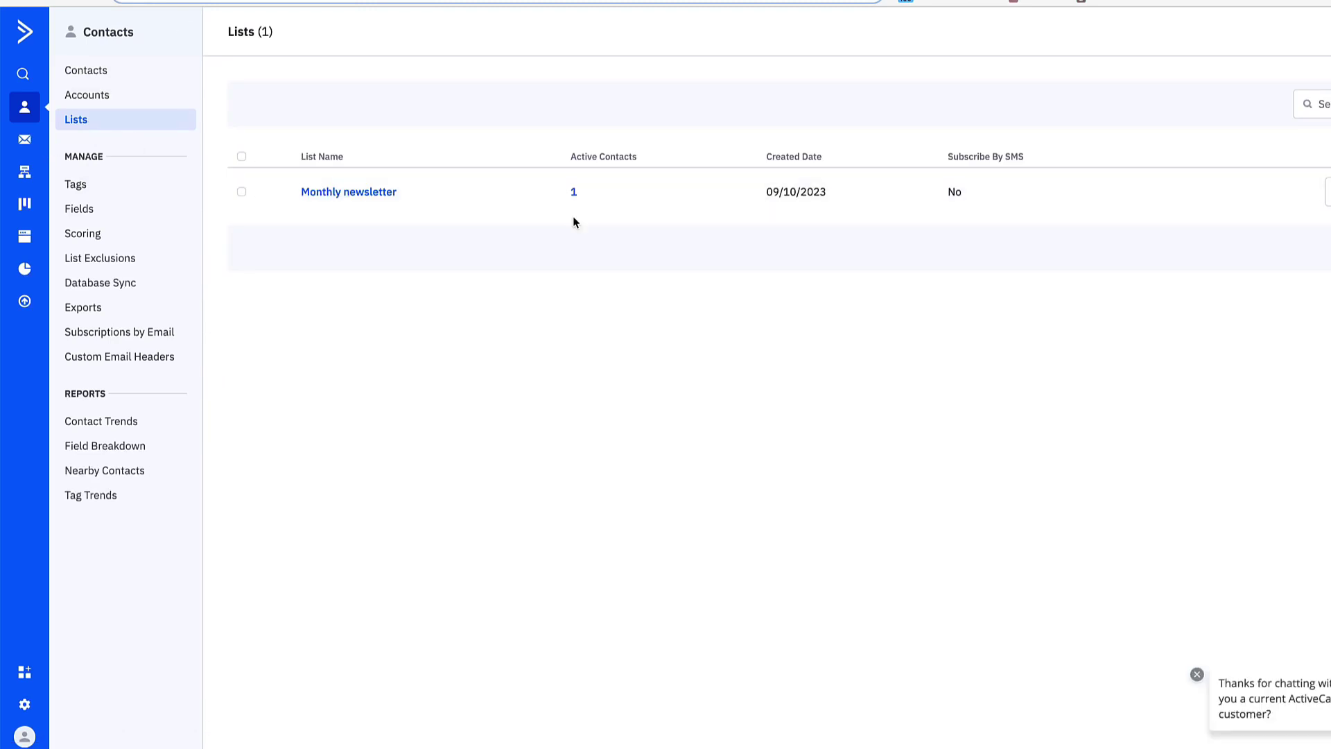
{"action": "left_click", "coordinate": [572, 194]}
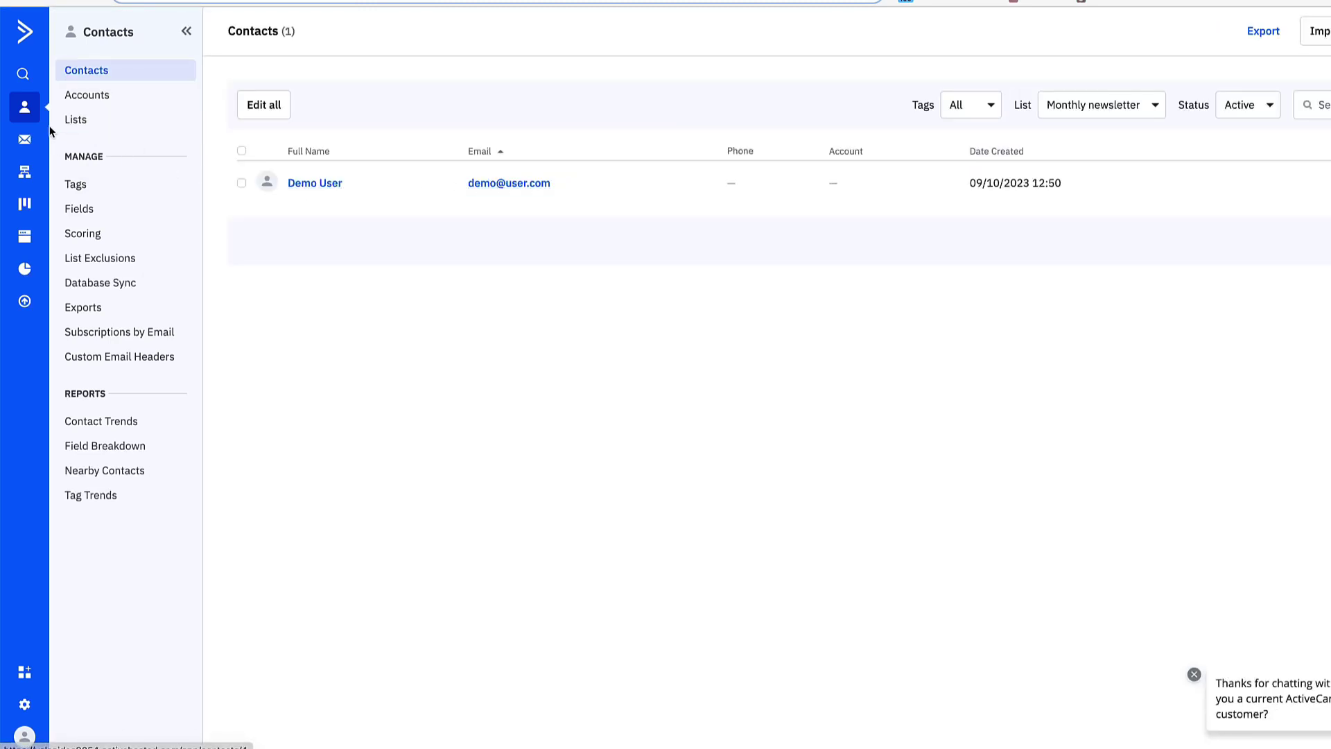
{"action": "left_click", "coordinate": [76, 186]}
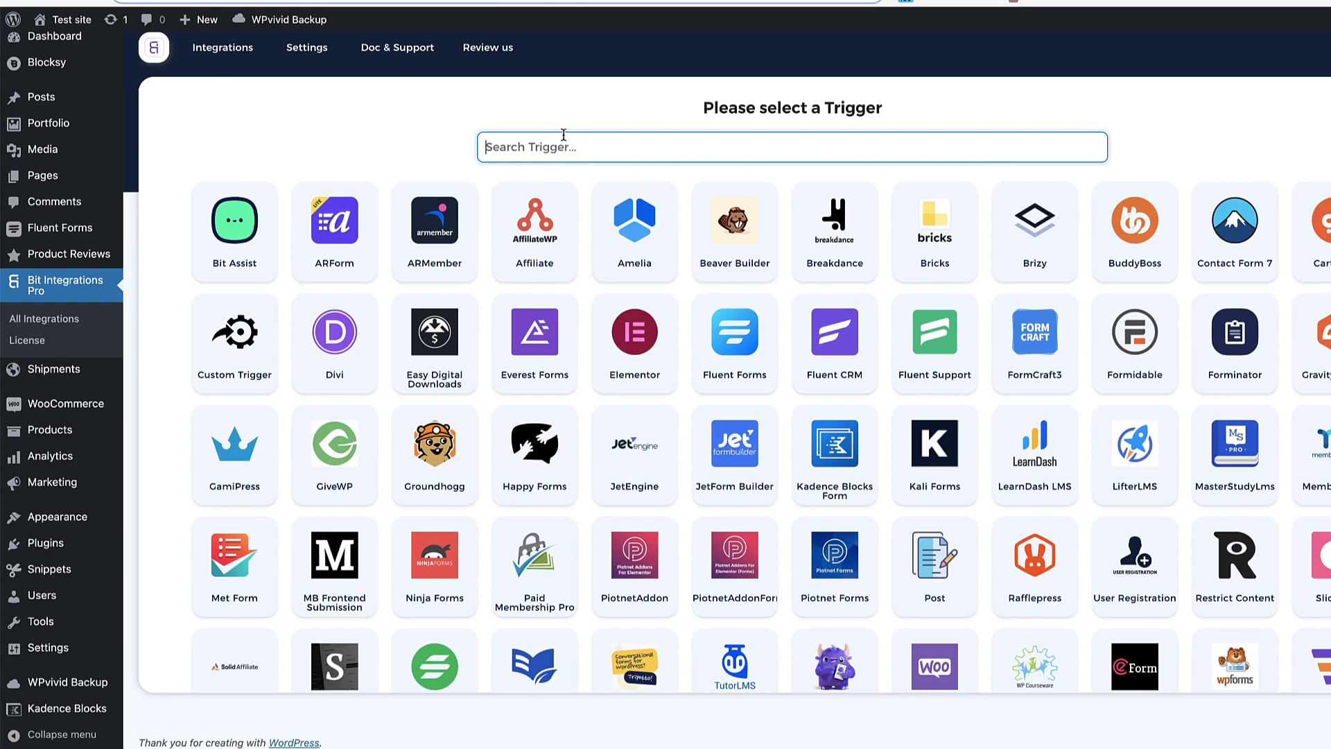
Search triggers for 'woo' and choose WooCommerce with the Order-Create event
{"action": "type", "text": "woo"}
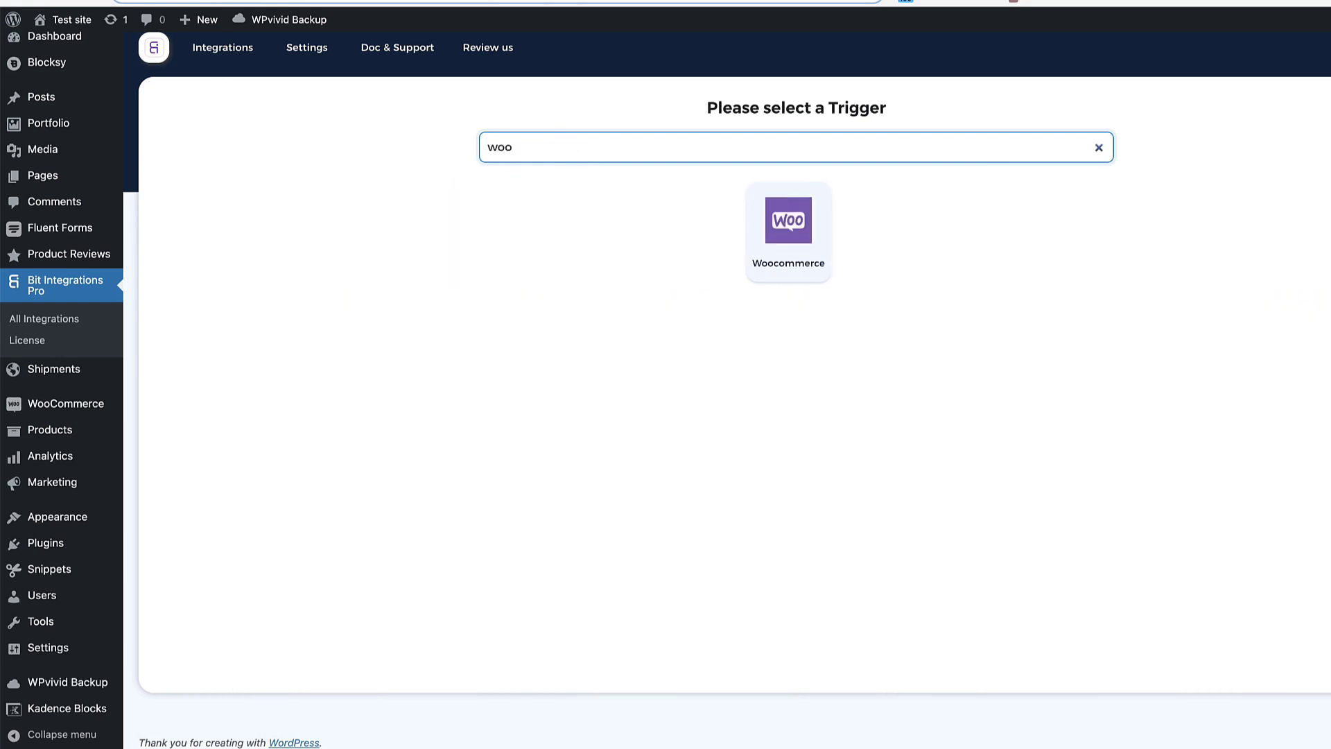
{"action": "left_click", "coordinate": [788, 229]}
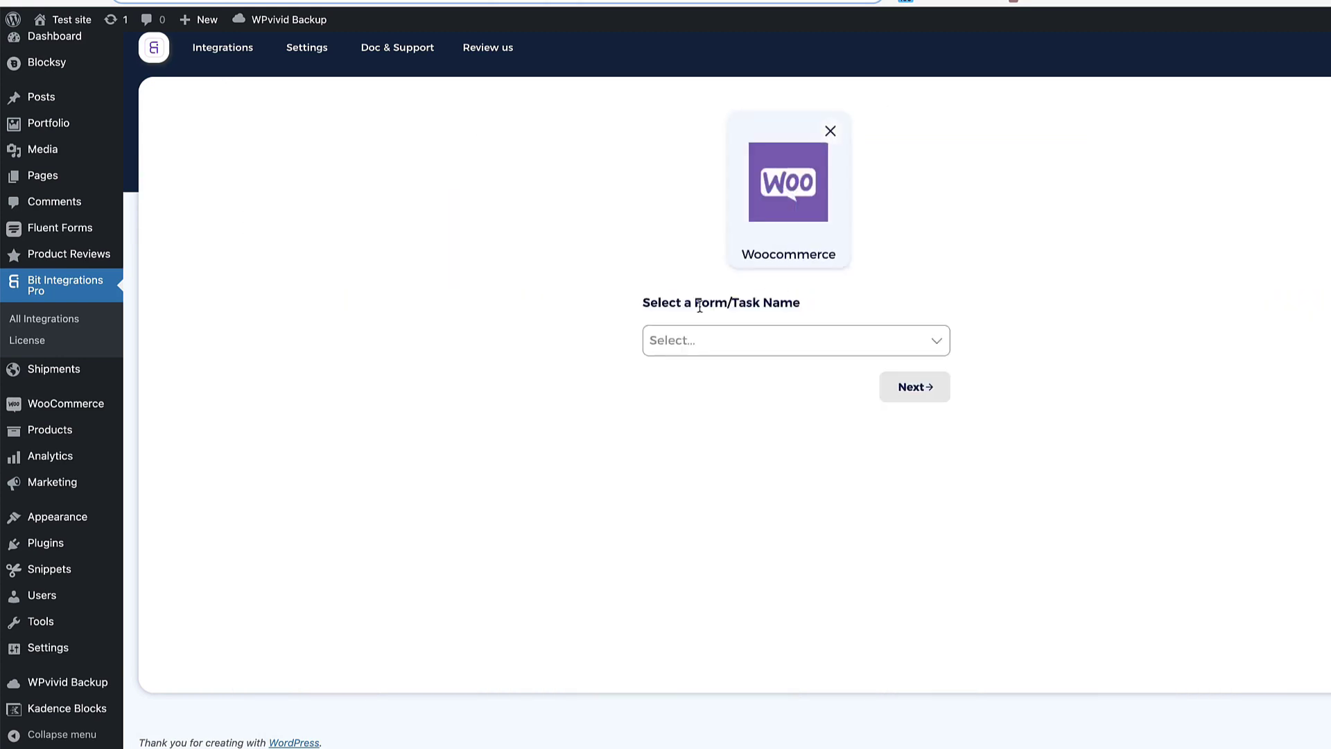
{"action": "left_click", "coordinate": [702, 341]}
{"action": "left_click_drag", "start_coordinate": [946, 386], "coordinate": [935, 420]}
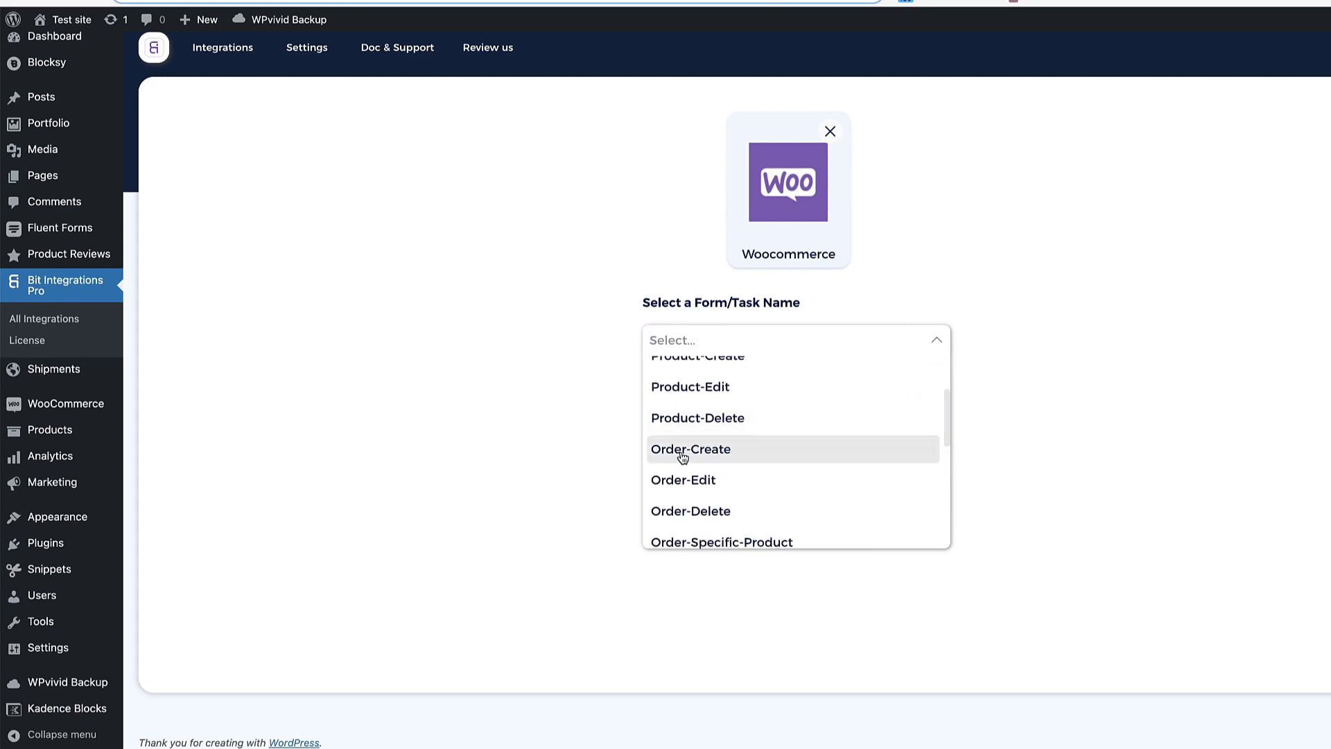
{"action": "scroll", "coordinate": [683, 457], "scroll_direction": "up", "scroll_amount": 5}
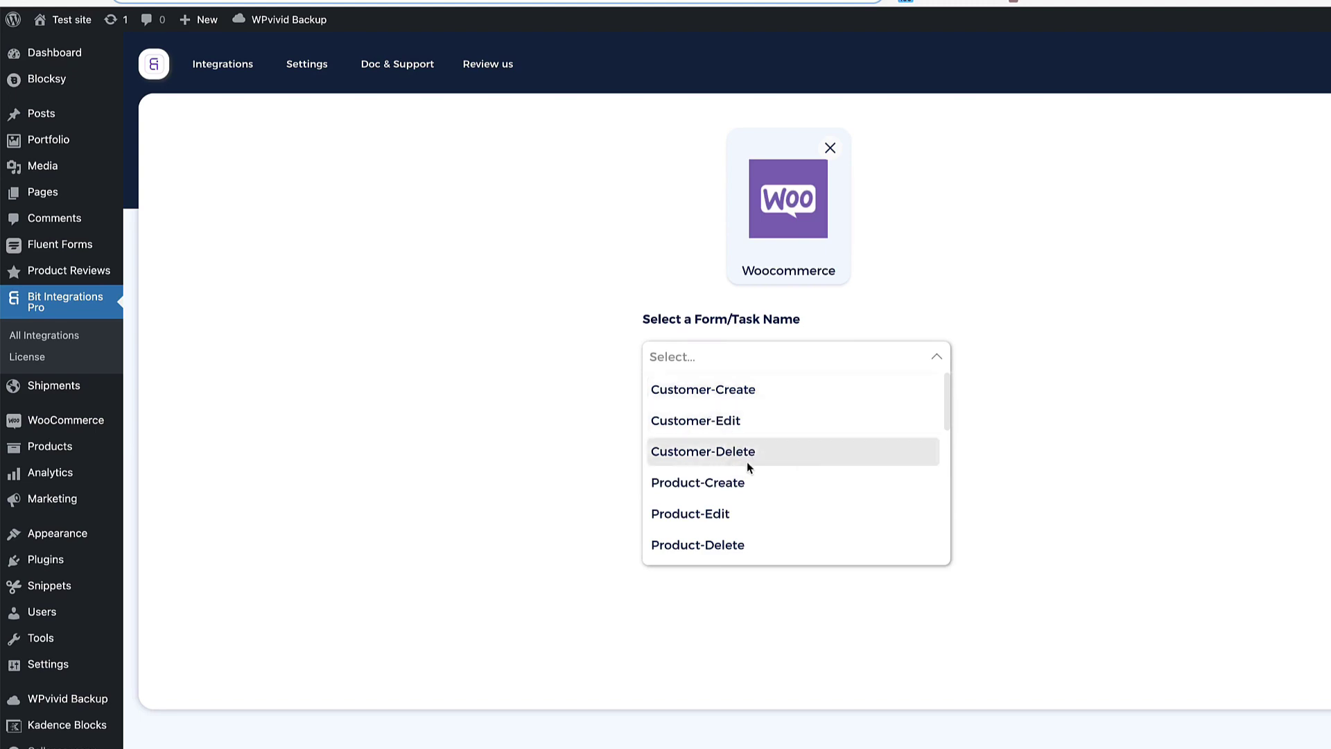
{"action": "scroll", "coordinate": [774, 463], "scroll_direction": "down", "scroll_amount": 1}
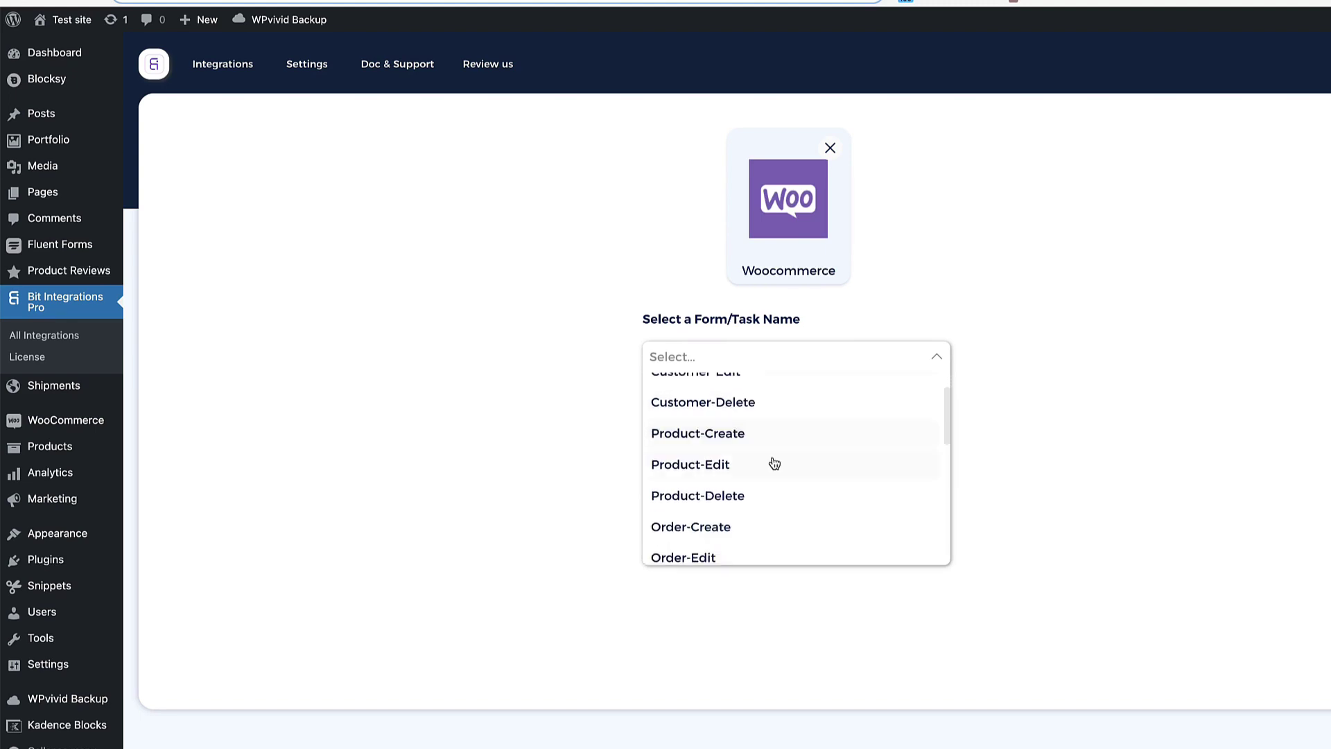
{"action": "scroll", "coordinate": [774, 463], "scroll_direction": "down", "scroll_amount": 7}
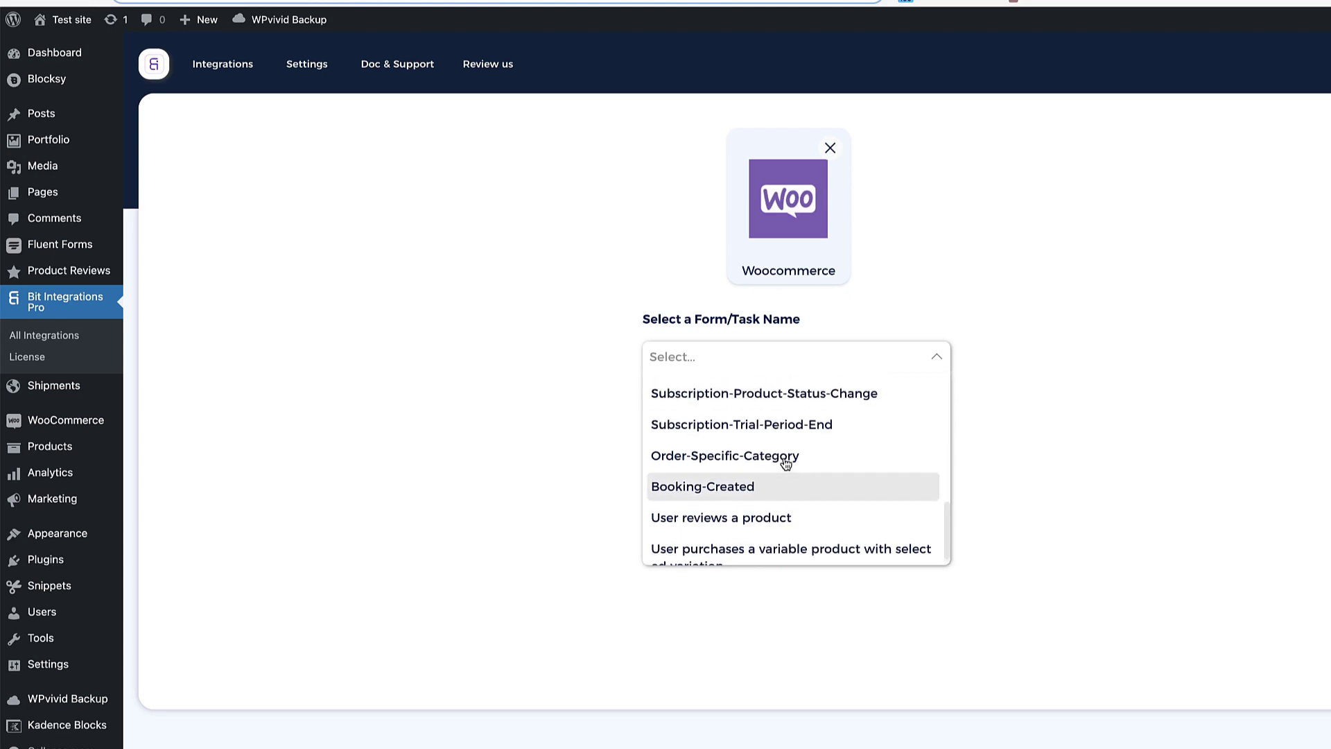
{"action": "scroll", "coordinate": [785, 463], "scroll_direction": "up", "scroll_amount": 5}
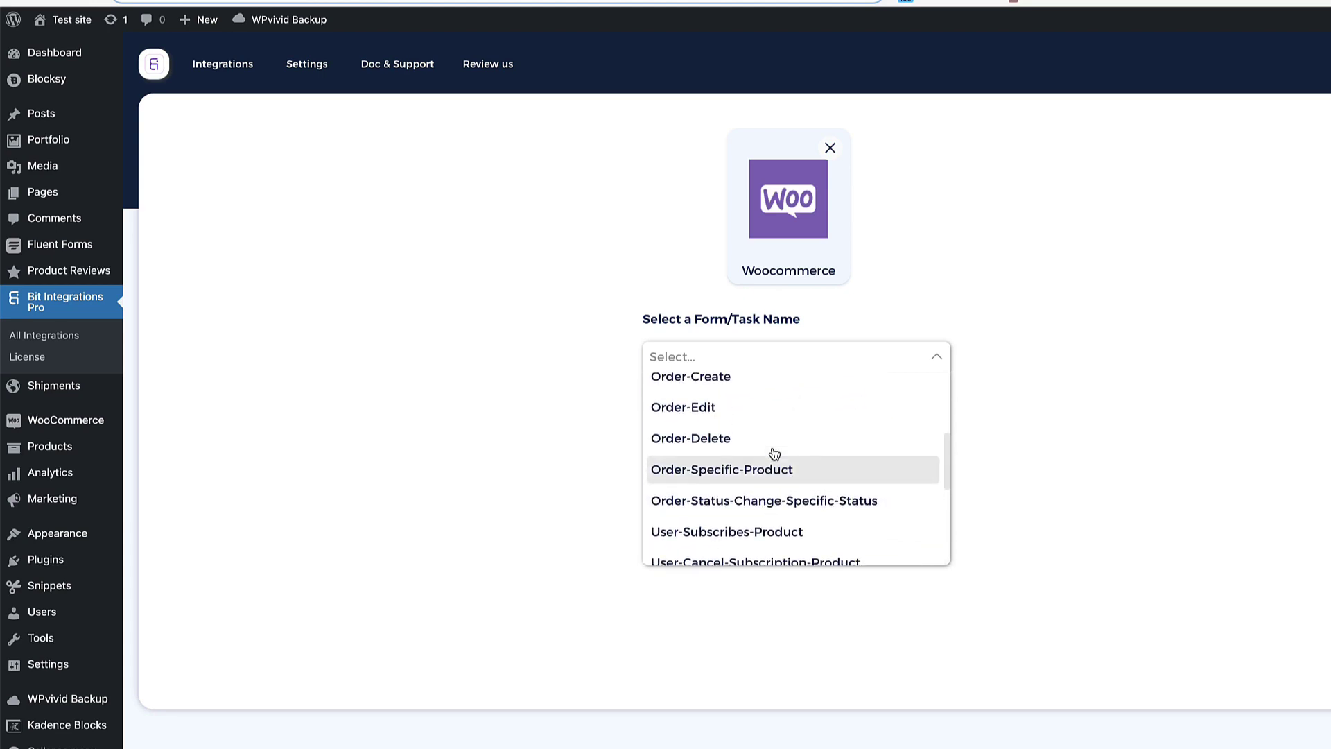
{"action": "scroll", "coordinate": [694, 451], "scroll_direction": "up", "scroll_amount": 1}
{"action": "left_click", "coordinate": [696, 406]}
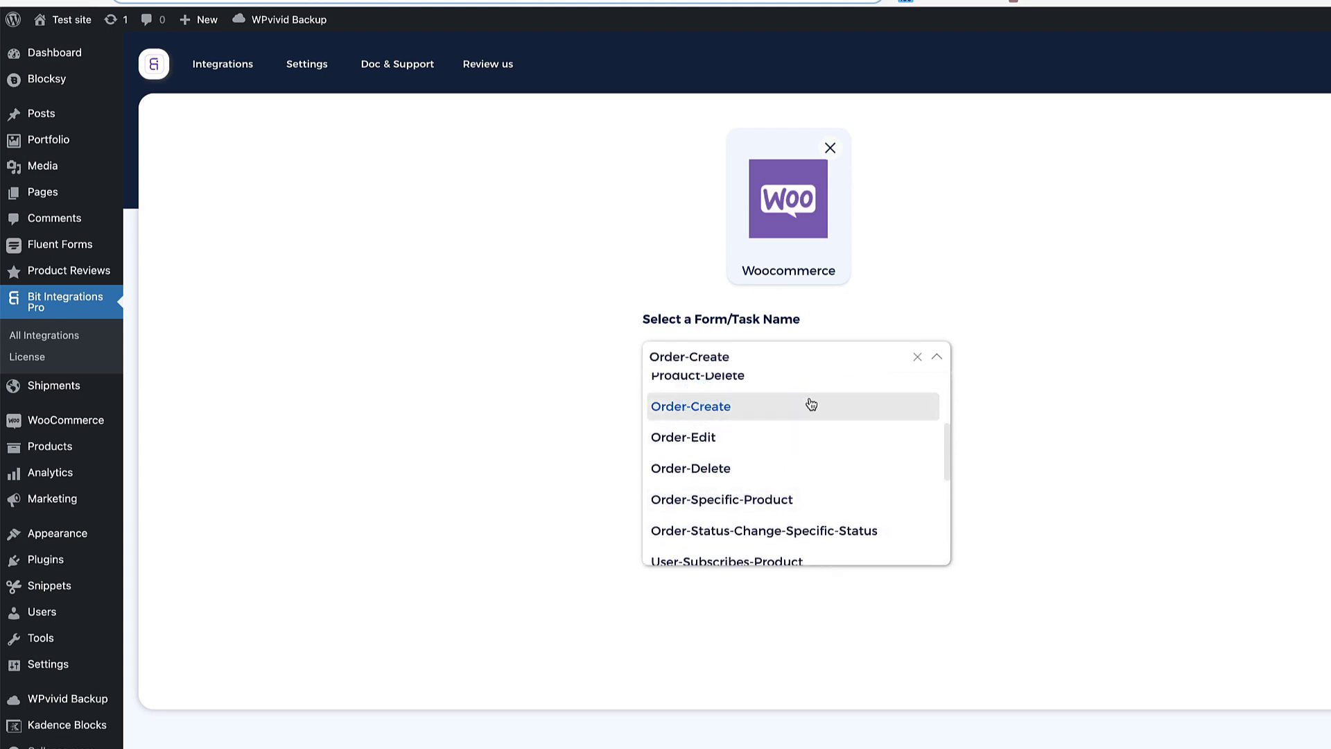
Choose ActiveCampaign as the action and authorize it with the pasted API key and API URL
{"action": "left_click", "coordinate": [922, 406]}
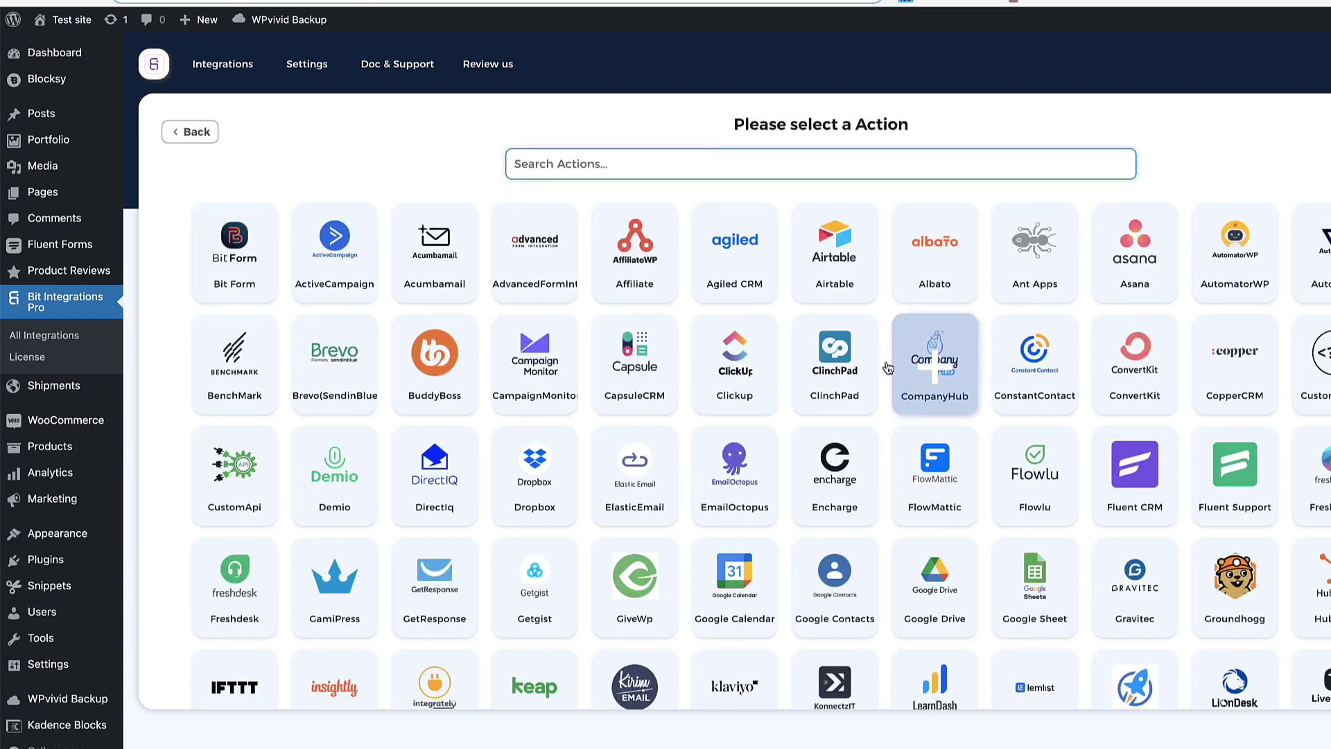
{"action": "left_click", "coordinate": [360, 234]}
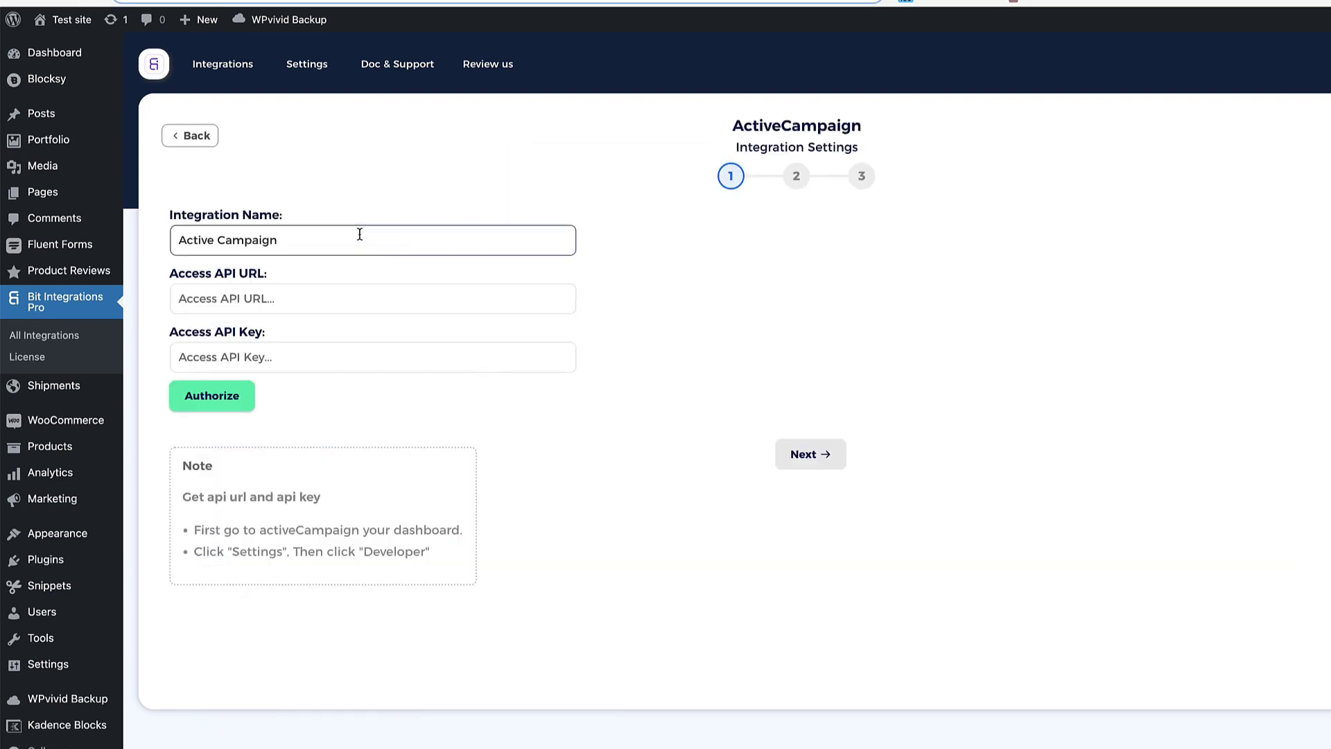
{"action": "left_click", "coordinate": [233, 354]}
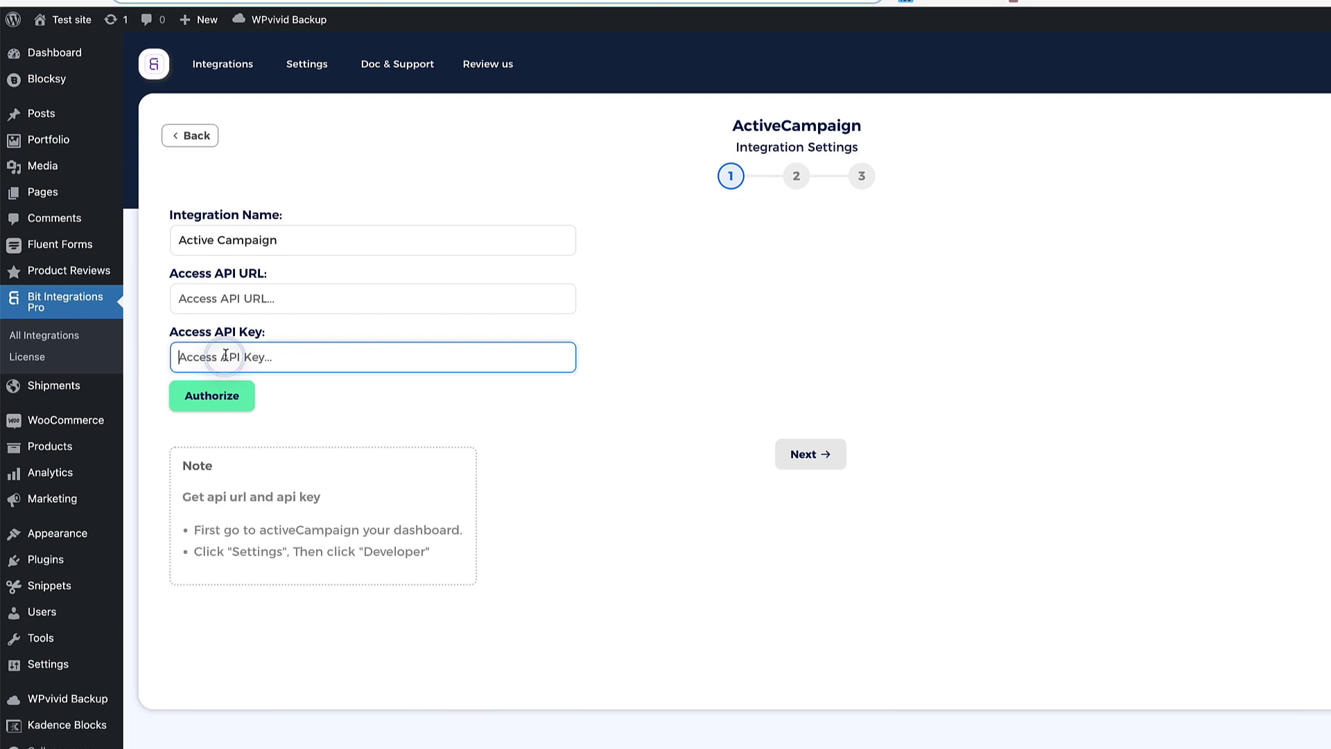
{"action": "key", "text": "ctrl+v"}
{"action": "left_click", "coordinate": [350, 296]}
{"action": "key", "text": "ctrl+v"}
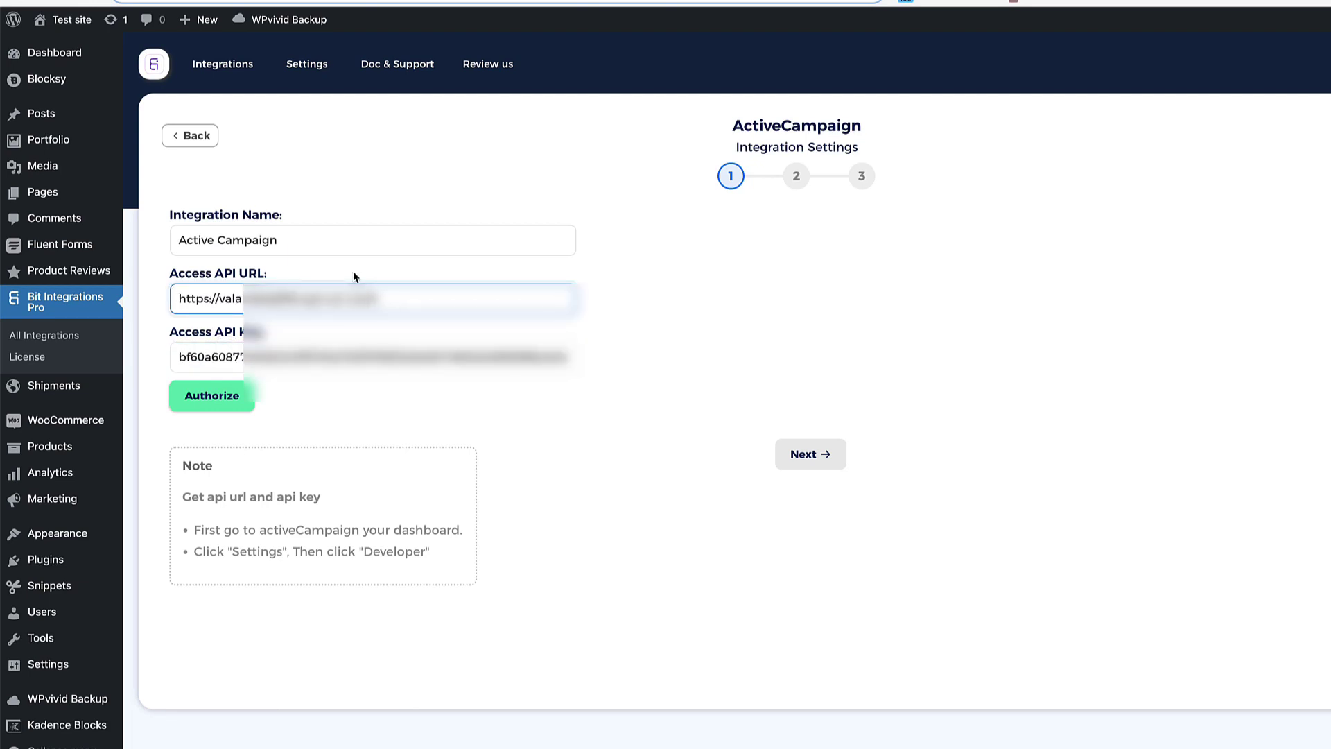
{"action": "left_click", "coordinate": [206, 400]}
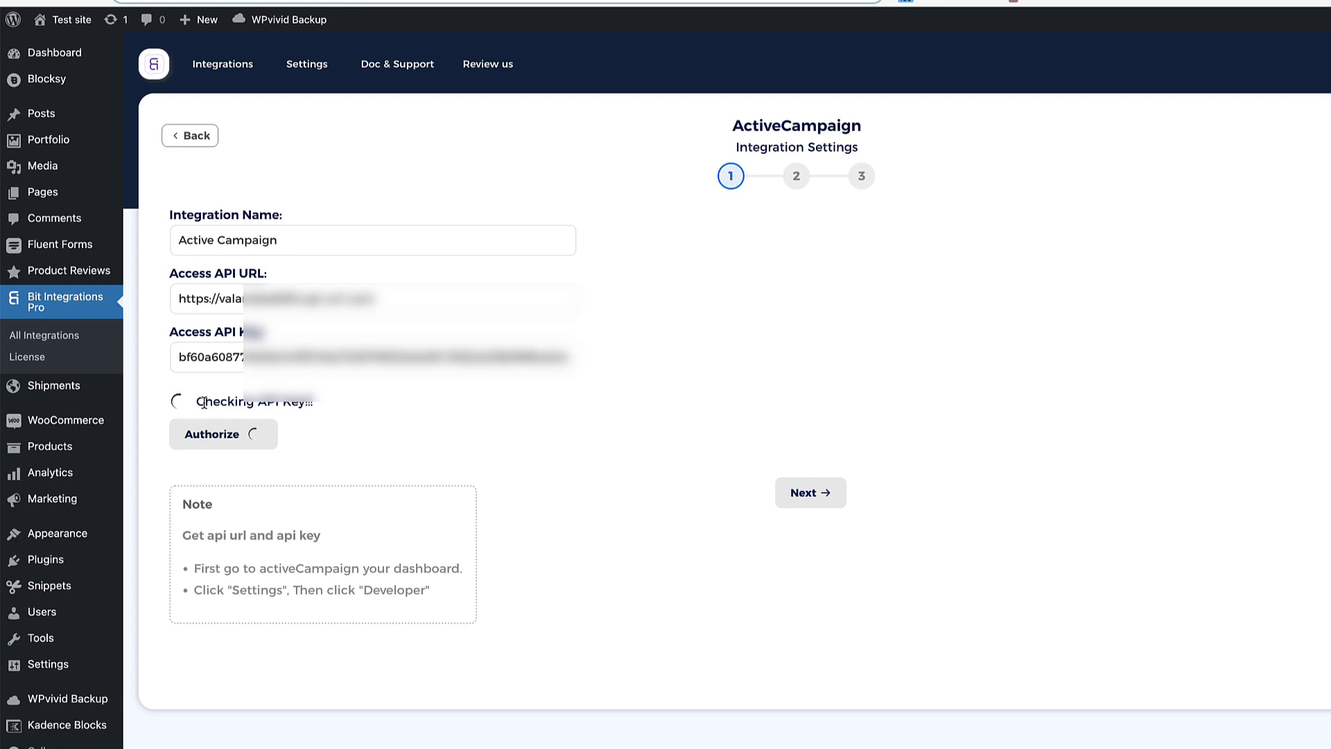
Select the Monthly newsletter list and start adding the Bought a product tag
{"action": "left_click", "coordinate": [806, 458]}
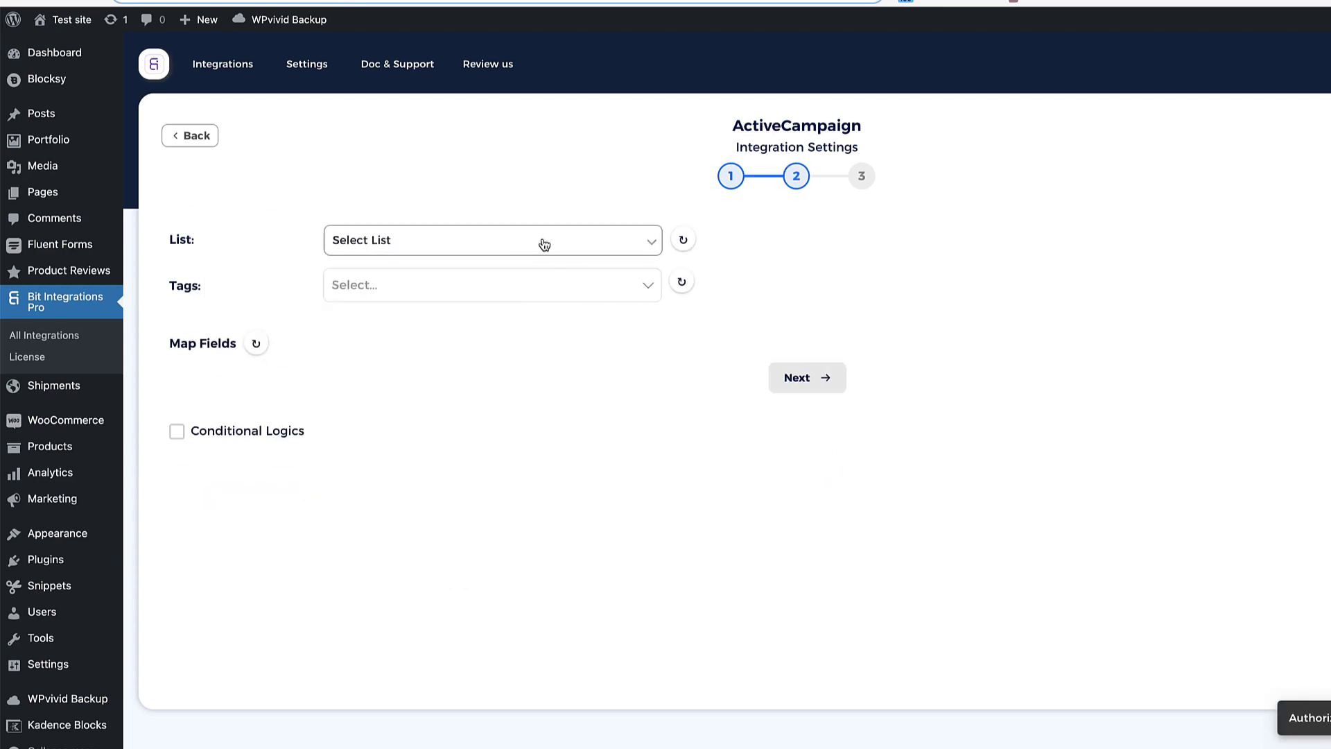
{"action": "left_click", "coordinate": [502, 240]}
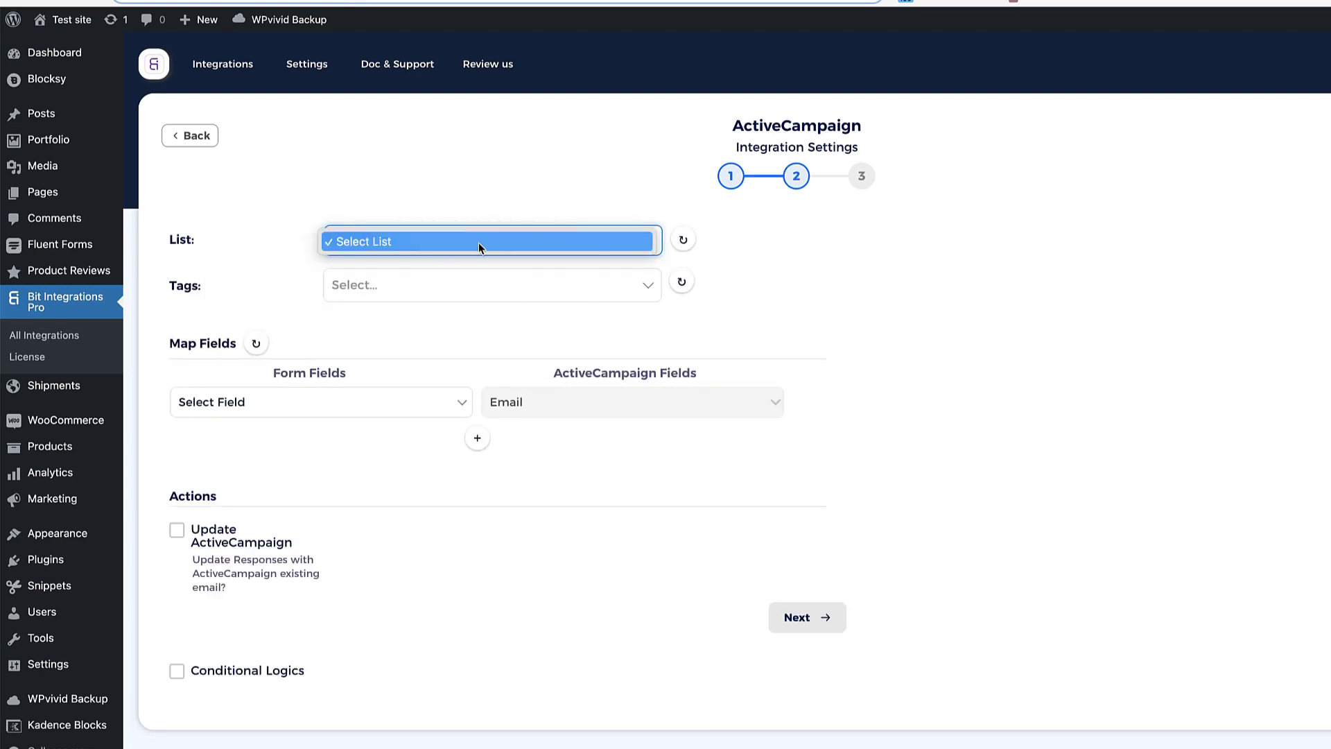
{"action": "left_click", "coordinate": [683, 240]}
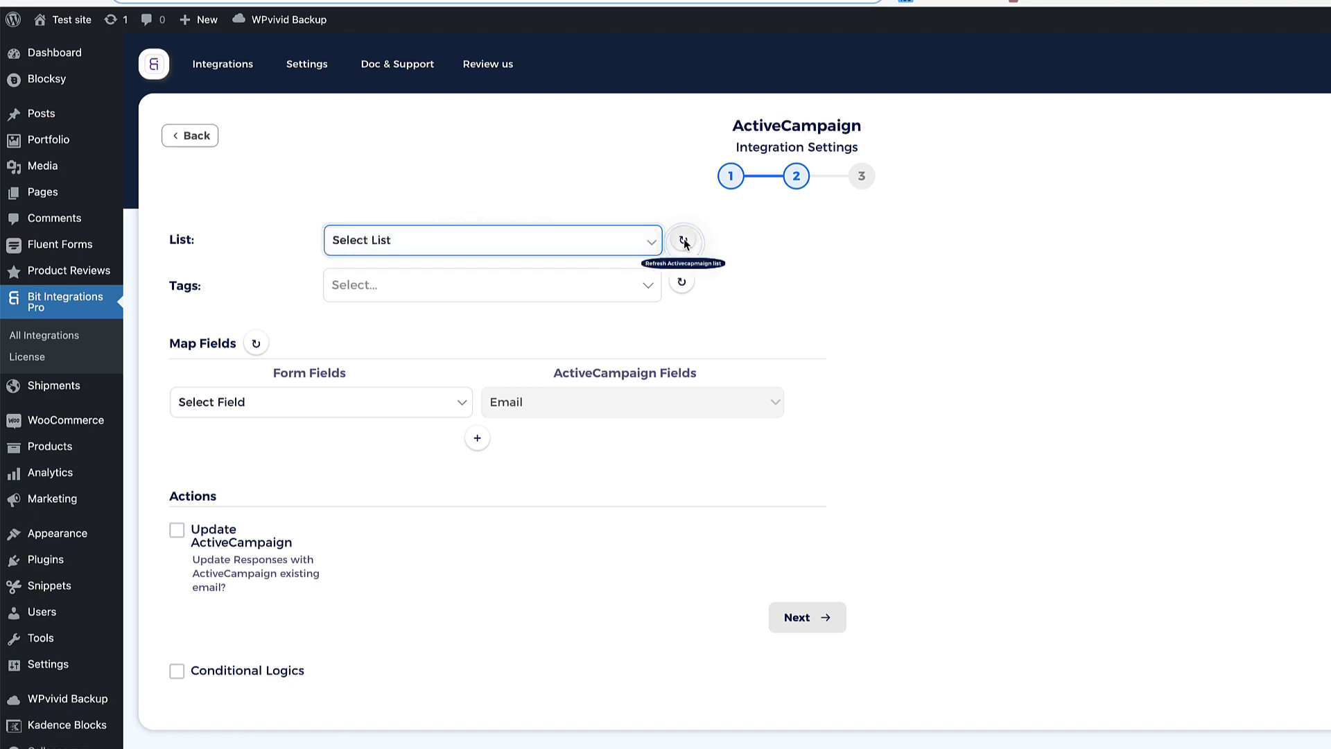
{"action": "left_click", "coordinate": [603, 243]}
{"action": "left_click", "coordinate": [456, 261]}
{"action": "left_click", "coordinate": [385, 287]}
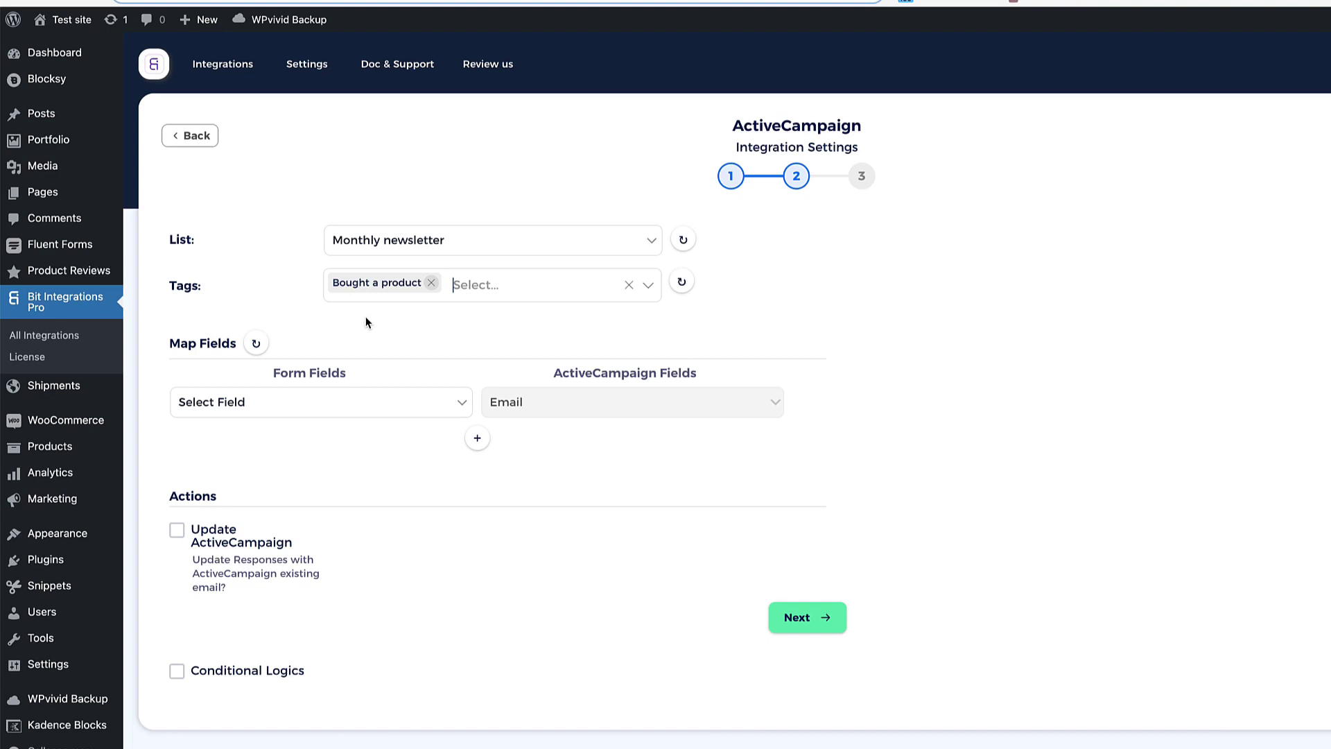
Map Billing Email to Email and Billing First Name to First Name
{"action": "left_click", "coordinate": [236, 405]}
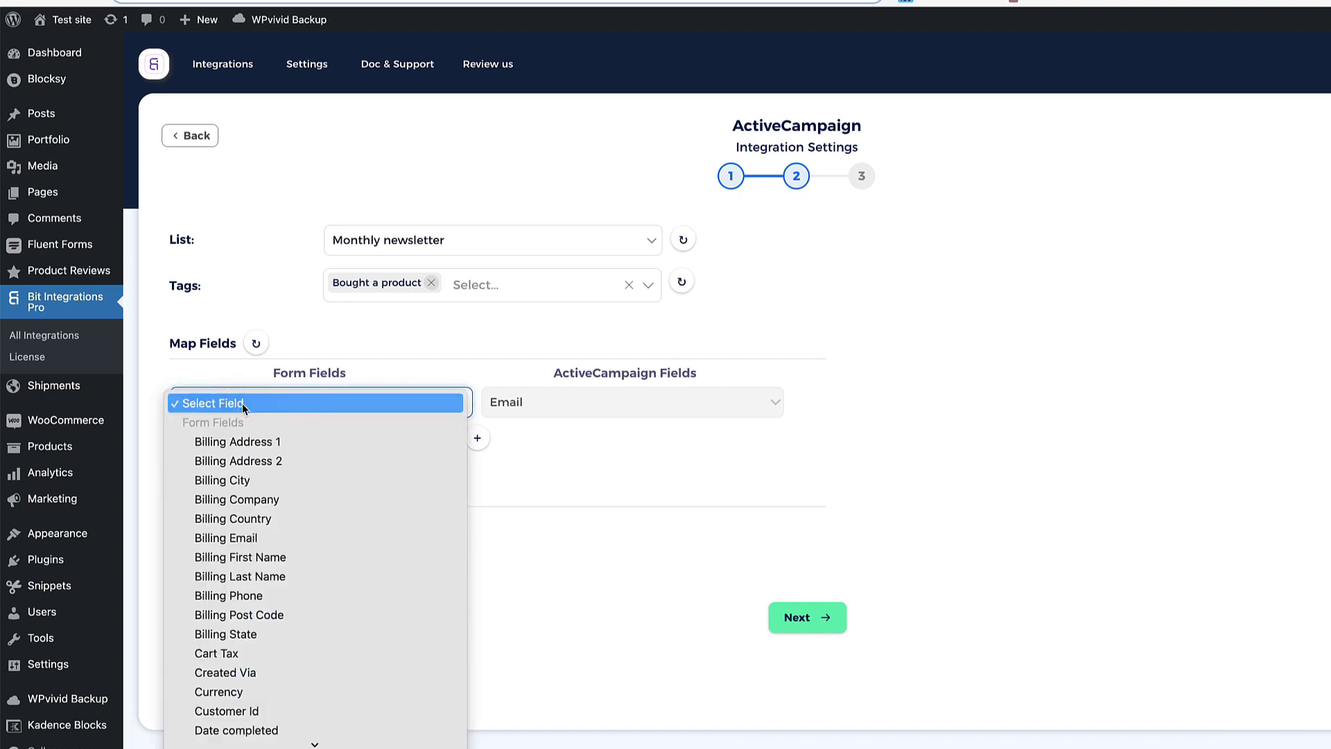
{"action": "scroll", "coordinate": [269, 526], "scroll_direction": "down", "scroll_amount": 15}
{"action": "scroll", "coordinate": [269, 525], "scroll_direction": "up", "scroll_amount": 10}
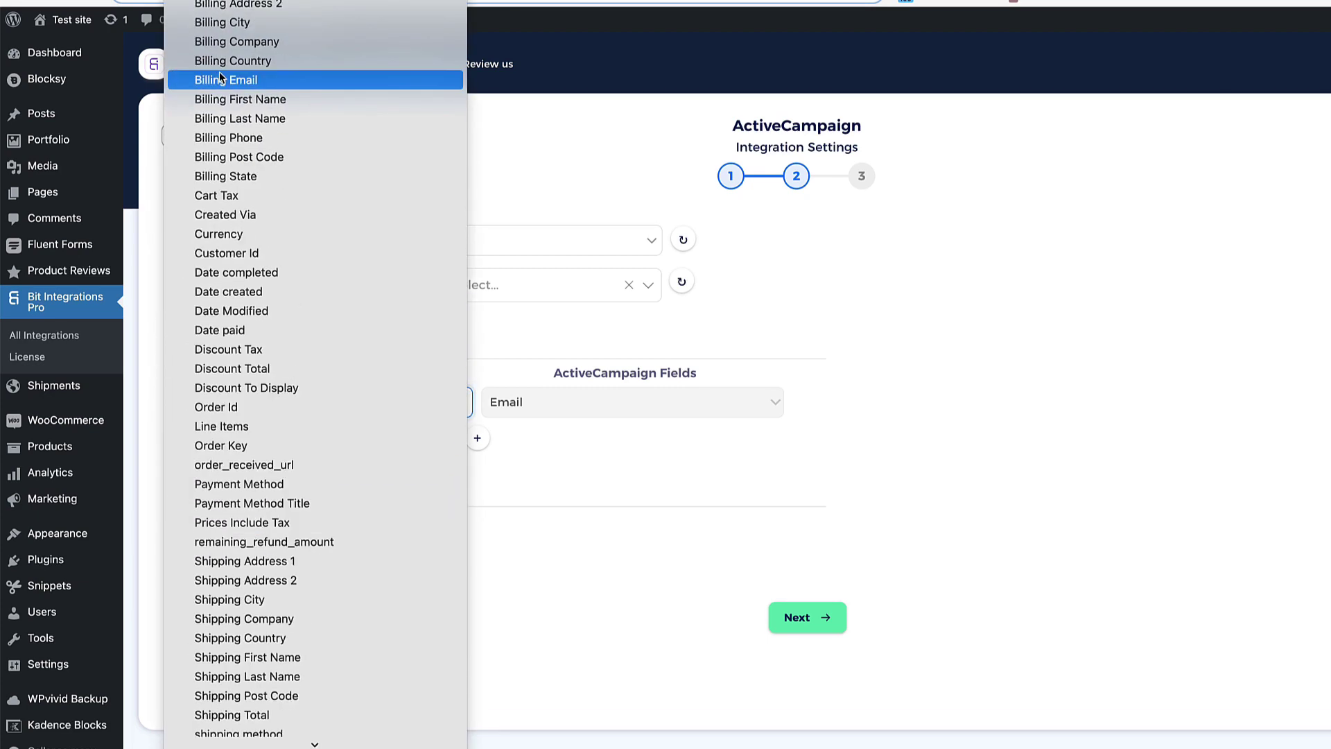
{"action": "left_click", "coordinate": [234, 81]}
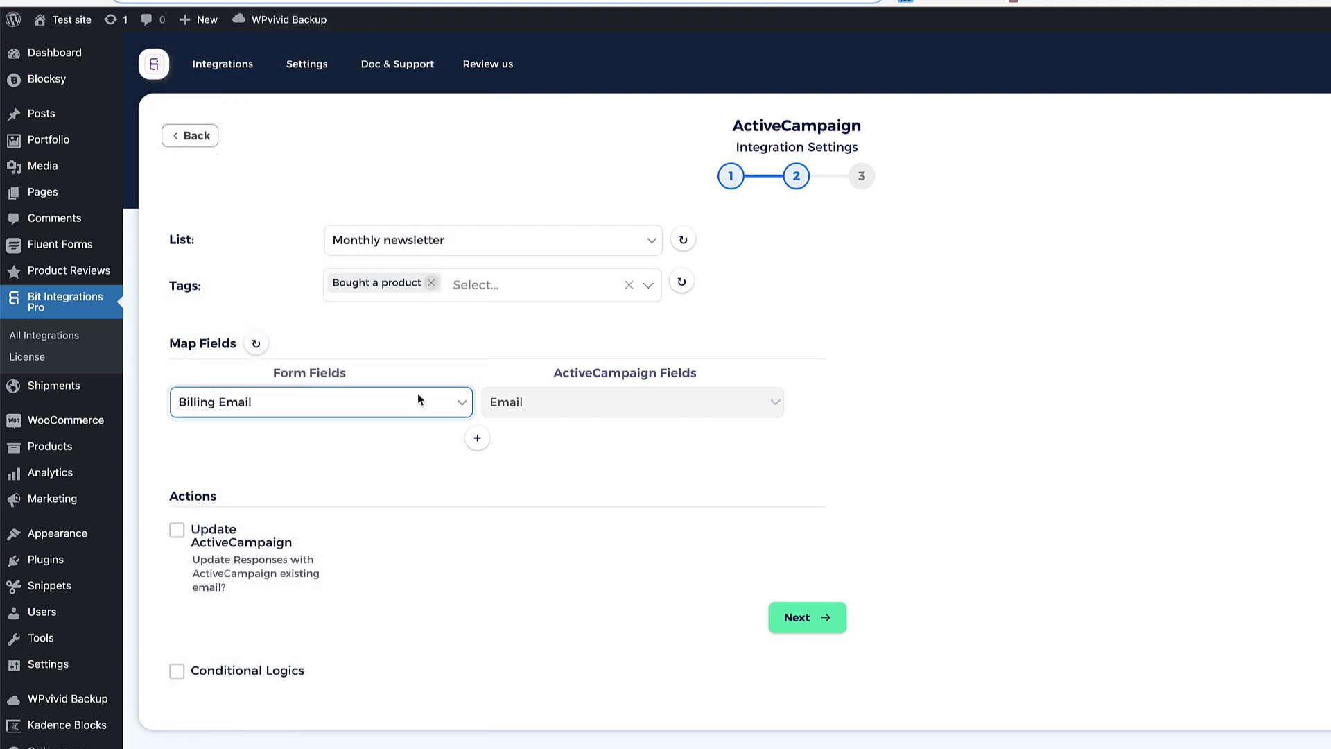
{"action": "left_click", "coordinate": [477, 438]}
{"action": "left_click", "coordinate": [309, 439]}
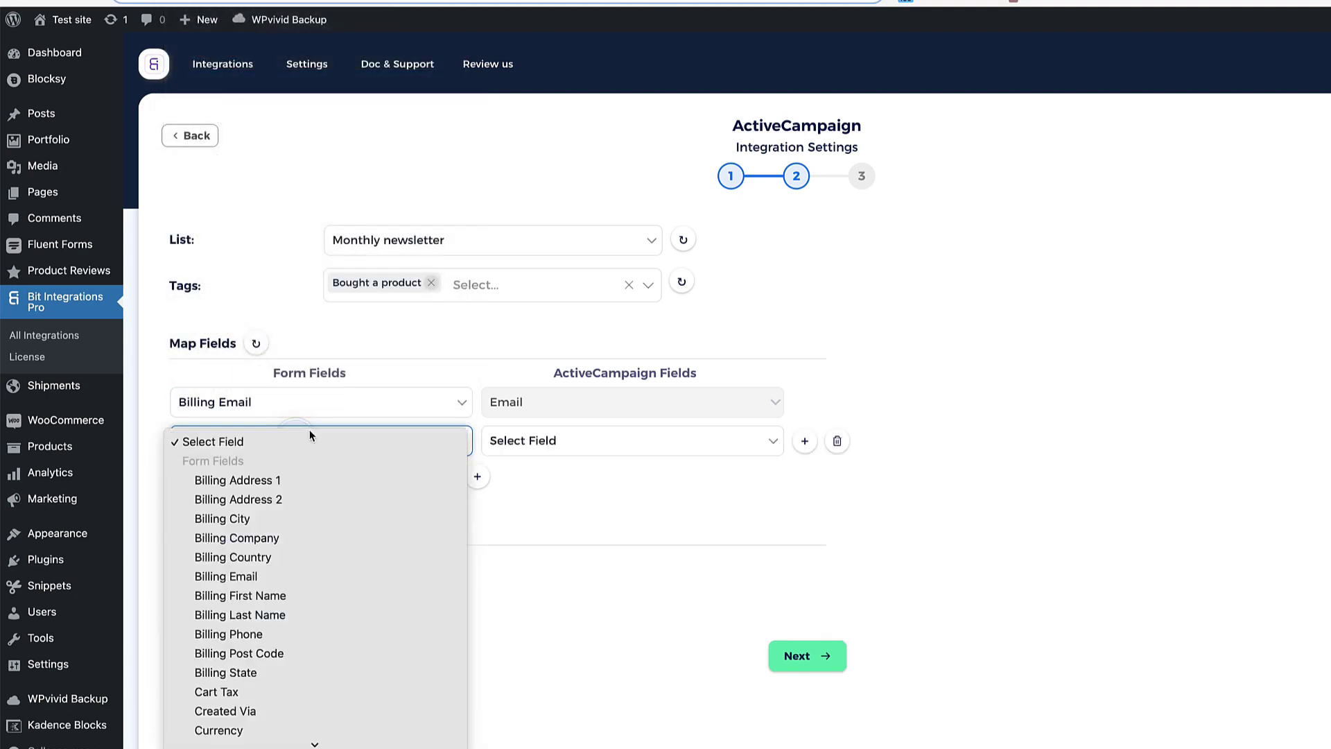
{"action": "left_click", "coordinate": [265, 596]}
{"action": "left_click", "coordinate": [608, 438]}
{"action": "left_click", "coordinate": [551, 462]}
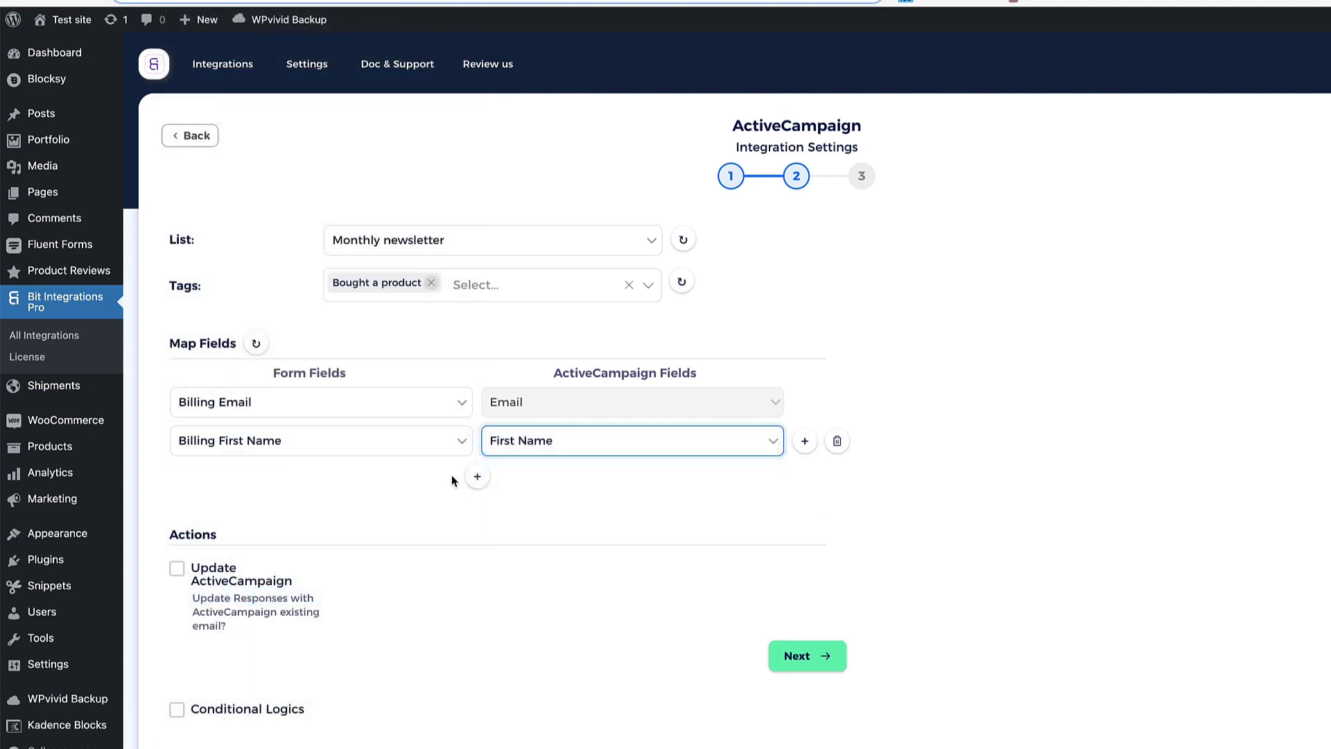
Add mappings for Billing Last Name to Last Name and Billing Phone to Phone
{"action": "left_click", "coordinate": [477, 476]}
{"action": "left_click", "coordinate": [305, 478]}
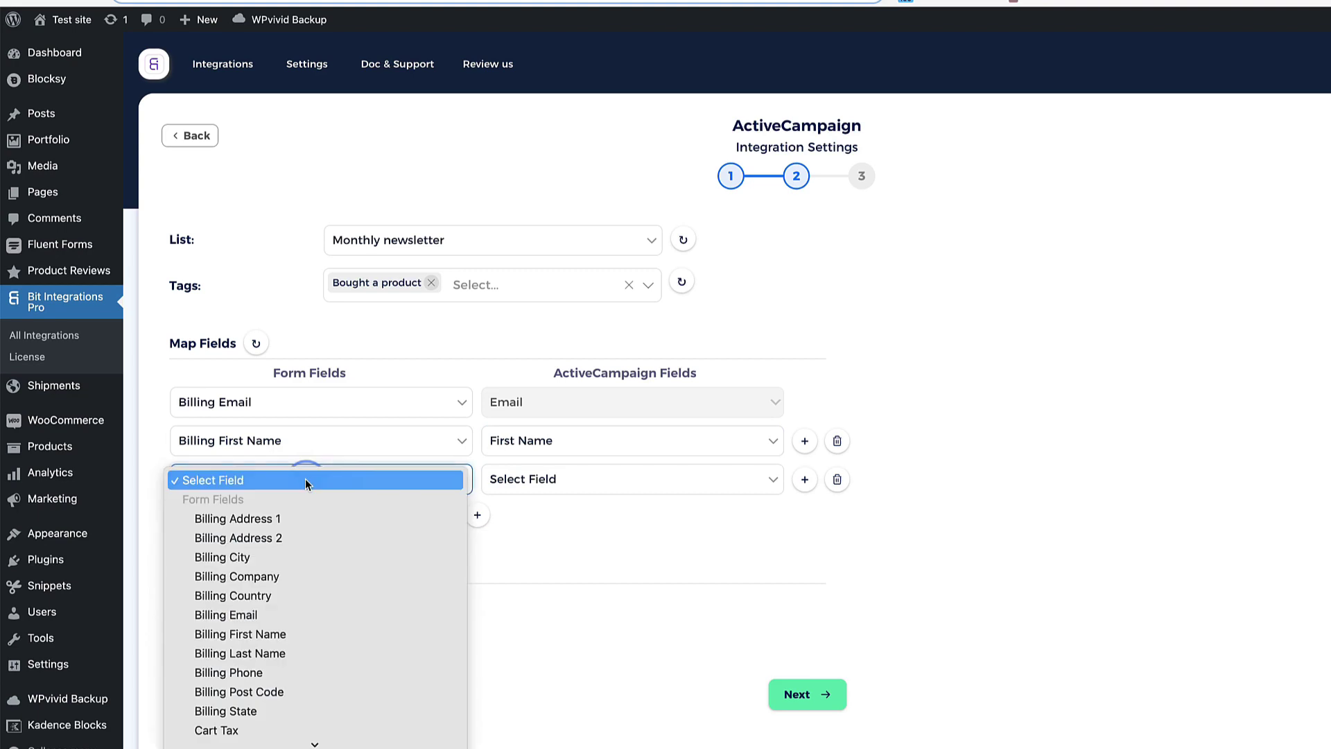
{"action": "left_click", "coordinate": [263, 653]}
{"action": "left_click", "coordinate": [606, 489]}
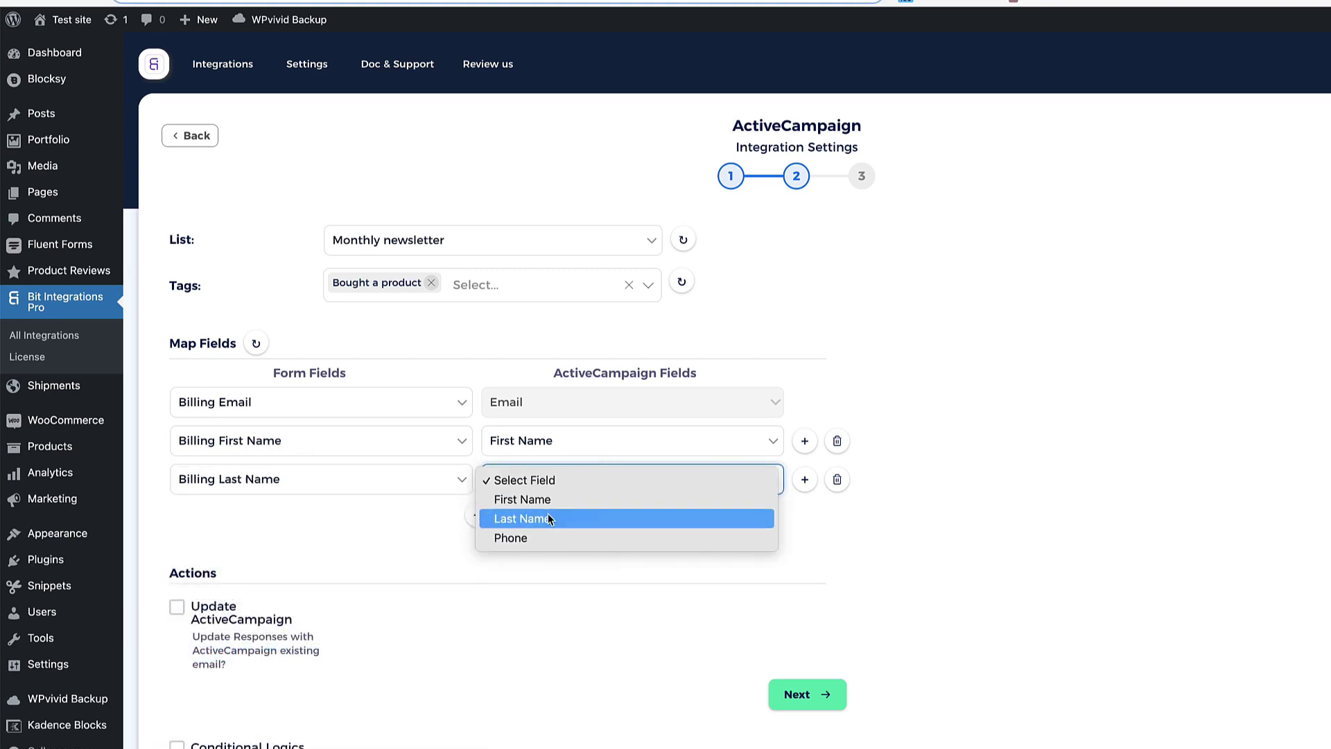
{"action": "left_click", "coordinate": [548, 517]}
{"action": "left_click", "coordinate": [477, 514]}
{"action": "left_click", "coordinate": [292, 519]}
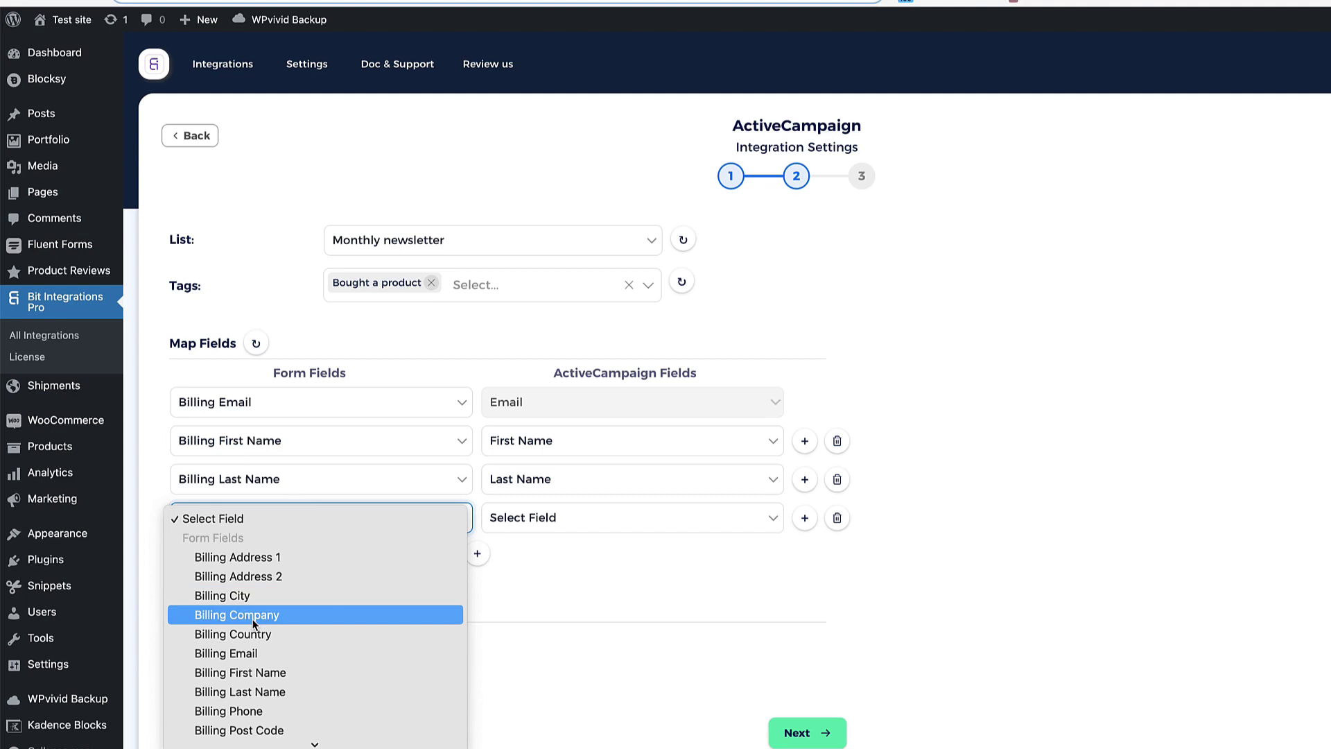
{"action": "left_click", "coordinate": [253, 708]}
{"action": "left_click", "coordinate": [527, 517]}
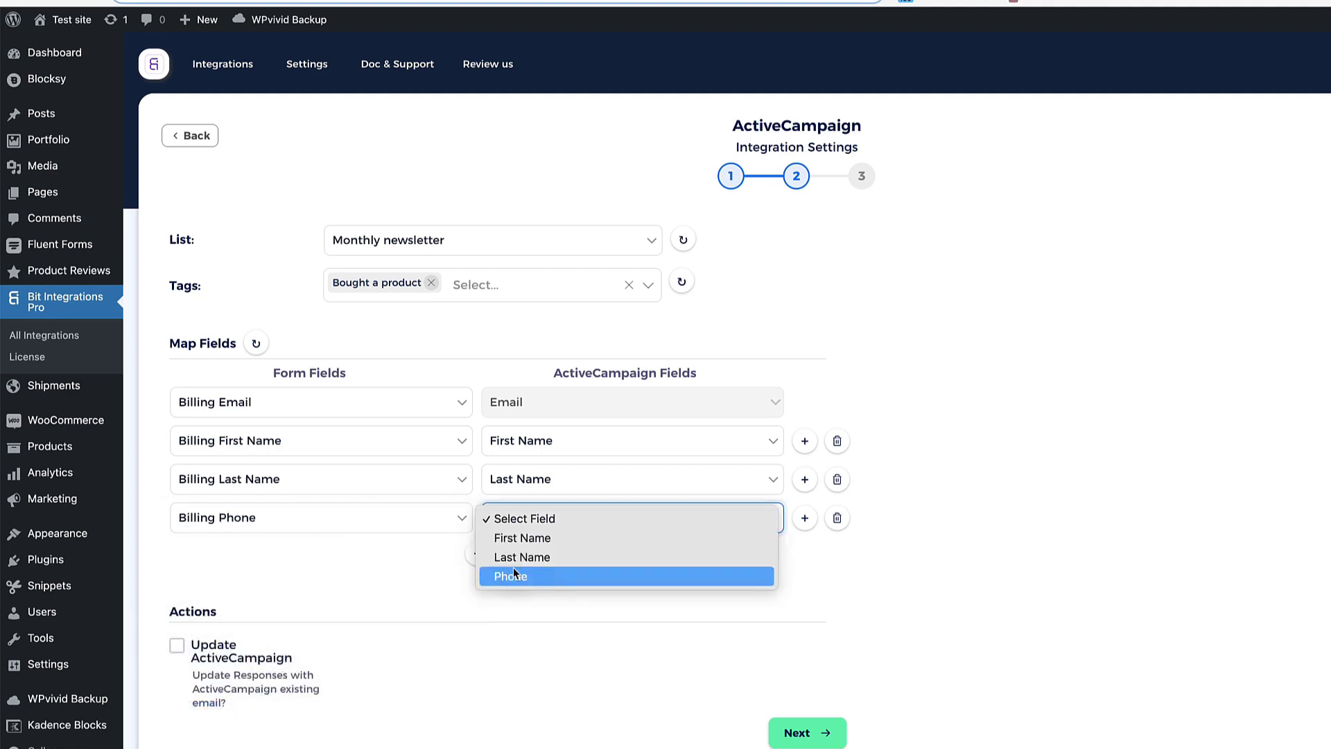
{"action": "left_click", "coordinate": [516, 572]}
Enable updating existing ActiveCampaign contacts, then finish and save the integration
{"action": "scroll", "coordinate": [485, 554], "scroll_direction": "down", "scroll_amount": 1}
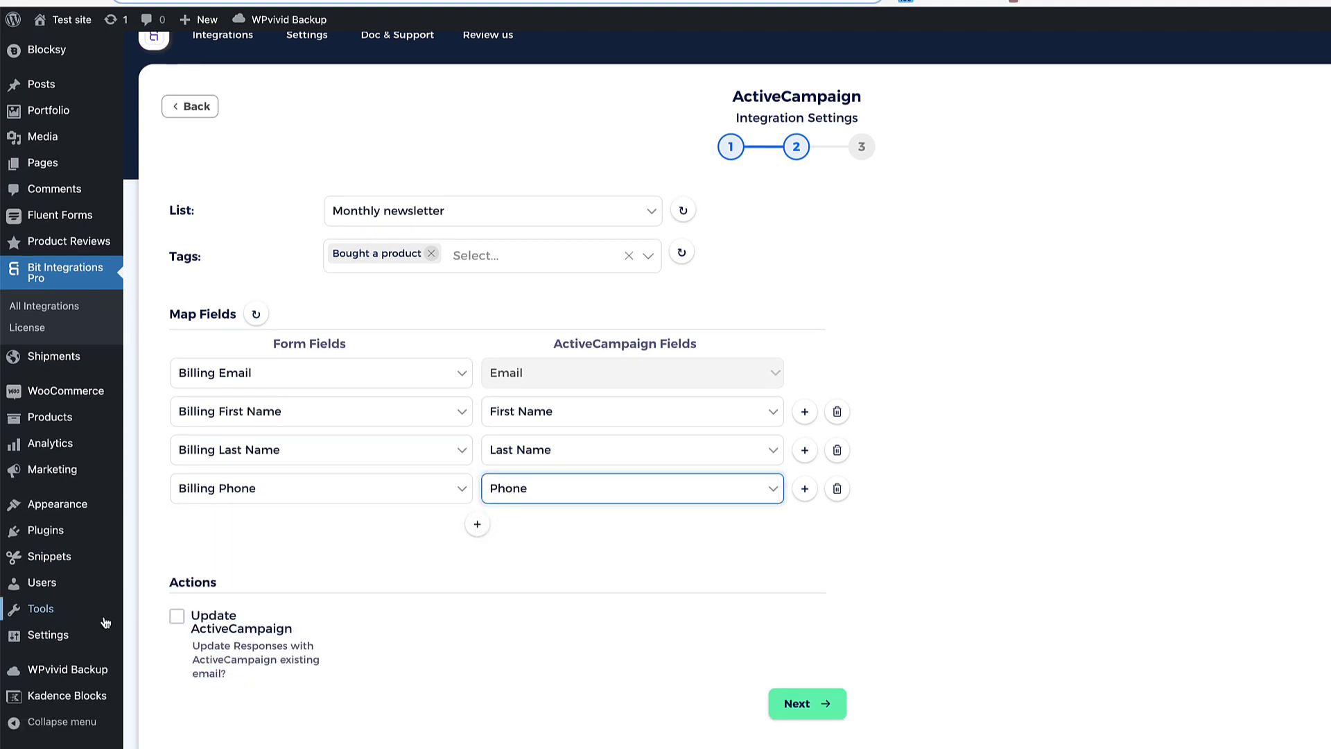
{"action": "left_click", "coordinate": [179, 618]}
{"action": "left_click", "coordinate": [811, 703]}
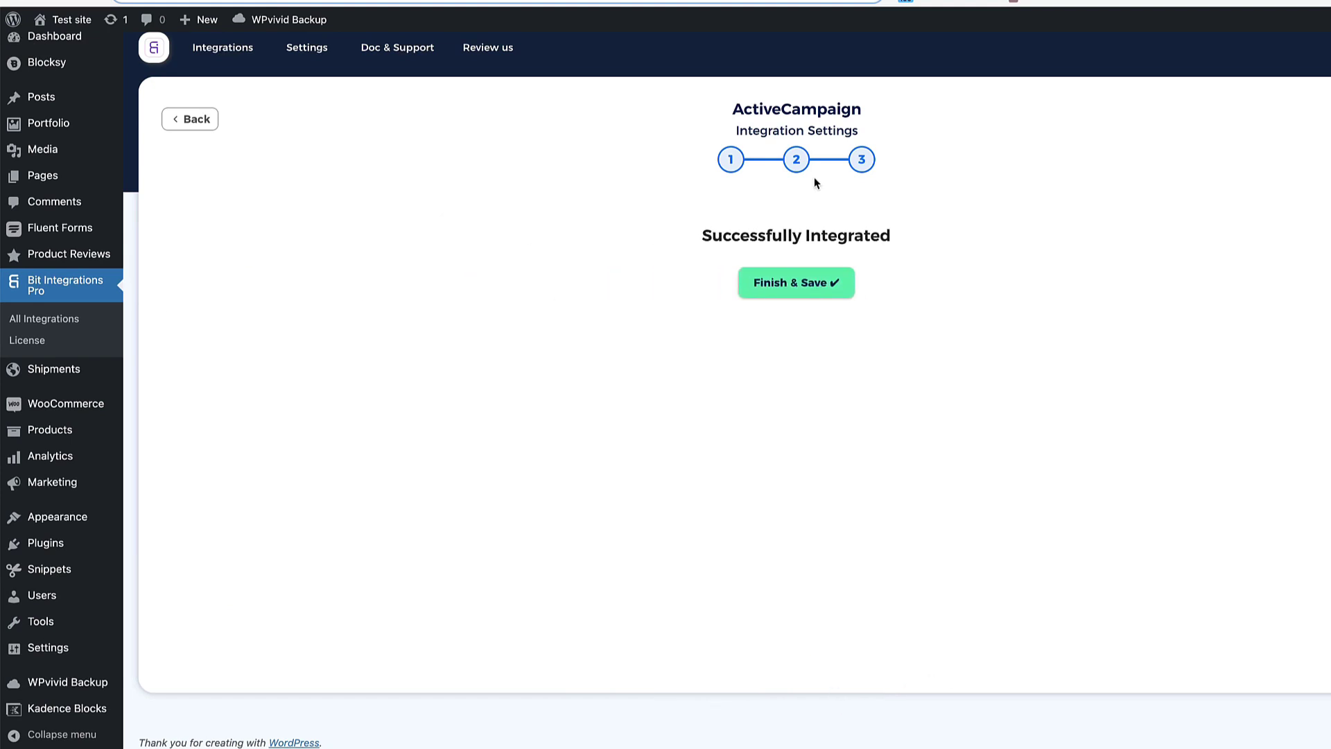
{"action": "left_click", "coordinate": [781, 289]}
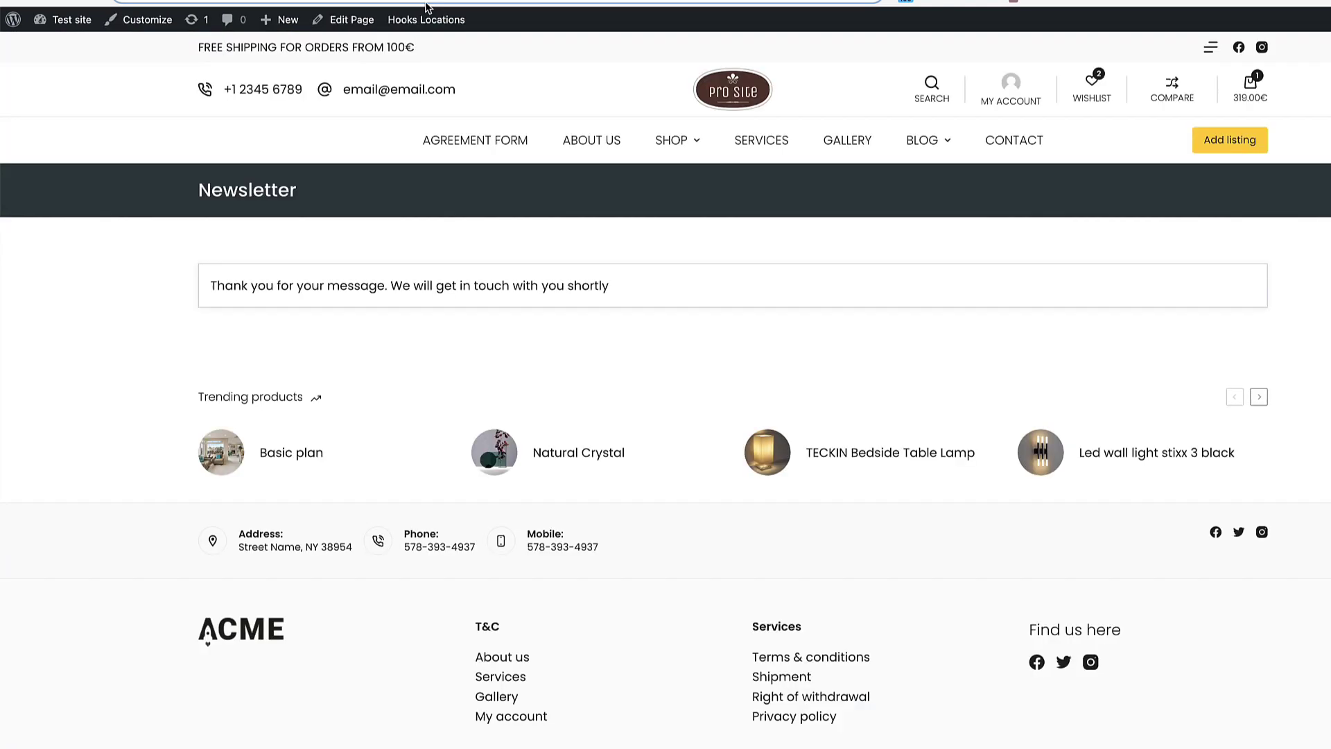
Check out the Hartek Lamp from the cart, accept the terms and conditions, and place the order
{"action": "mouse_move", "coordinate": [671, 140]}
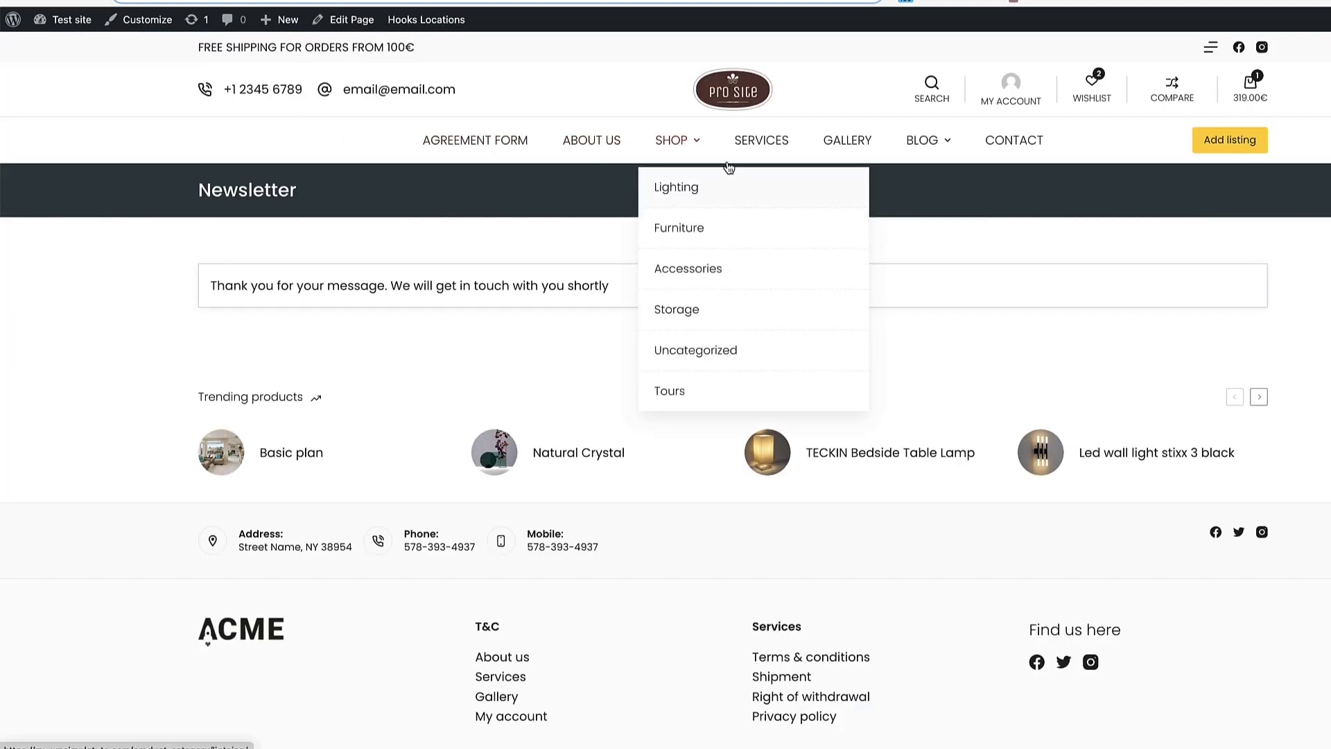
{"action": "left_click", "coordinate": [1250, 84]}
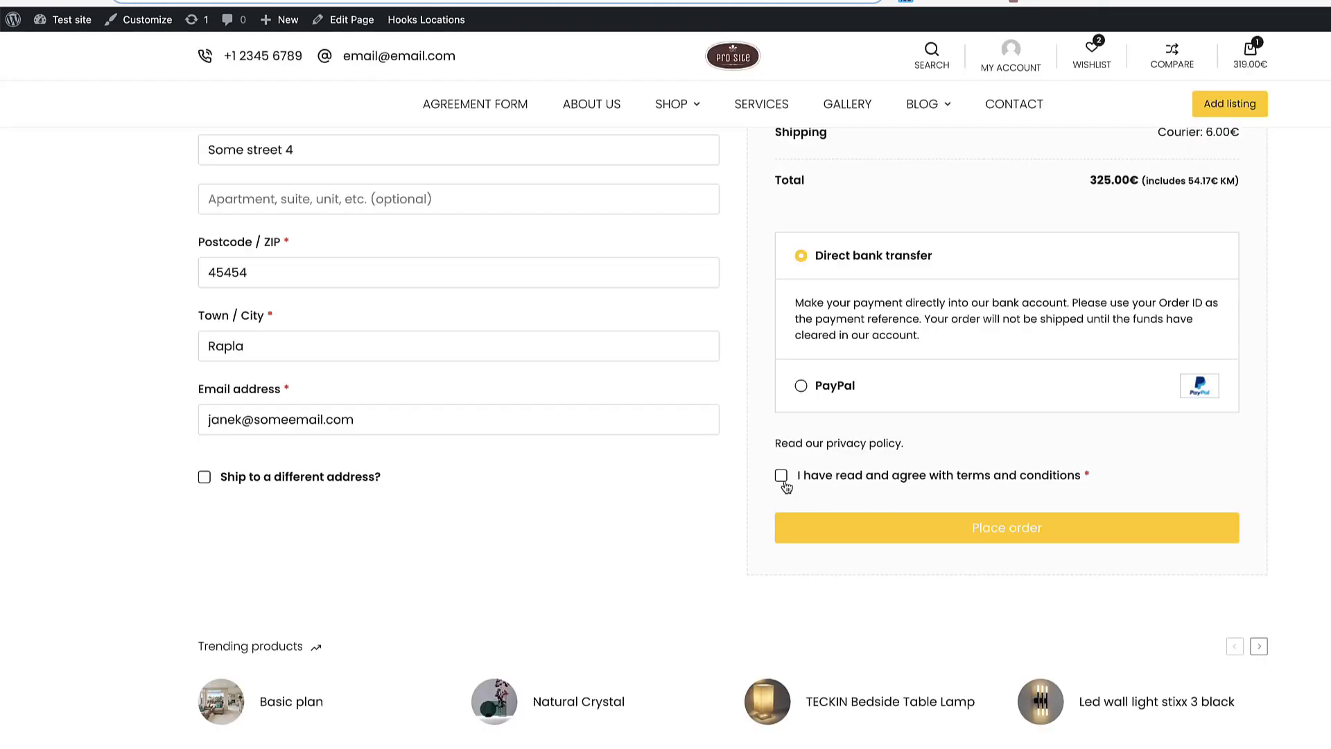
{"action": "left_click", "coordinate": [783, 480]}
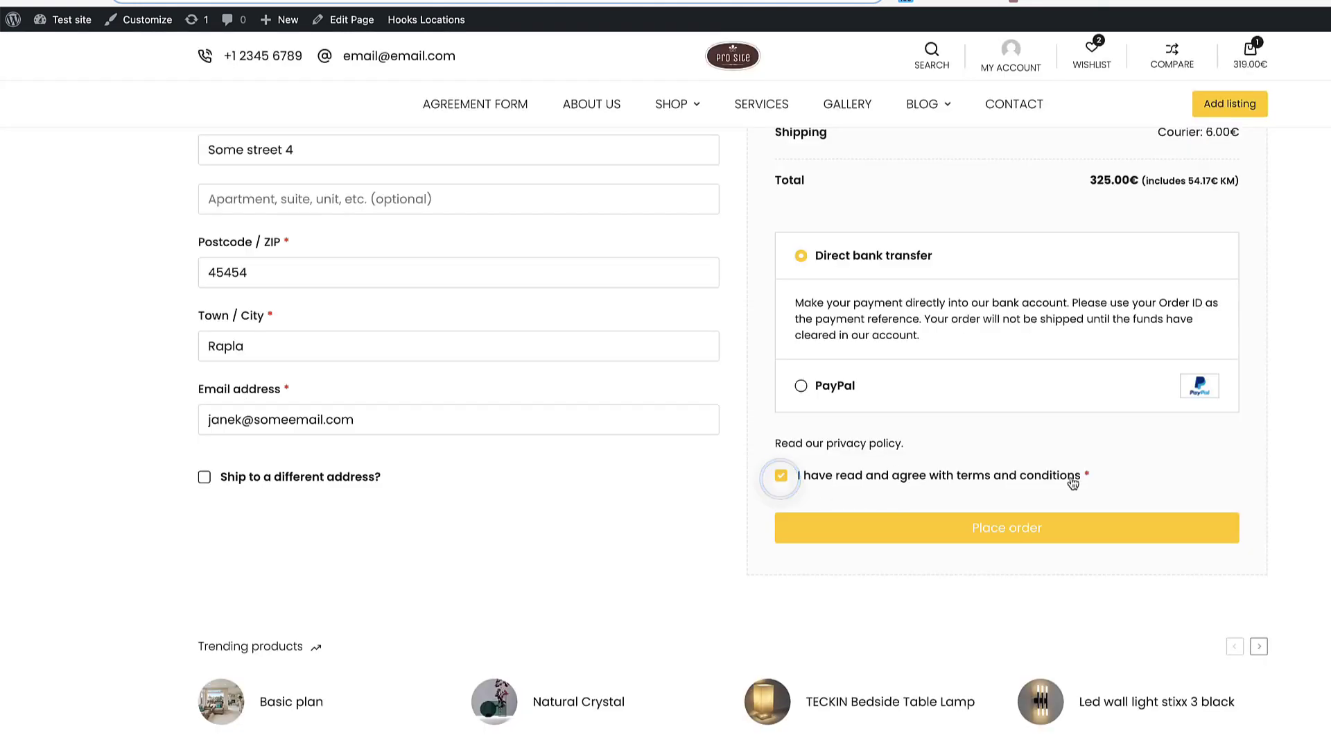
{"action": "left_click", "coordinate": [1009, 527]}
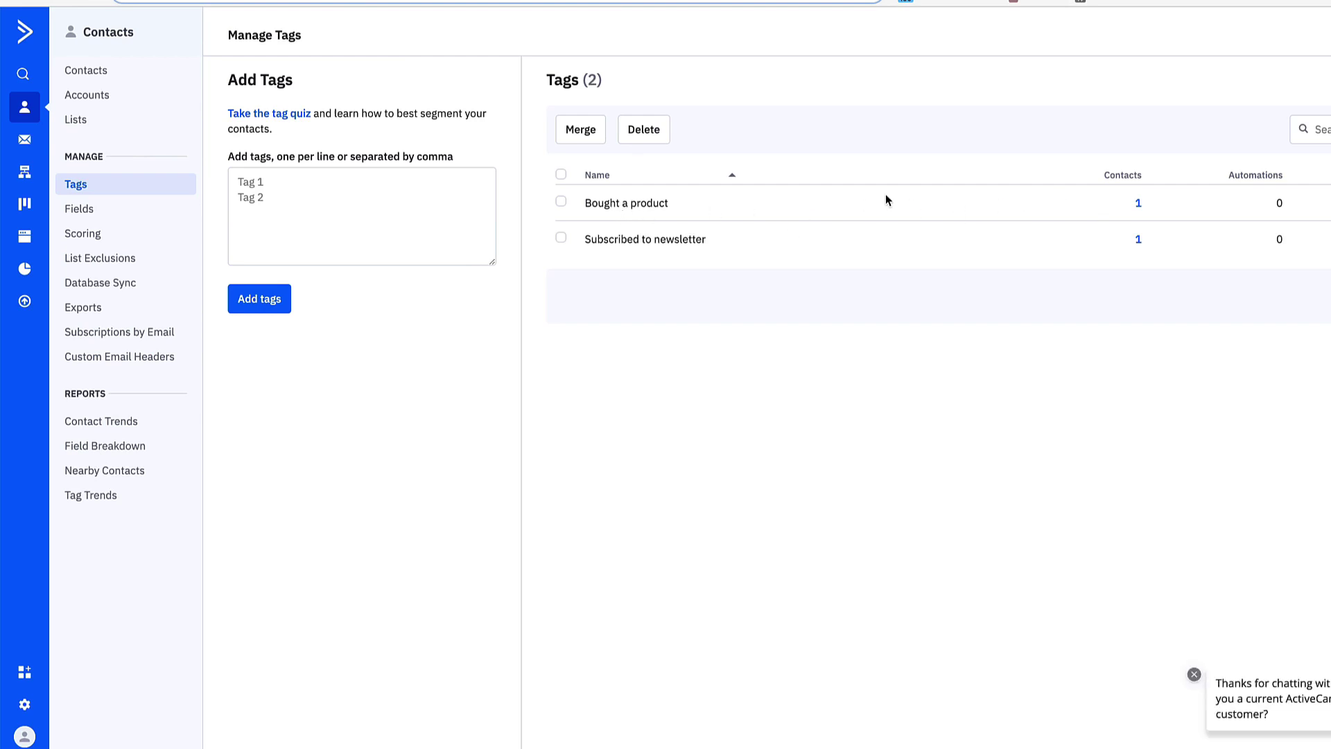
View the contact tagged Bought a product, then go to the Lists page
{"action": "left_click", "coordinate": [1137, 203]}
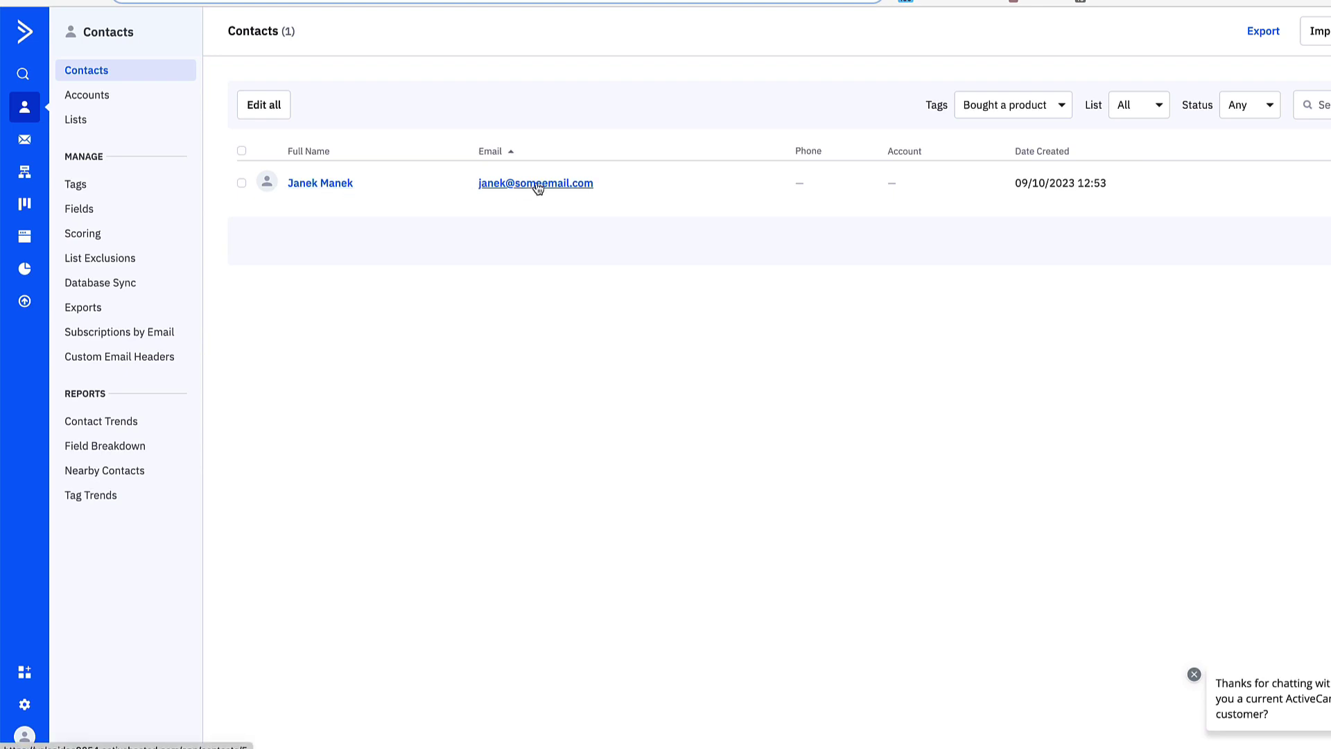
{"action": "left_click", "coordinate": [75, 119]}
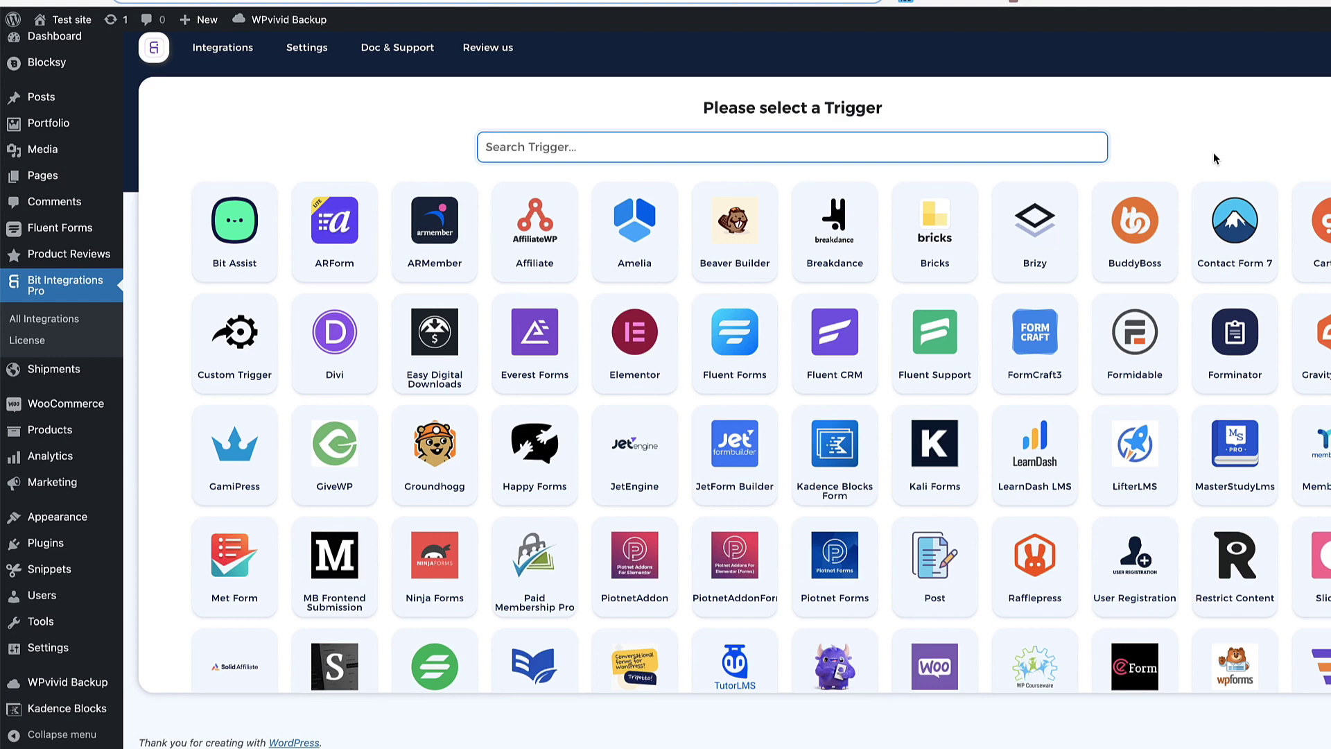
{"action": "scroll", "coordinate": [1213, 158], "scroll_direction": "down", "scroll_amount": 3}
Set up a WooCommerce trigger with the Order-Create task, found by searching 'woo'
{"action": "type", "text": "woo"}
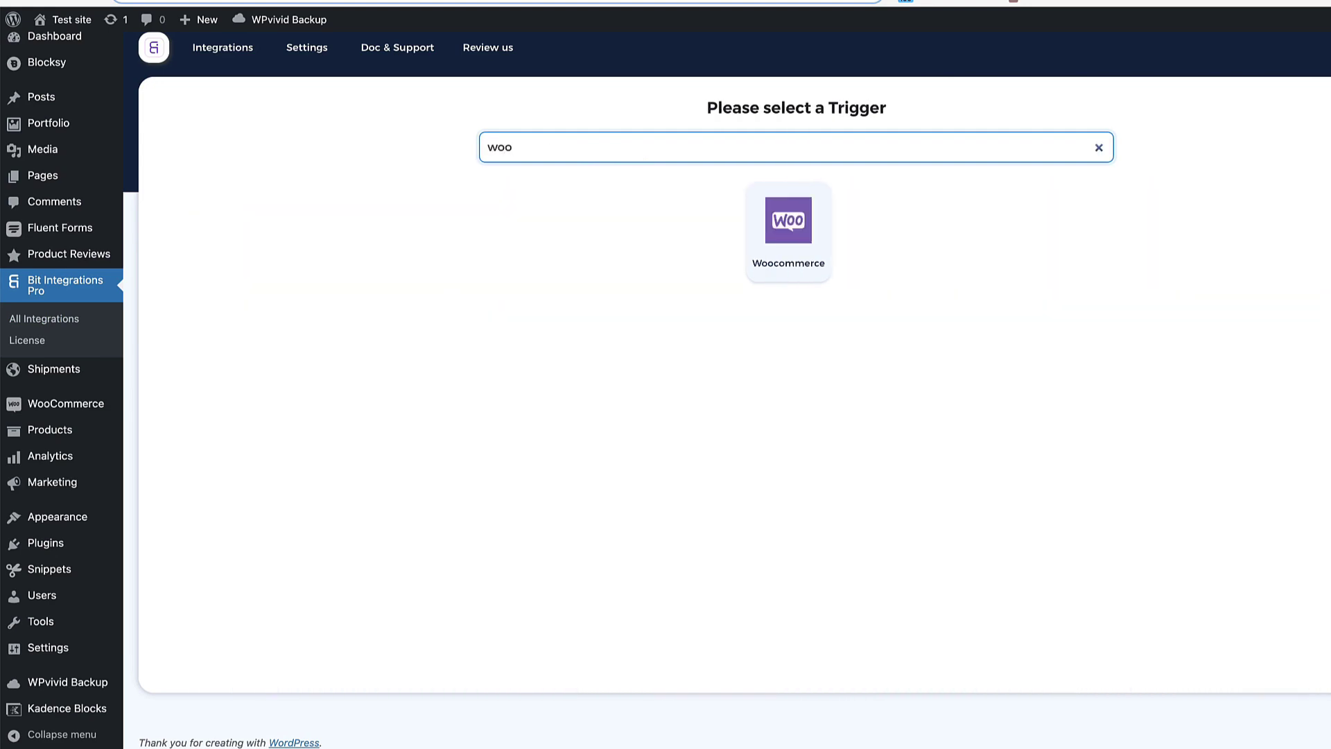
{"action": "left_click", "coordinate": [788, 221]}
{"action": "left_click", "coordinate": [749, 339]}
{"action": "scroll", "coordinate": [680, 522], "scroll_direction": "down", "scroll_amount": 1}
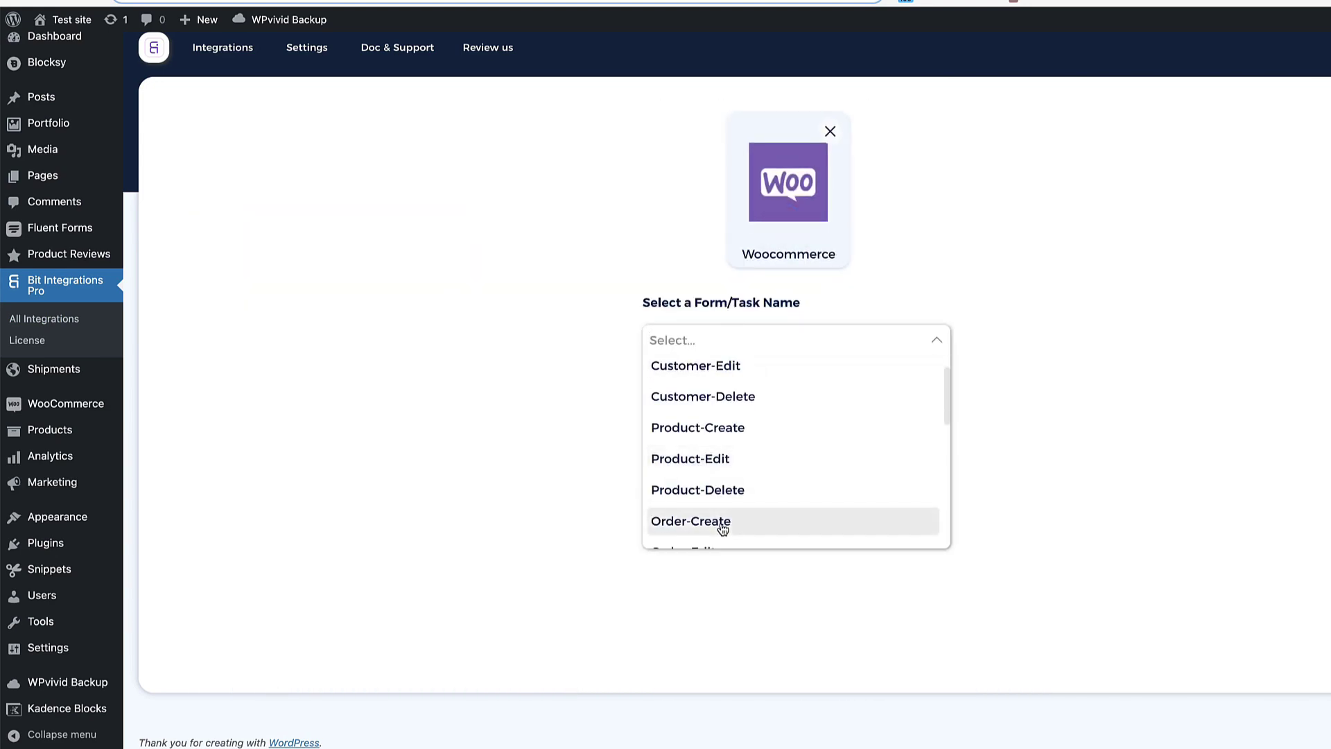
{"action": "left_click", "coordinate": [681, 523]}
{"action": "left_click", "coordinate": [916, 387]}
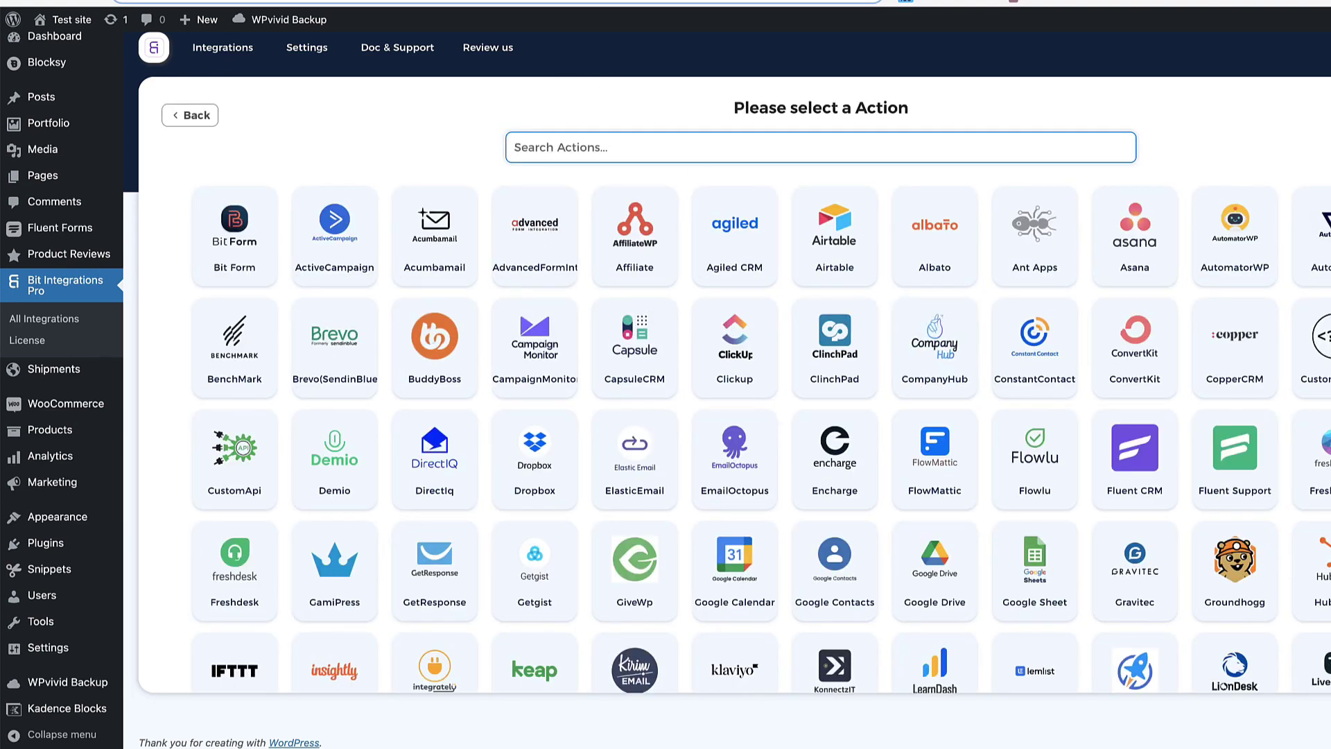
Choose Google Sheet as the action and copy the OAuth Client ID from Google API Console
{"action": "type", "text": "shee"}
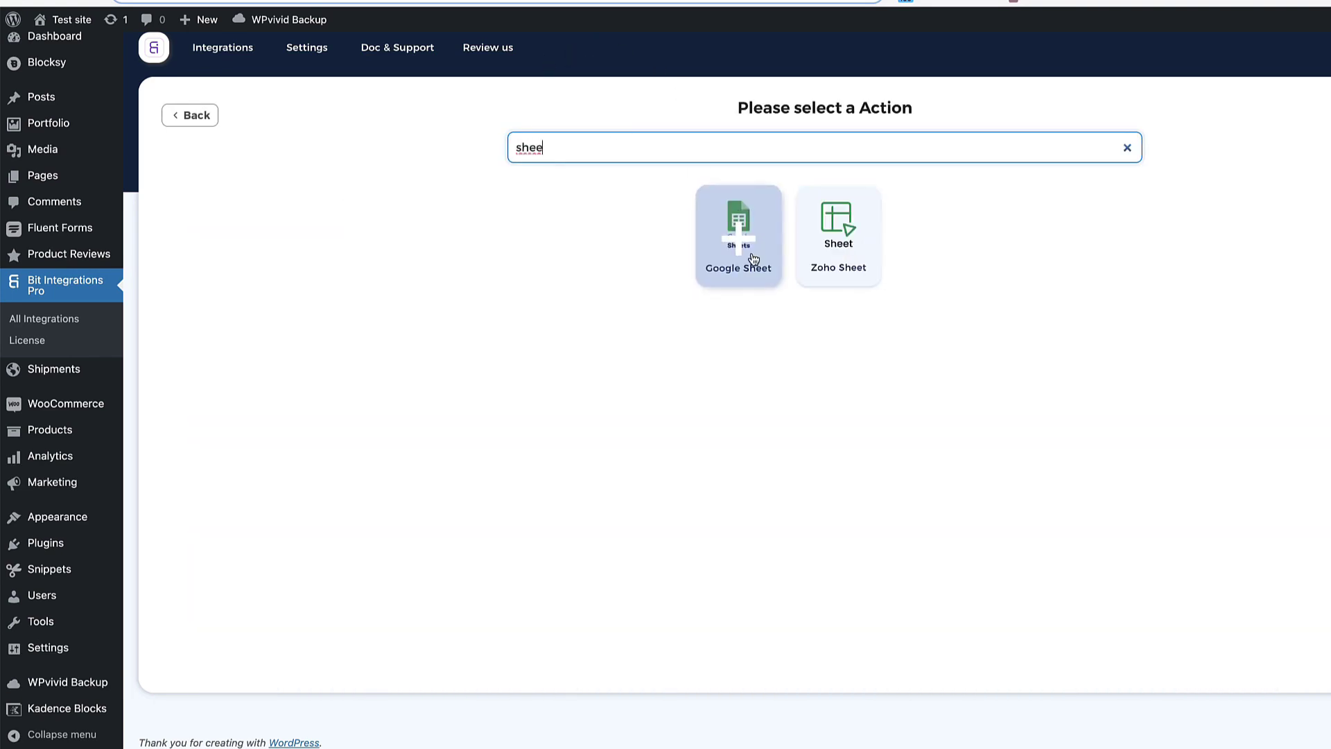
{"action": "left_click", "coordinate": [749, 259]}
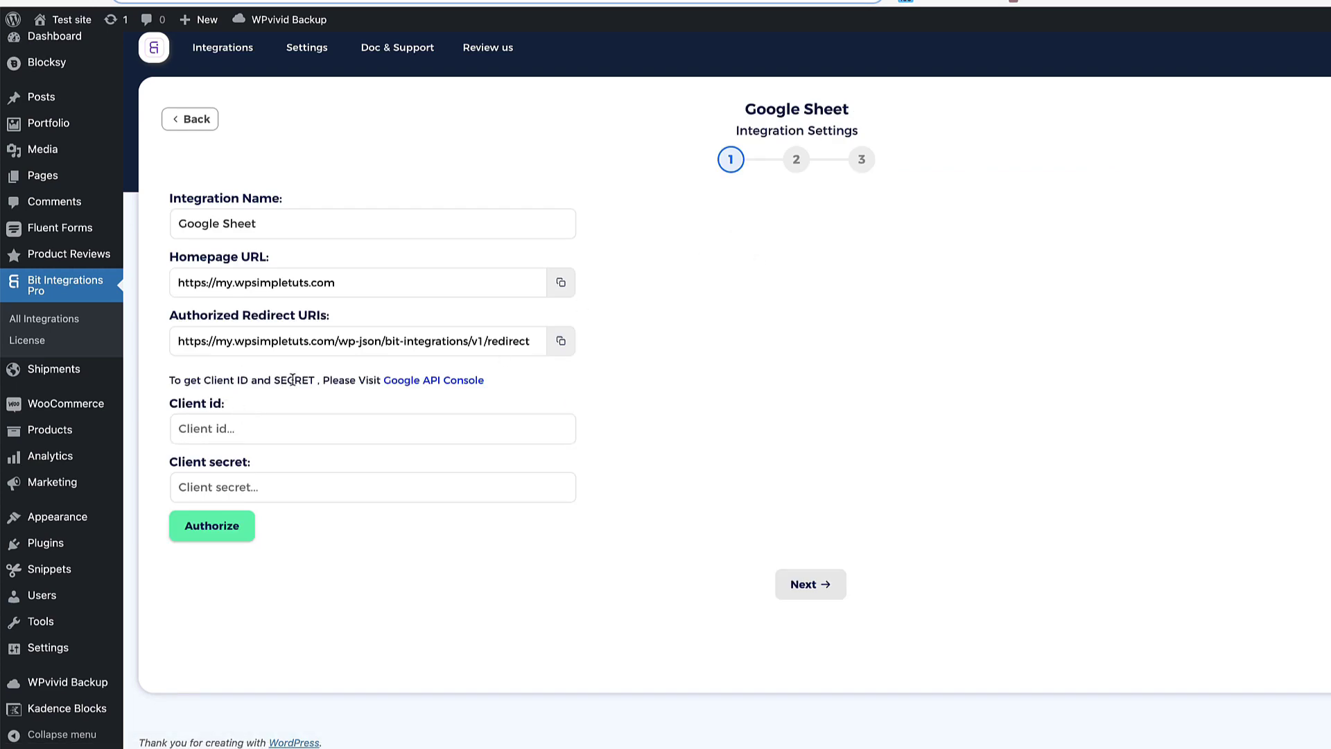
{"action": "left_click", "coordinate": [257, 429]}
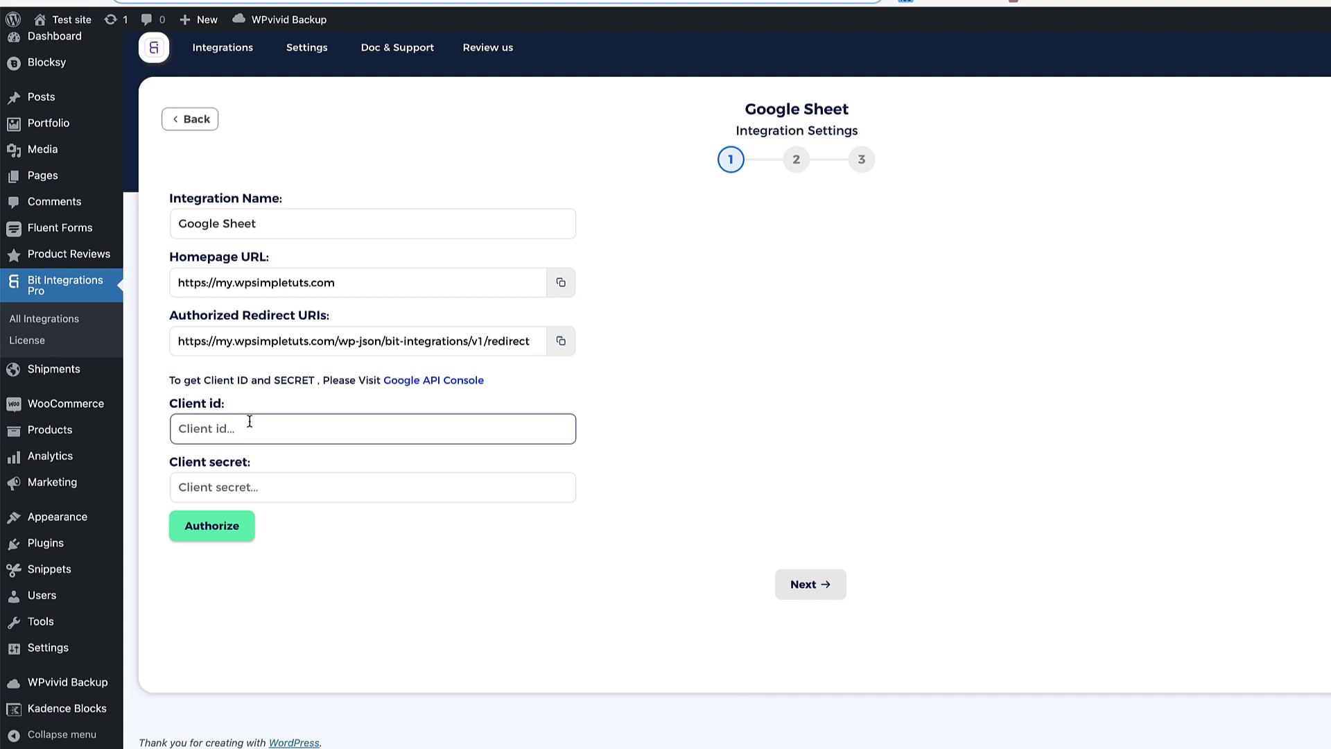
{"action": "left_click", "coordinate": [421, 384]}
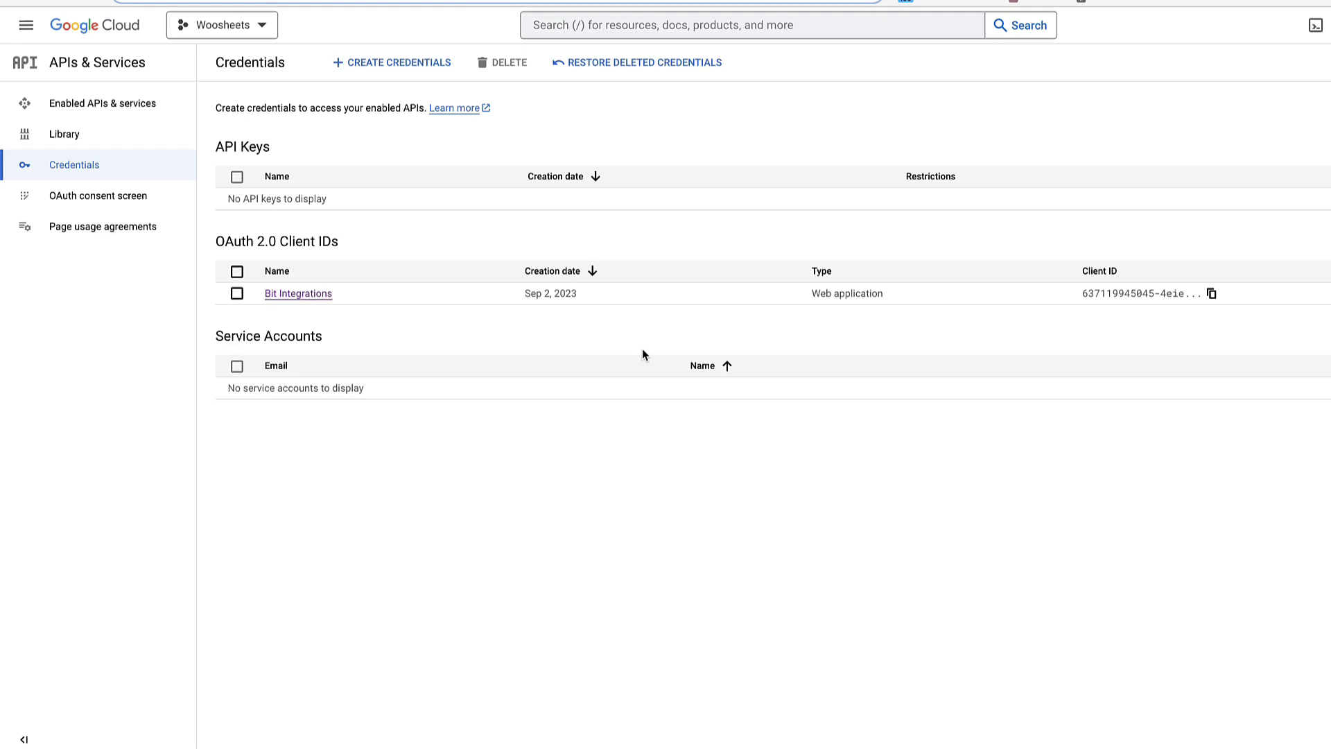
{"action": "left_click", "coordinate": [298, 293]}
{"action": "left_click_drag", "start_coordinate": [1206, 155], "coordinate": [970, 155]}
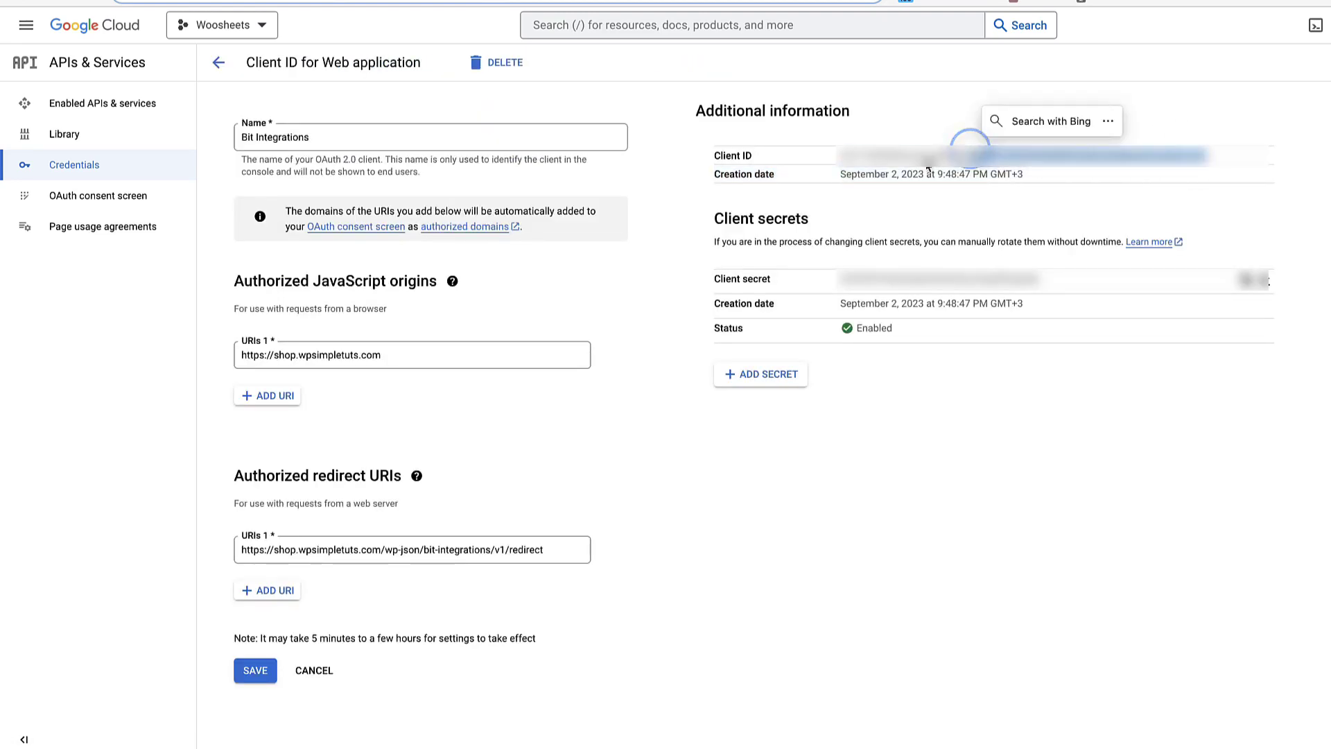
{"action": "left_click", "coordinate": [211, 425]}
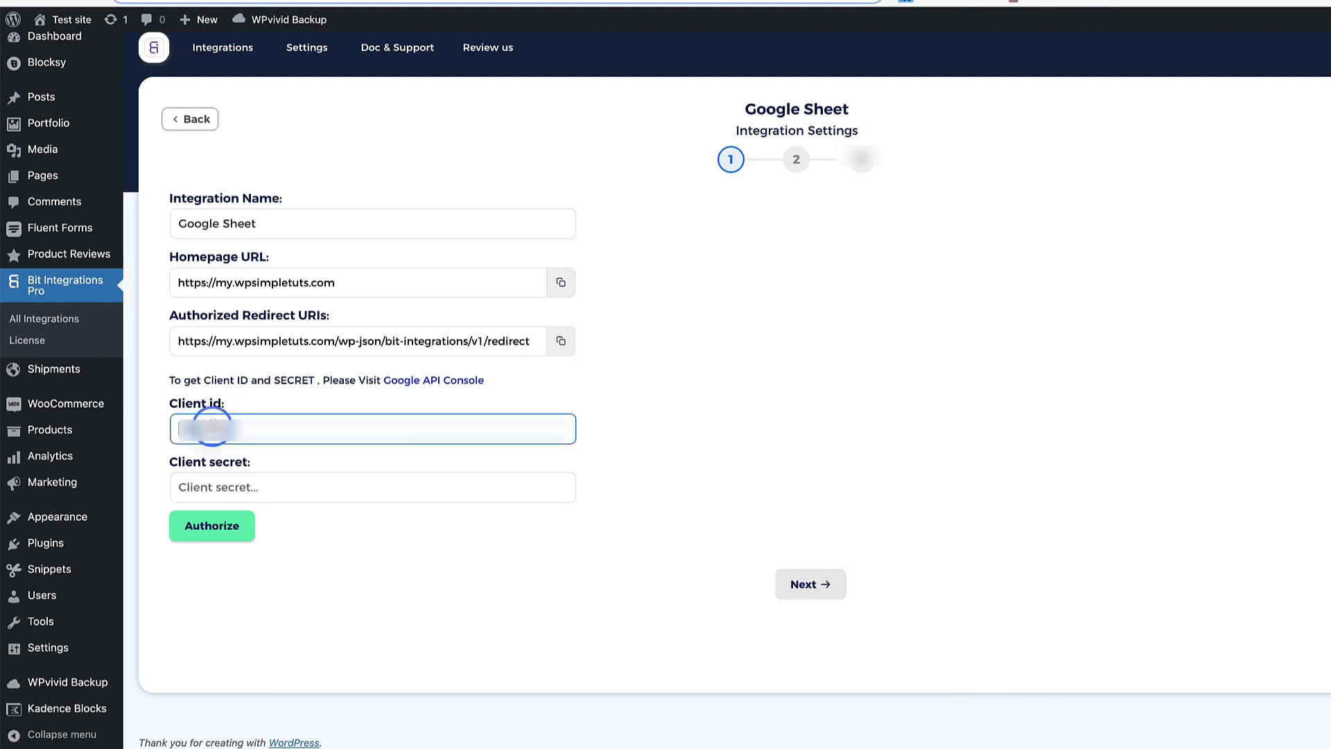
Paste the Google client ID and client secret, then start authorization
{"action": "key", "text": "ctrl+v"}
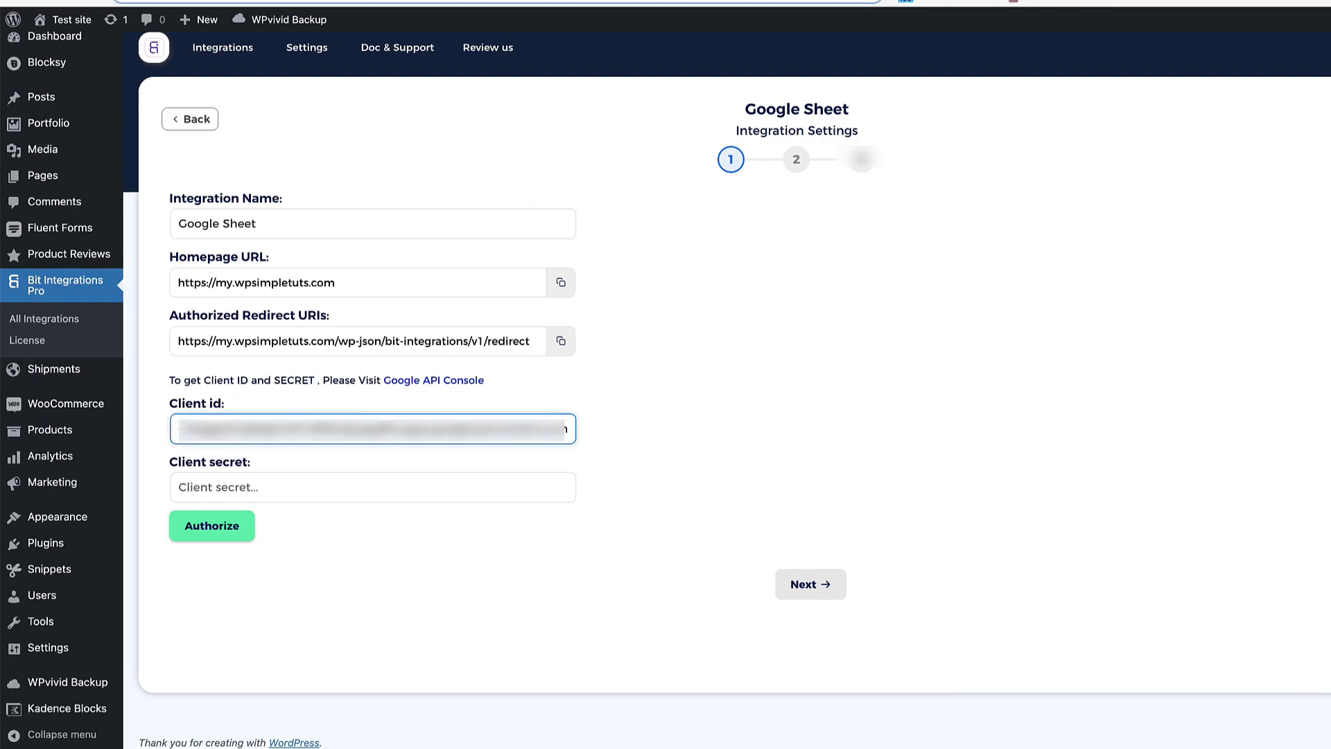
{"action": "left_click", "coordinate": [1248, 280]}
{"action": "left_click", "coordinate": [281, 484]}
{"action": "key", "text": "ctrl+v"}
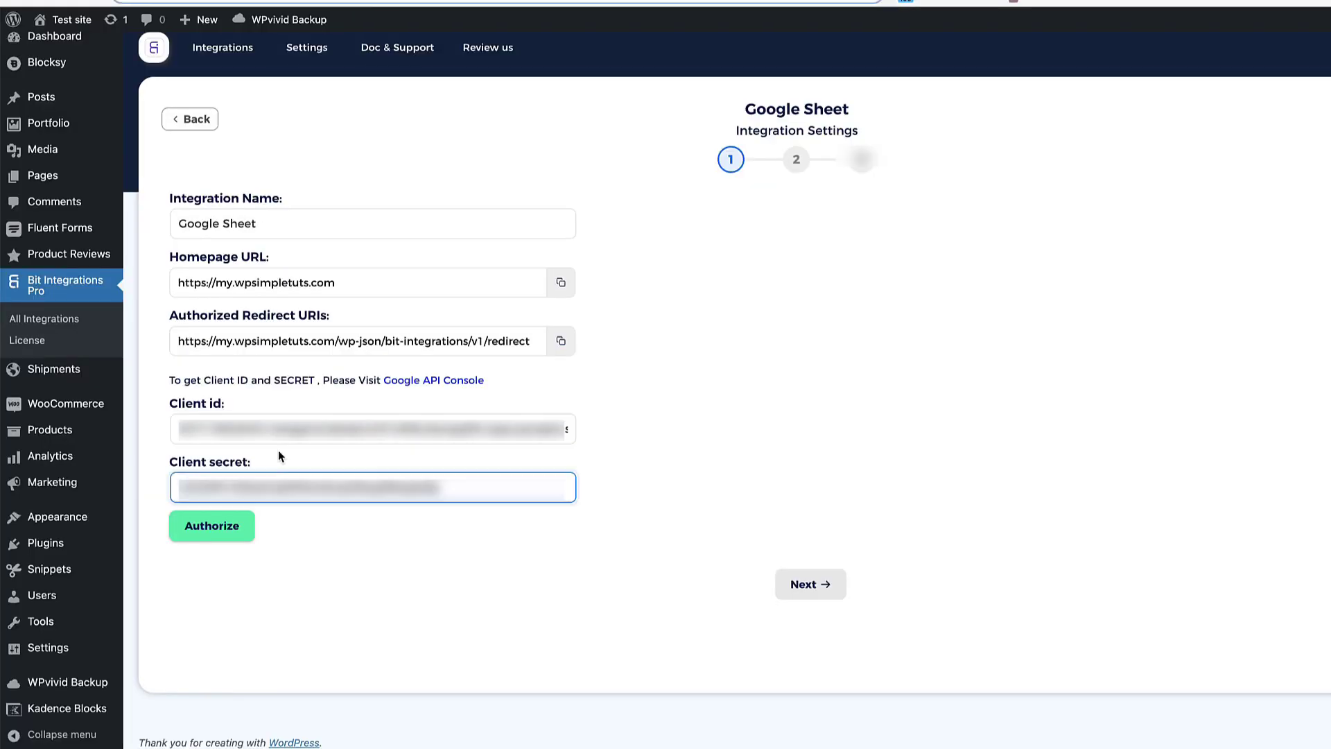
{"action": "left_click", "coordinate": [232, 525]}
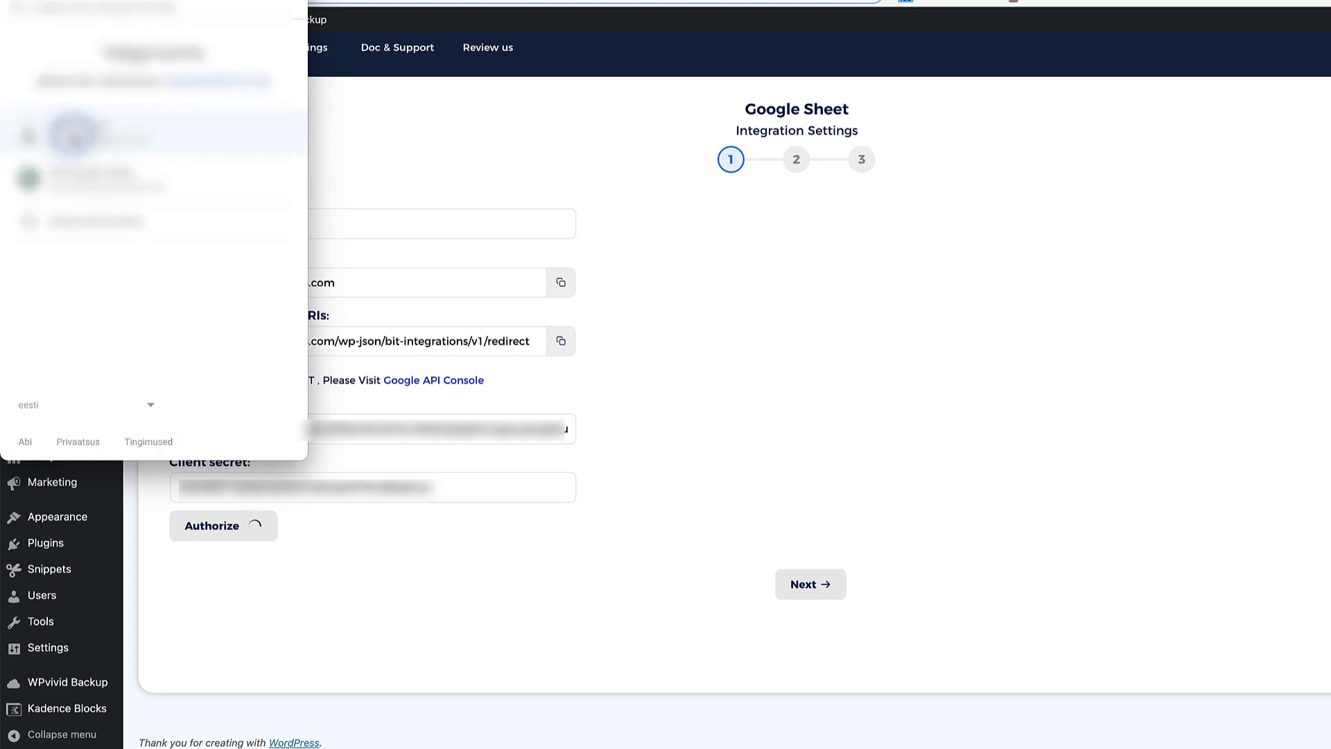
Grant access with the Google account past the unverified-app warning, then advance to step 2
{"action": "left_click", "coordinate": [70, 132]}
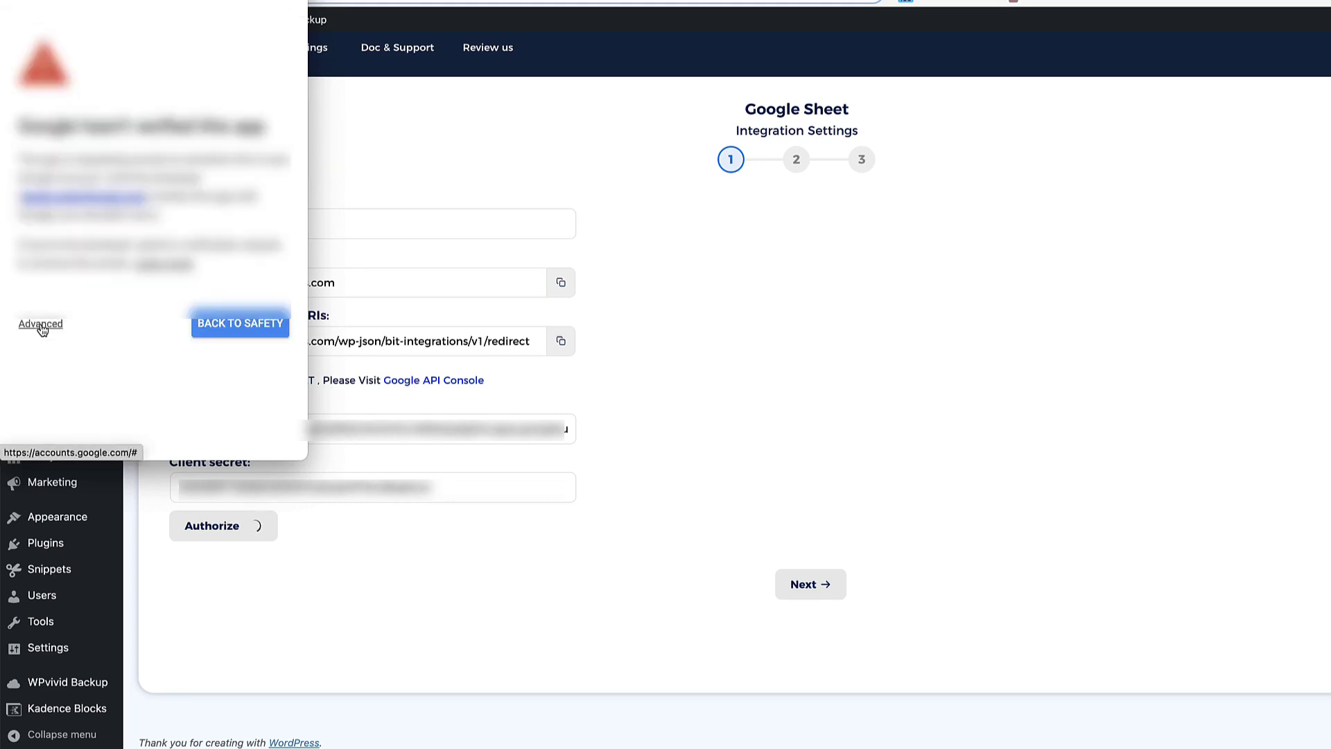
{"action": "left_click", "coordinate": [41, 324]}
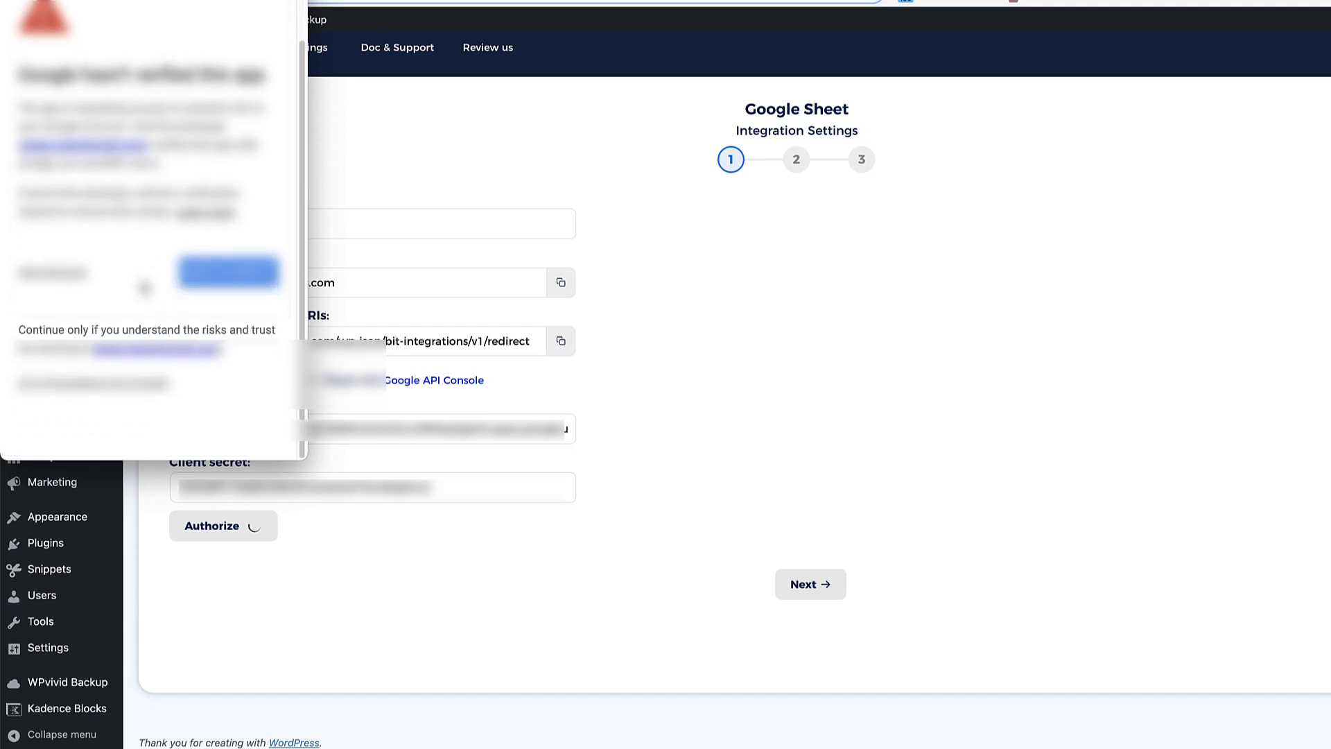
{"action": "left_click", "coordinate": [96, 385]}
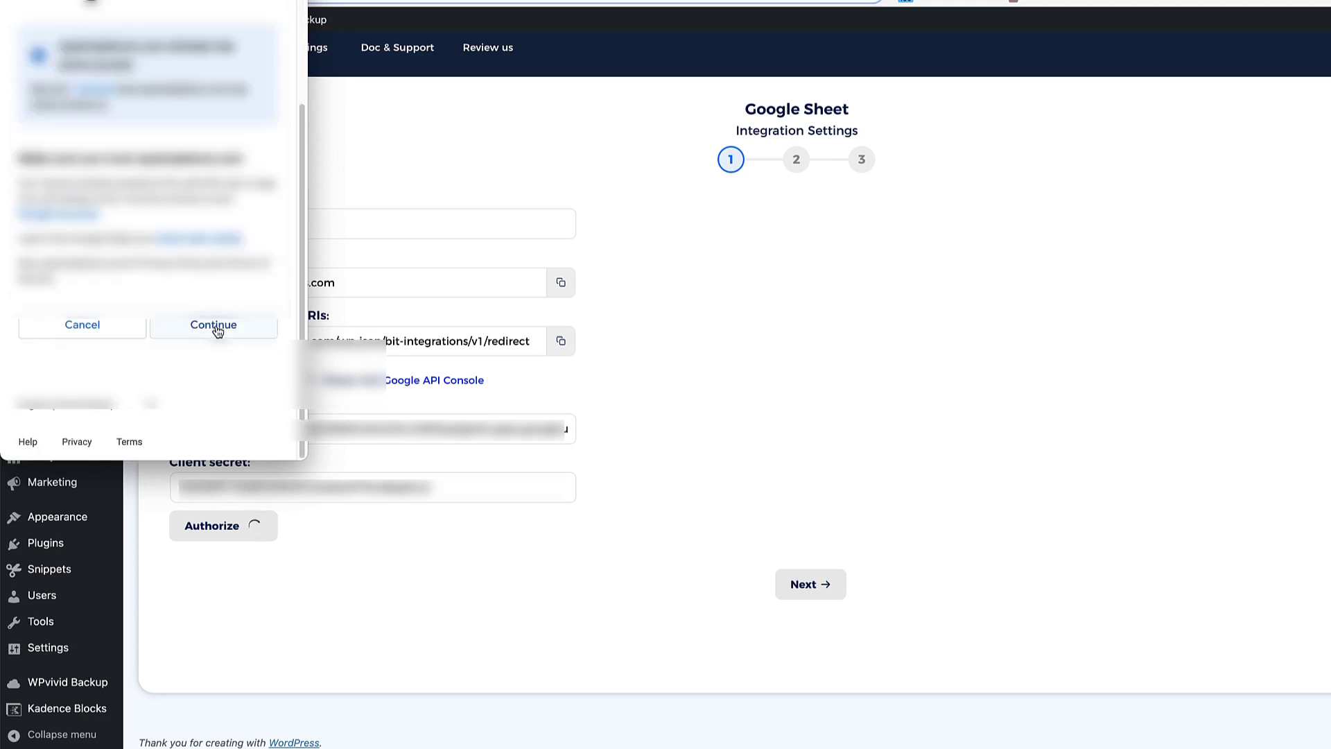
{"action": "left_click", "coordinate": [215, 328]}
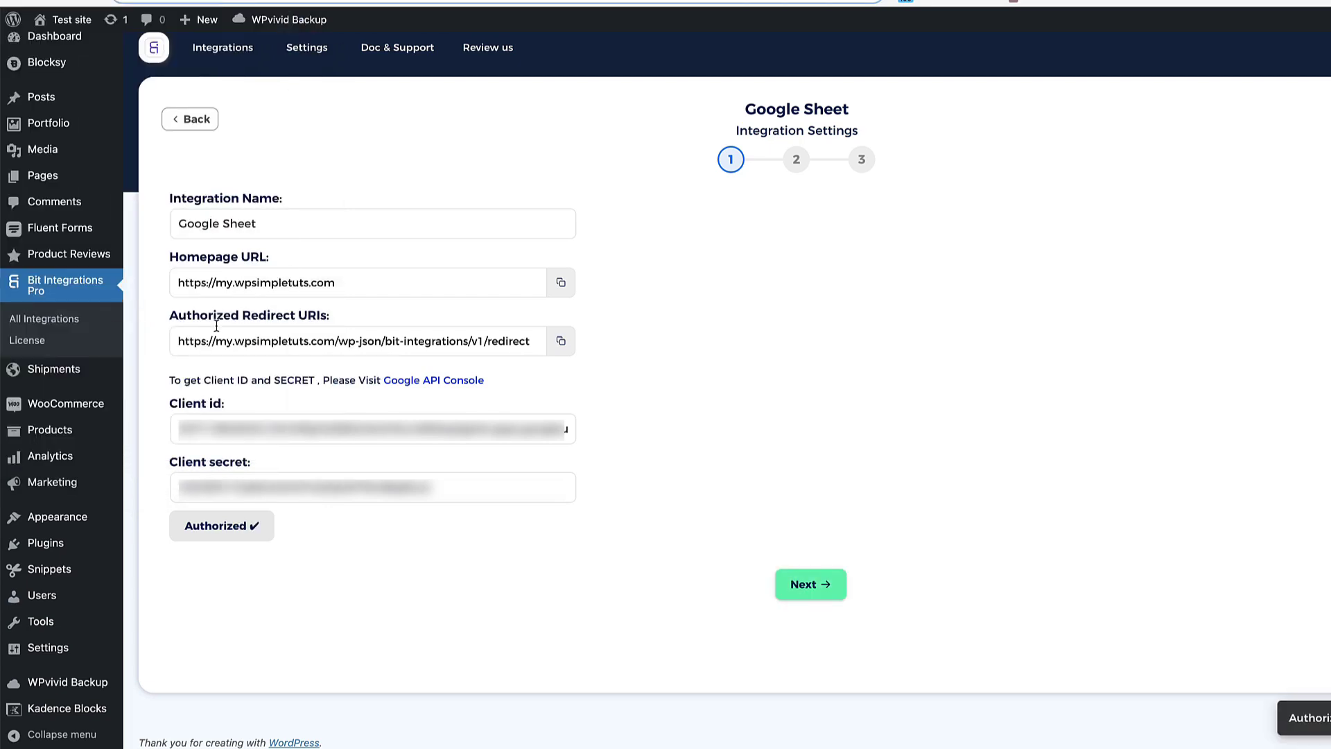
{"action": "left_click", "coordinate": [806, 588]}
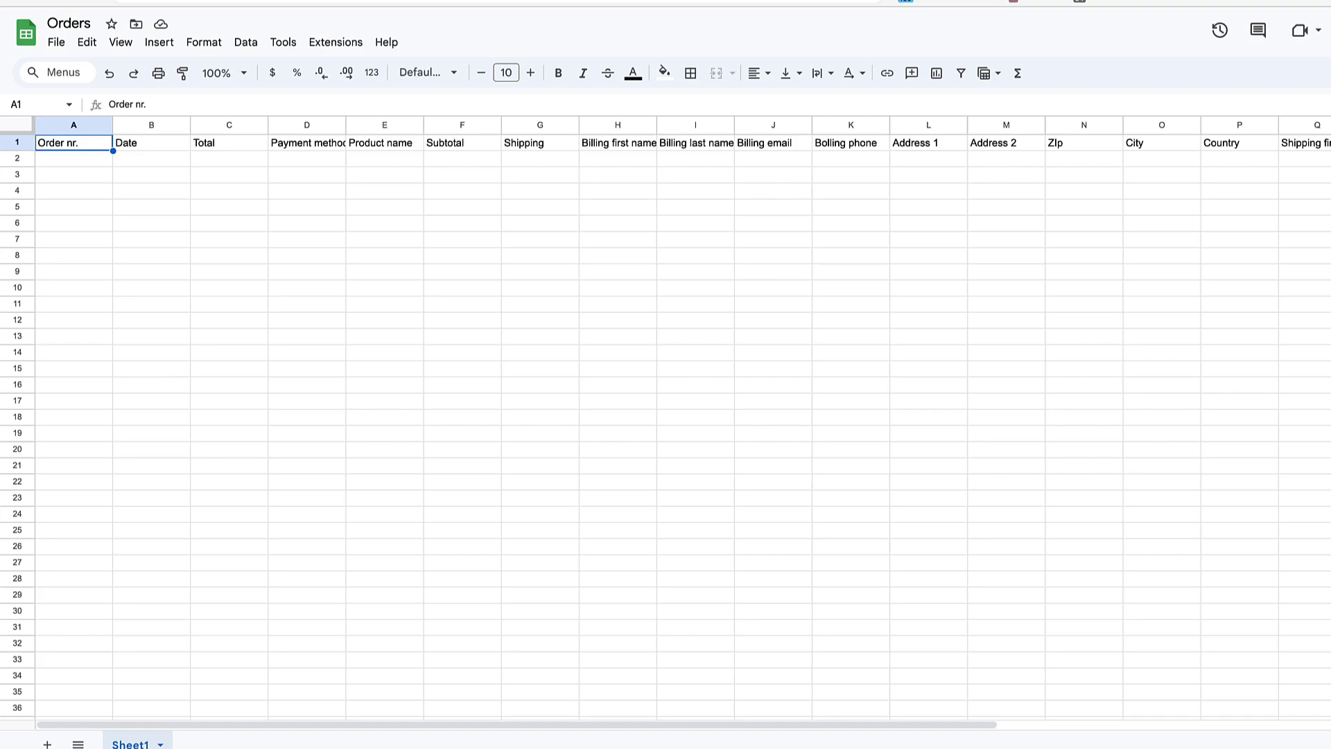
Return from the Orders sheet's header row to the Google Sheet integration settings
{"action": "key", "text": "ctrl+Tab"}
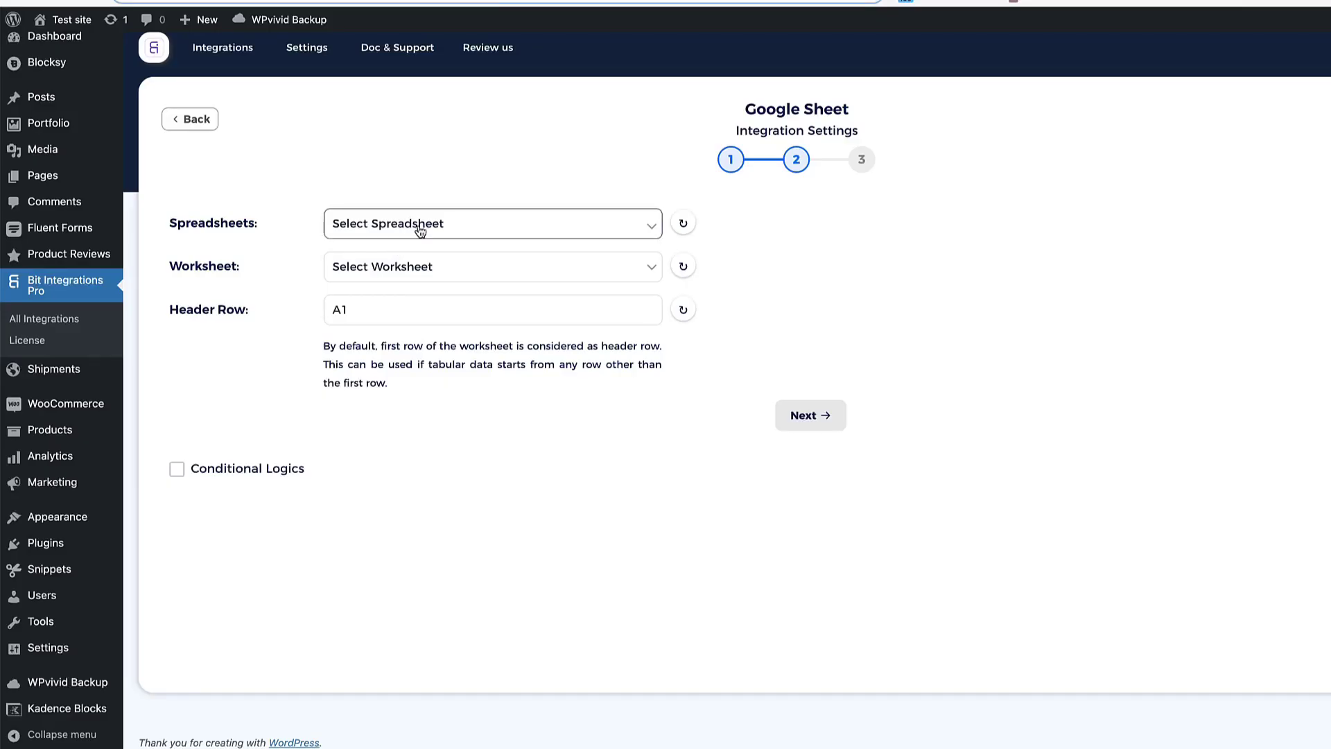
Refresh the spreadsheet list and select the Orders spreadsheet with its Sheet1 worksheet and header row 1
{"action": "left_click", "coordinate": [683, 224]}
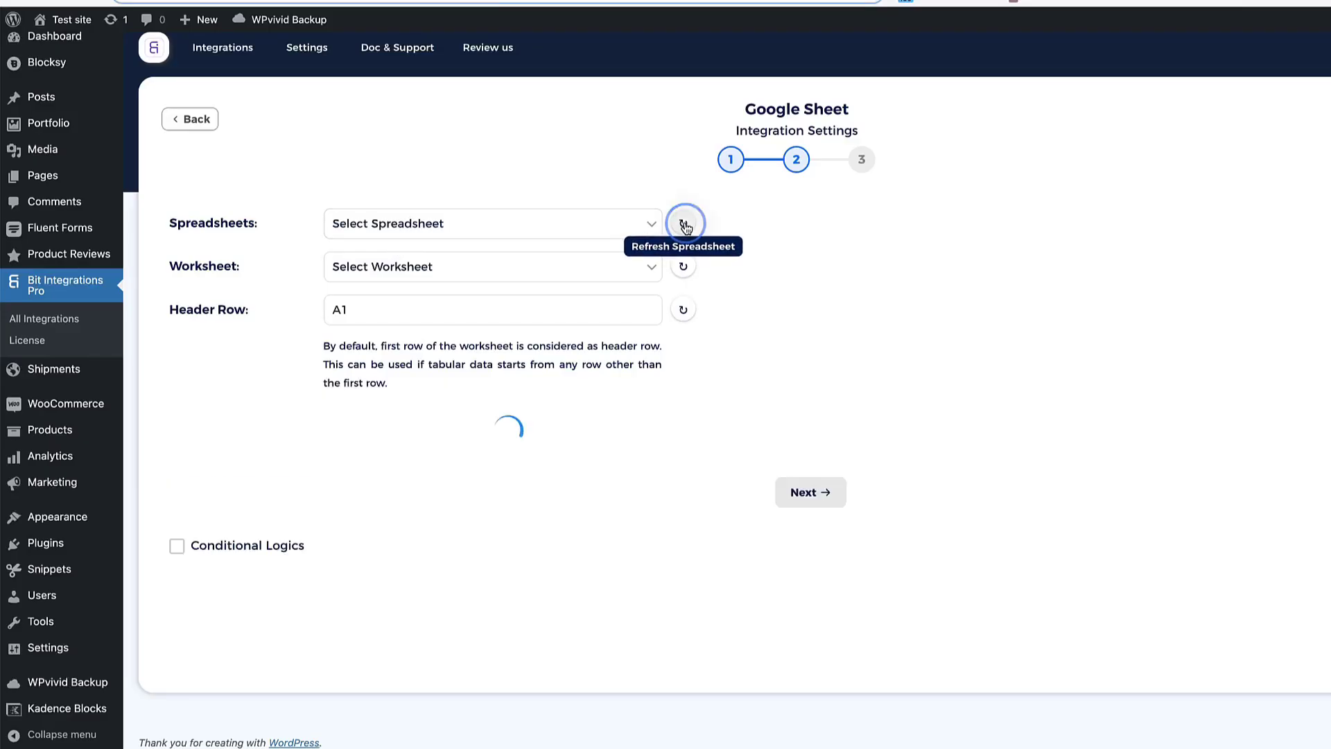
{"action": "left_click", "coordinate": [430, 224]}
{"action": "left_click", "coordinate": [384, 289]}
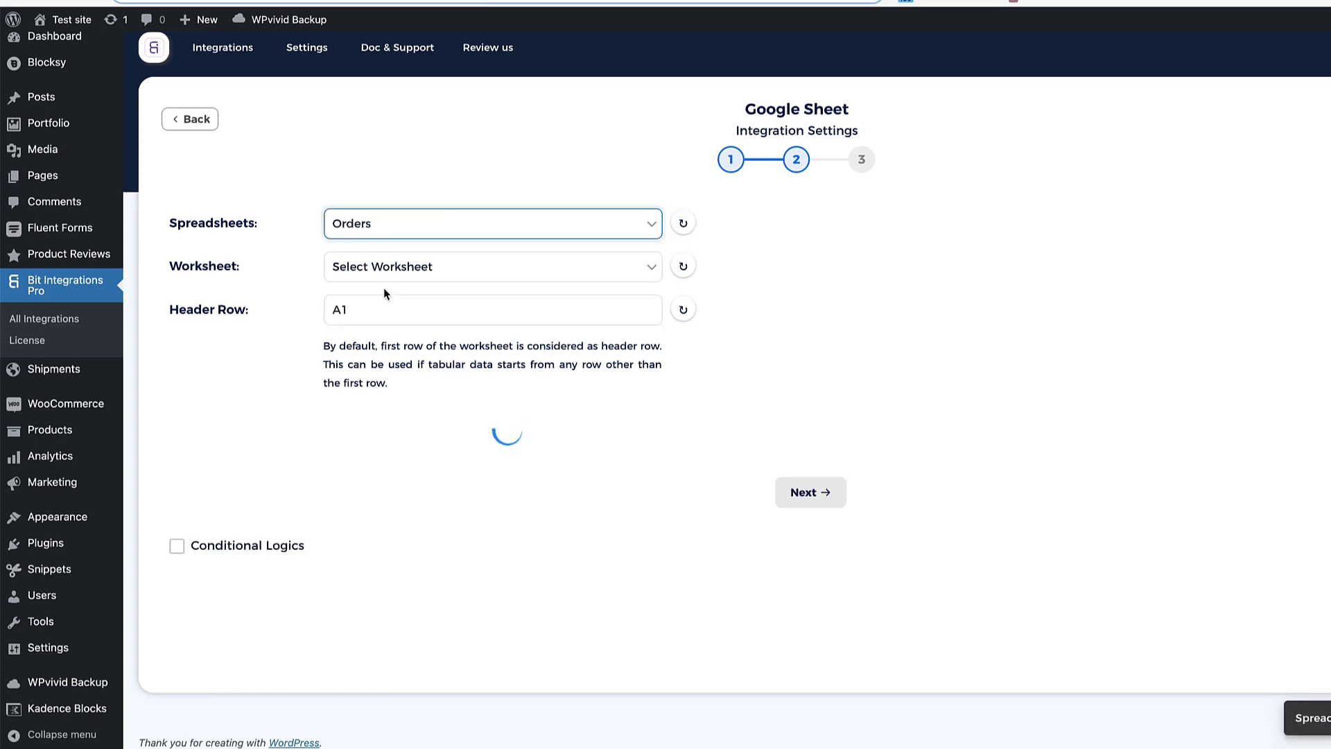
{"action": "left_click", "coordinate": [366, 269]}
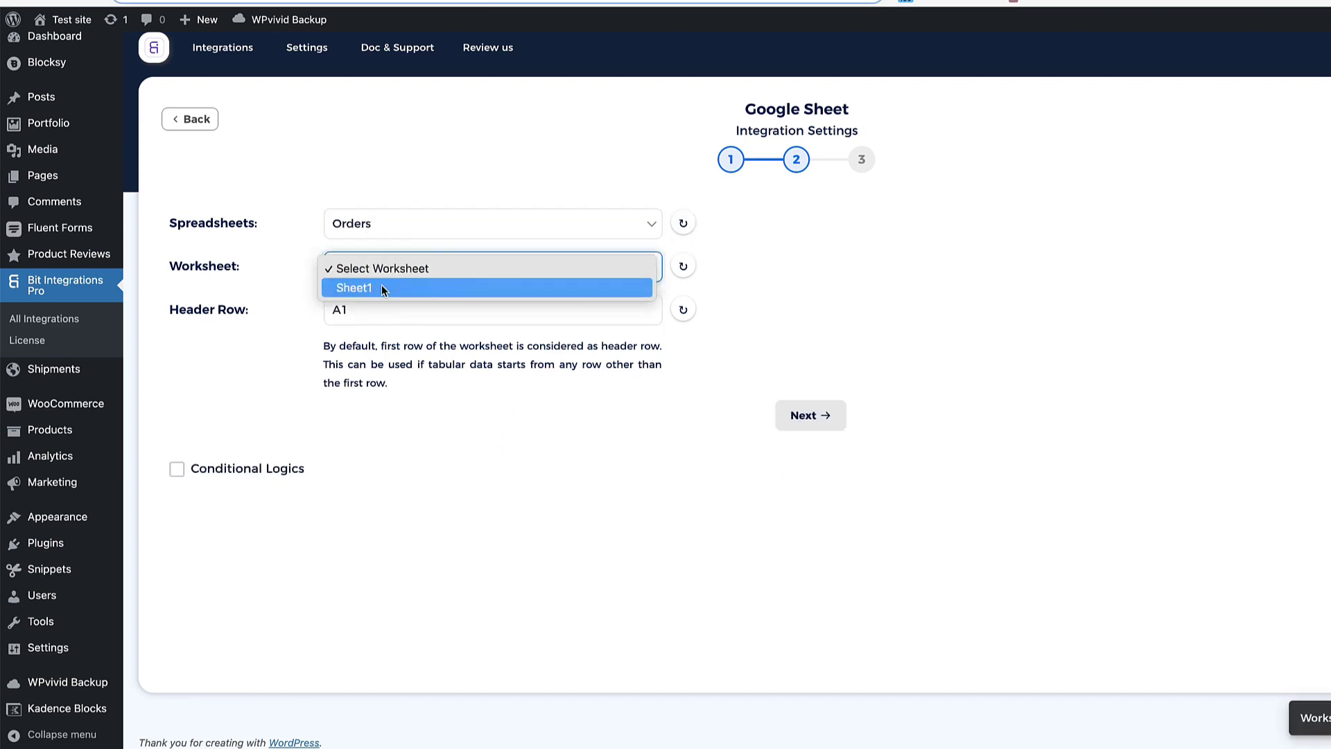
{"action": "left_click", "coordinate": [382, 285]}
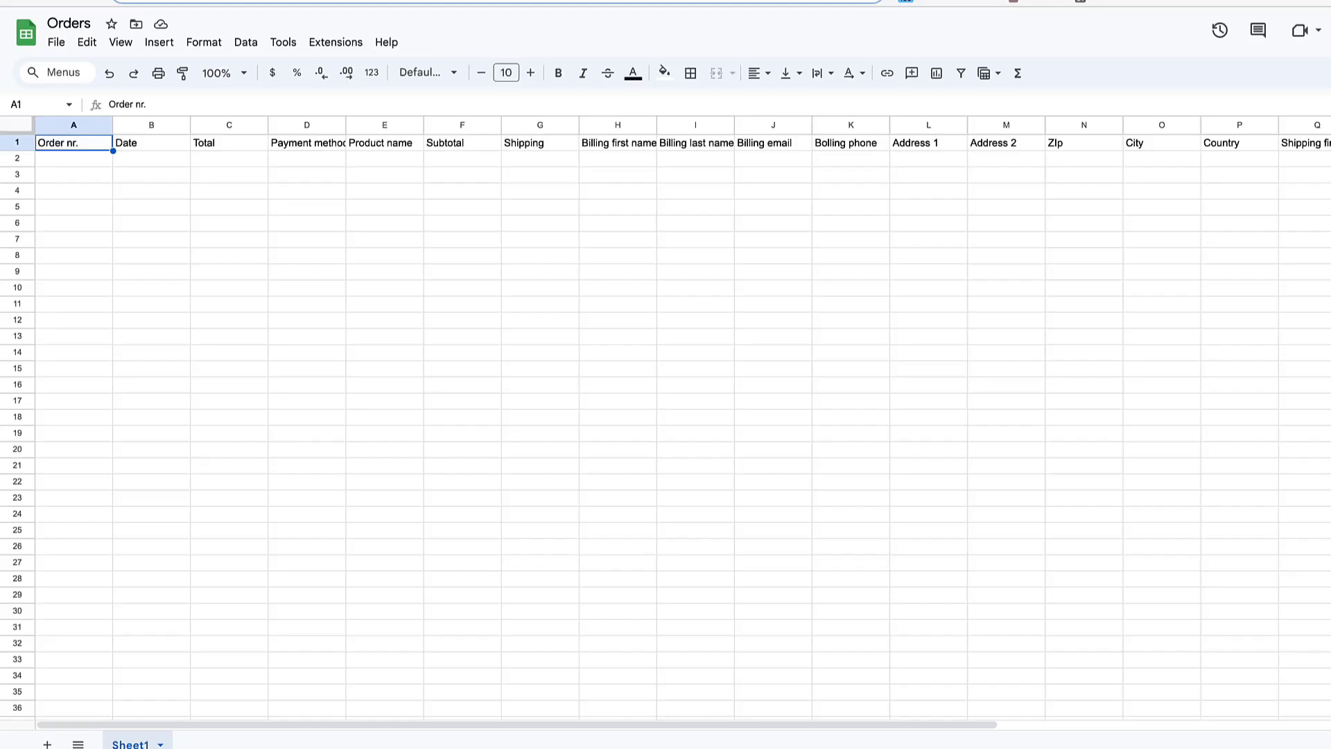
{"action": "left_click", "coordinate": [17, 144]}
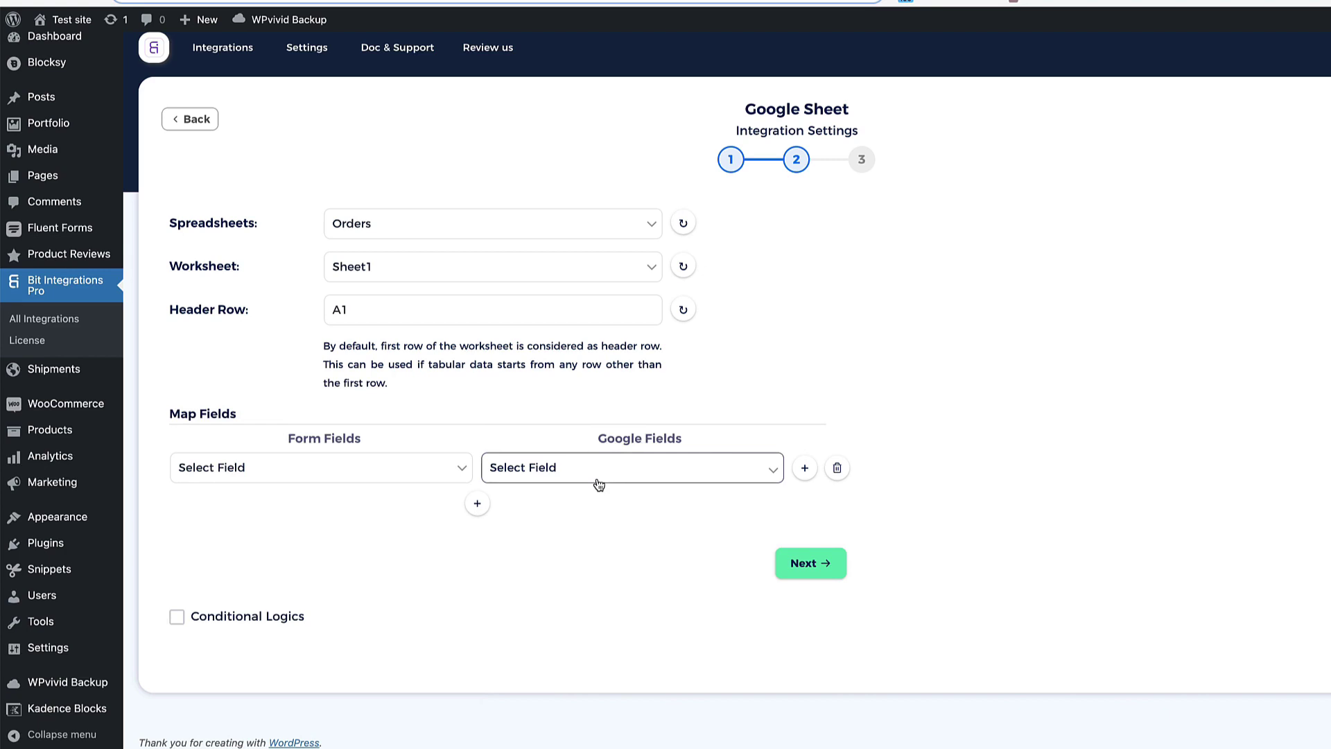
Map Order Id to the Order nr. column and Date completed to the Date column
{"action": "left_click", "coordinate": [600, 479]}
{"action": "left_click", "coordinate": [562, 488]}
{"action": "left_click", "coordinate": [305, 468]}
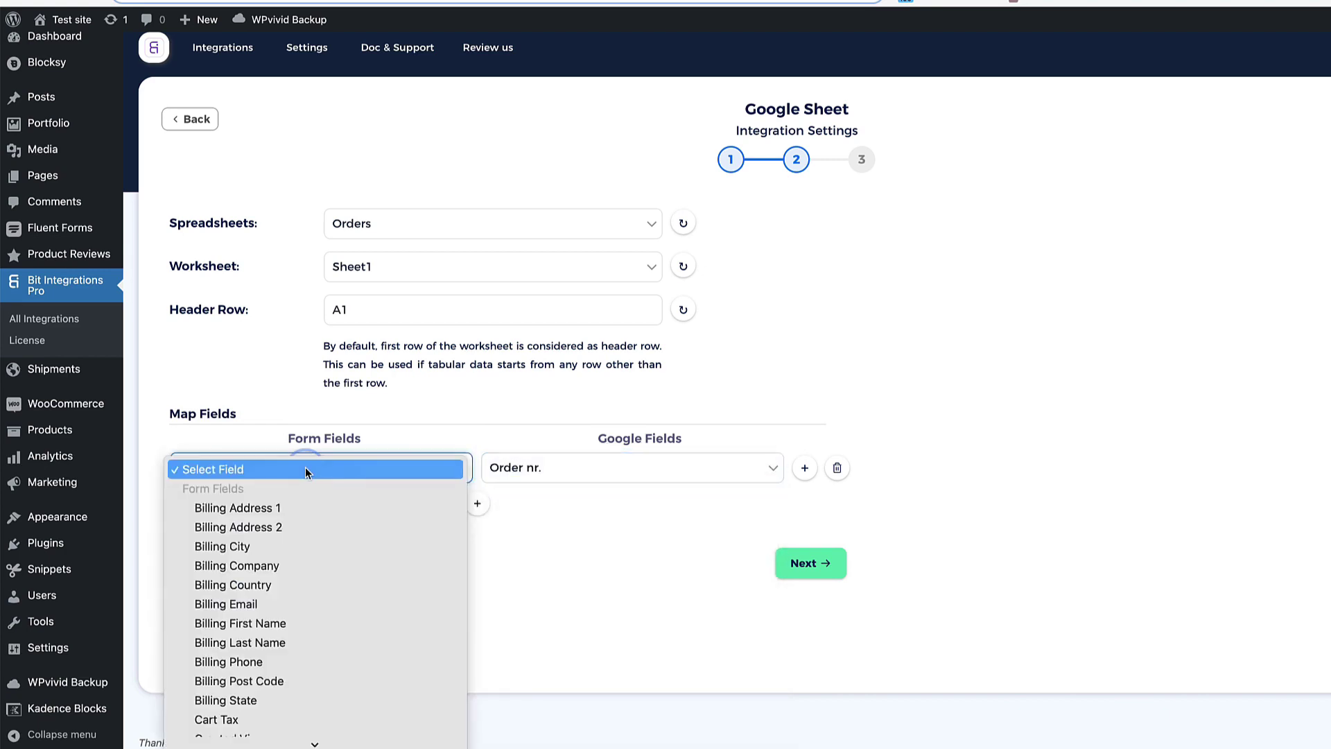
{"action": "scroll", "coordinate": [239, 646], "scroll_direction": "down", "scroll_amount": 5}
{"action": "left_click", "coordinate": [240, 645]}
{"action": "left_click", "coordinate": [477, 502]}
{"action": "left_click", "coordinate": [520, 506]}
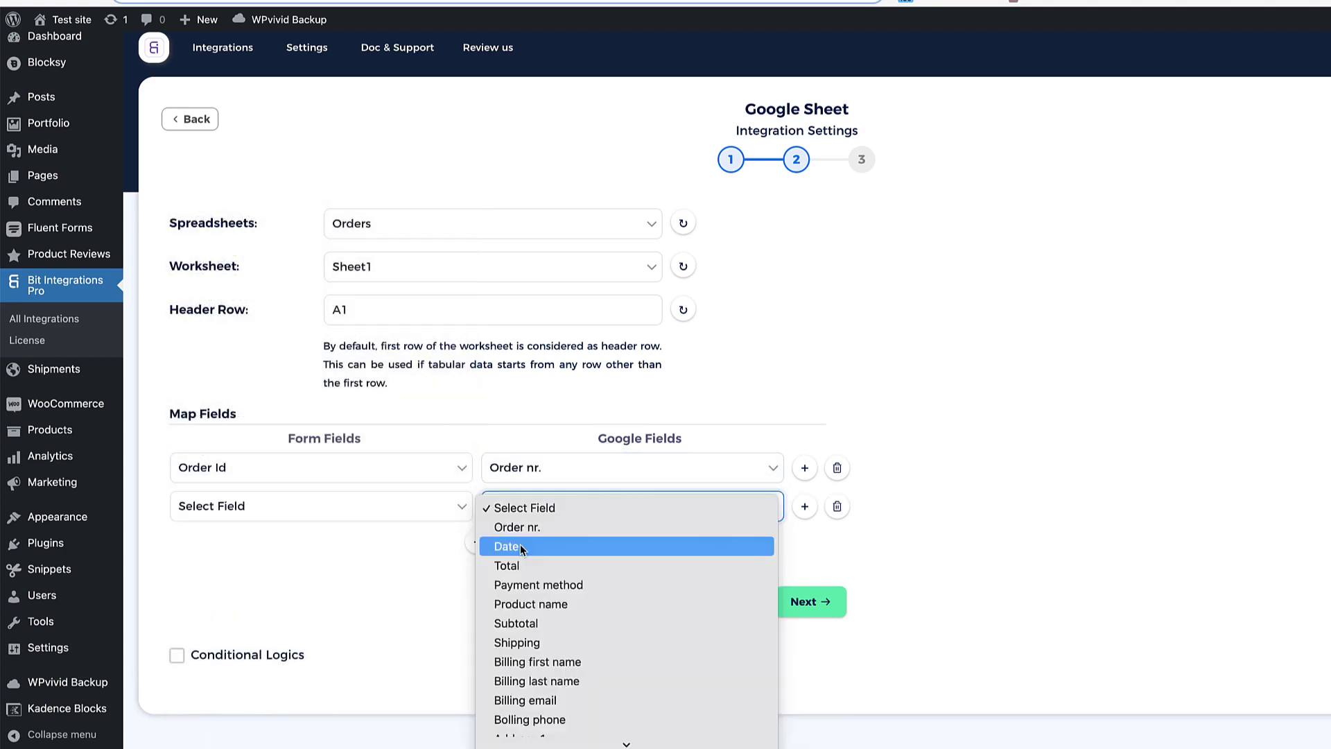
{"action": "left_click", "coordinate": [522, 549]}
{"action": "left_click", "coordinate": [295, 505]}
{"action": "scroll", "coordinate": [277, 624], "scroll_direction": "down", "scroll_amount": 3}
{"action": "left_click", "coordinate": [239, 645]}
Map the order Total to the Total column and Payment Method to the Payment method column
{"action": "left_click", "coordinate": [477, 543]}
{"action": "left_click", "coordinate": [624, 544]}
{"action": "left_click", "coordinate": [506, 598]}
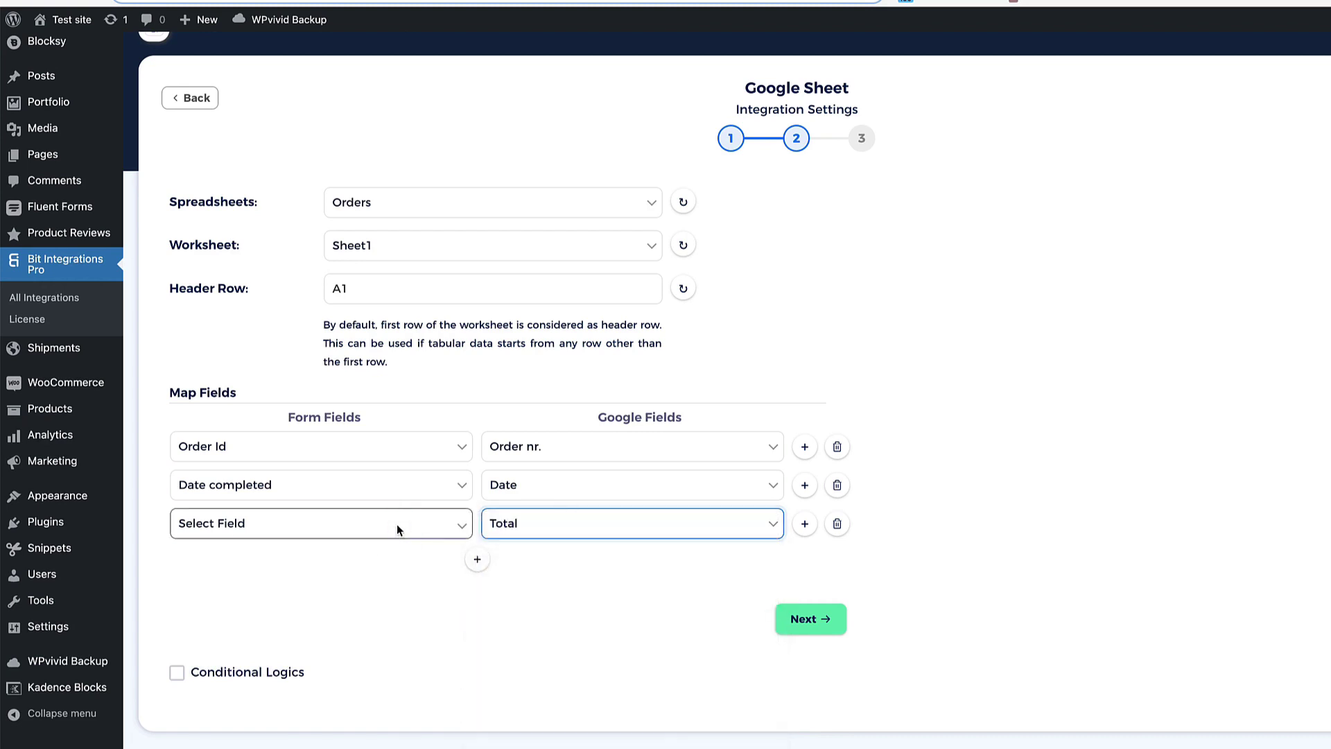
{"action": "left_click", "coordinate": [396, 525]}
{"action": "left_click", "coordinate": [278, 624]}
{"action": "left_click", "coordinate": [477, 559]}
{"action": "left_click", "coordinate": [537, 561]}
{"action": "left_click", "coordinate": [535, 562]}
{"action": "left_click", "coordinate": [342, 481]}
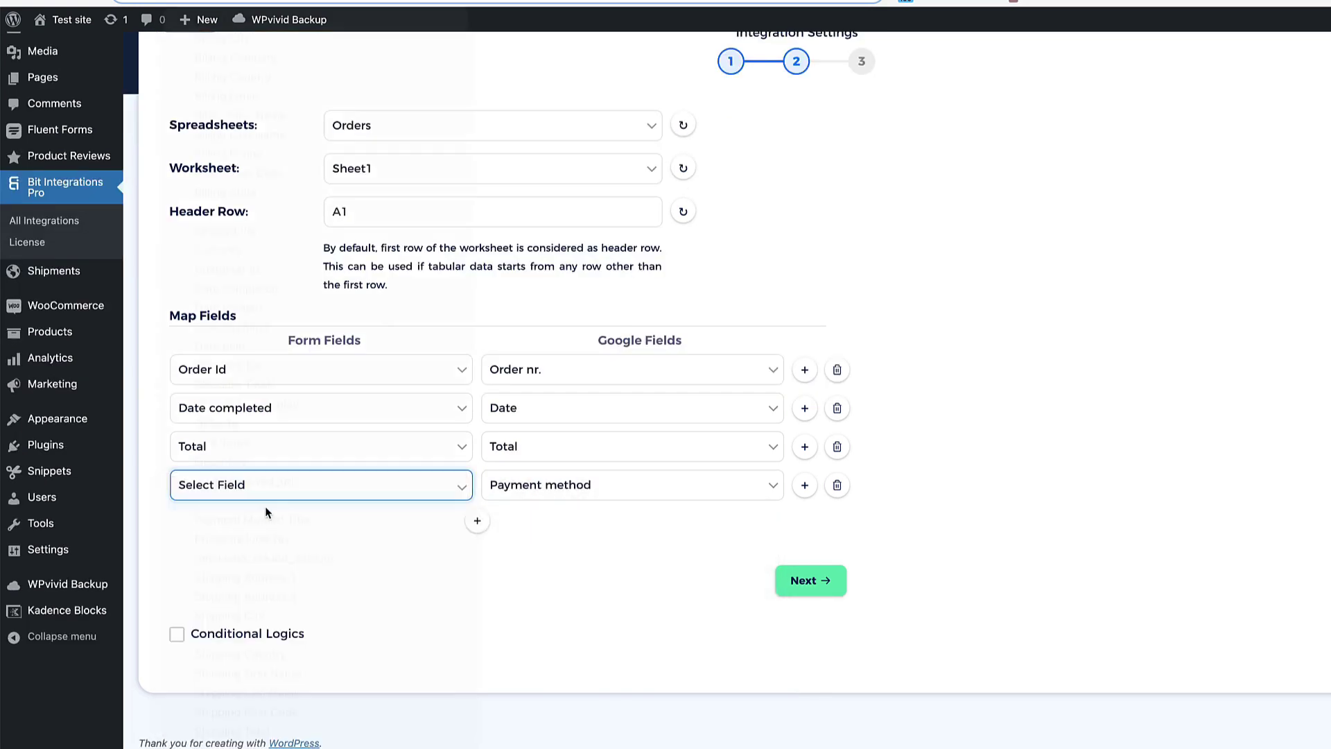
{"action": "left_click", "coordinate": [265, 508]}
Add a fifth mapping row, then finish and save the WooCommerce-to-Google Sheet integration
{"action": "left_click", "coordinate": [476, 521]}
{"action": "scroll", "coordinate": [650, 446], "scroll_direction": "down", "scroll_amount": 2}
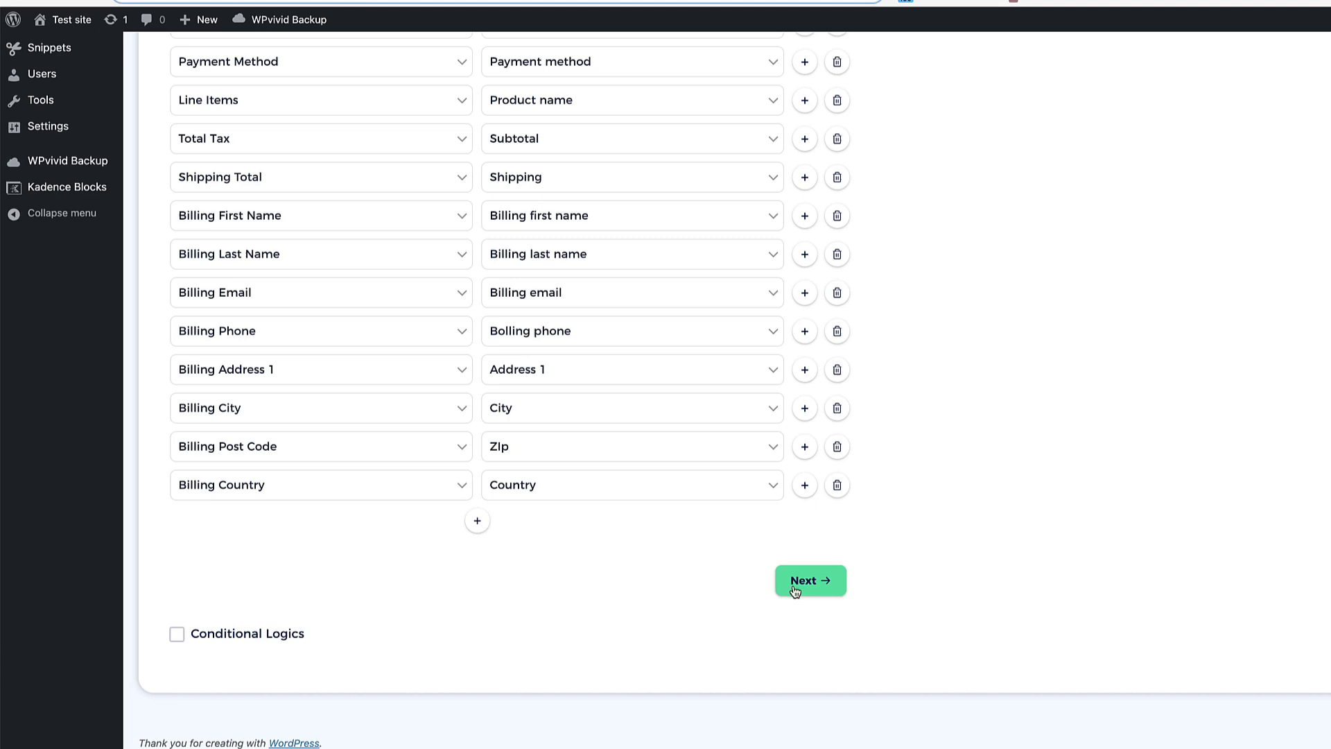
{"action": "left_click", "coordinate": [813, 582]}
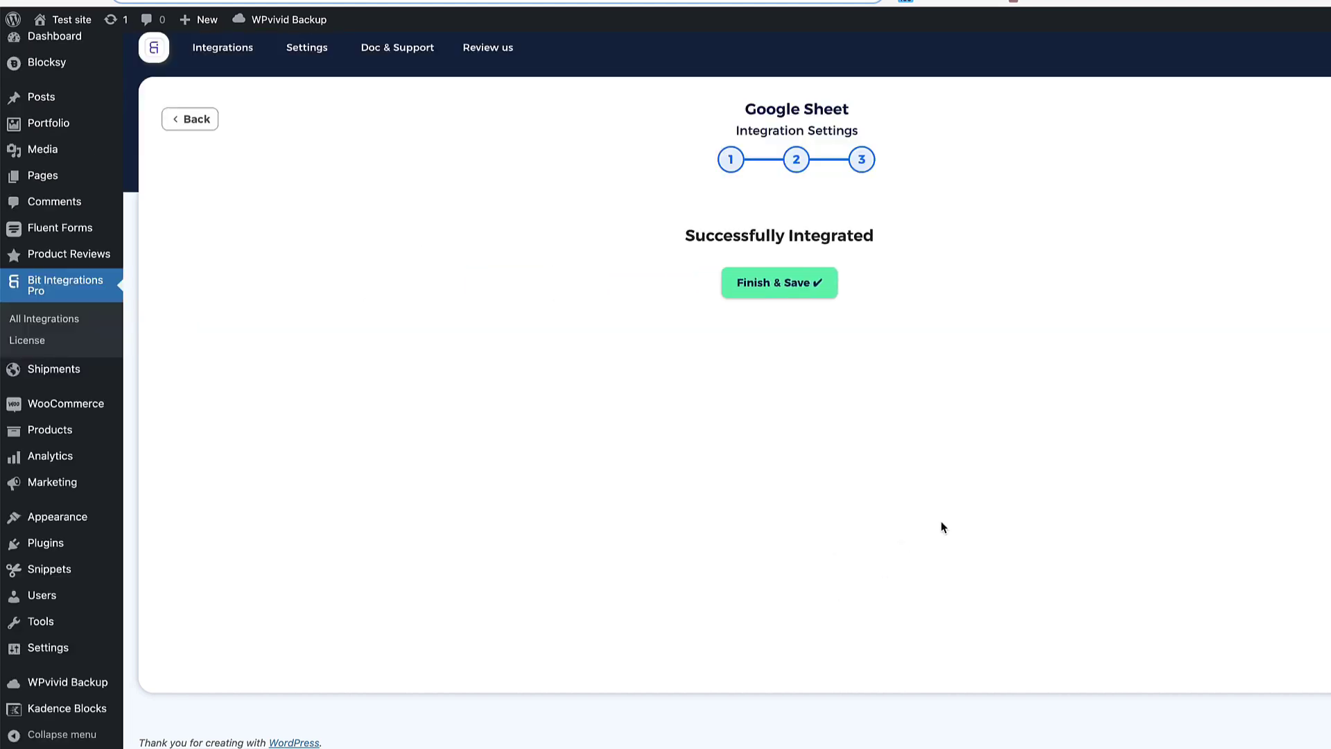
{"action": "left_click", "coordinate": [782, 283]}
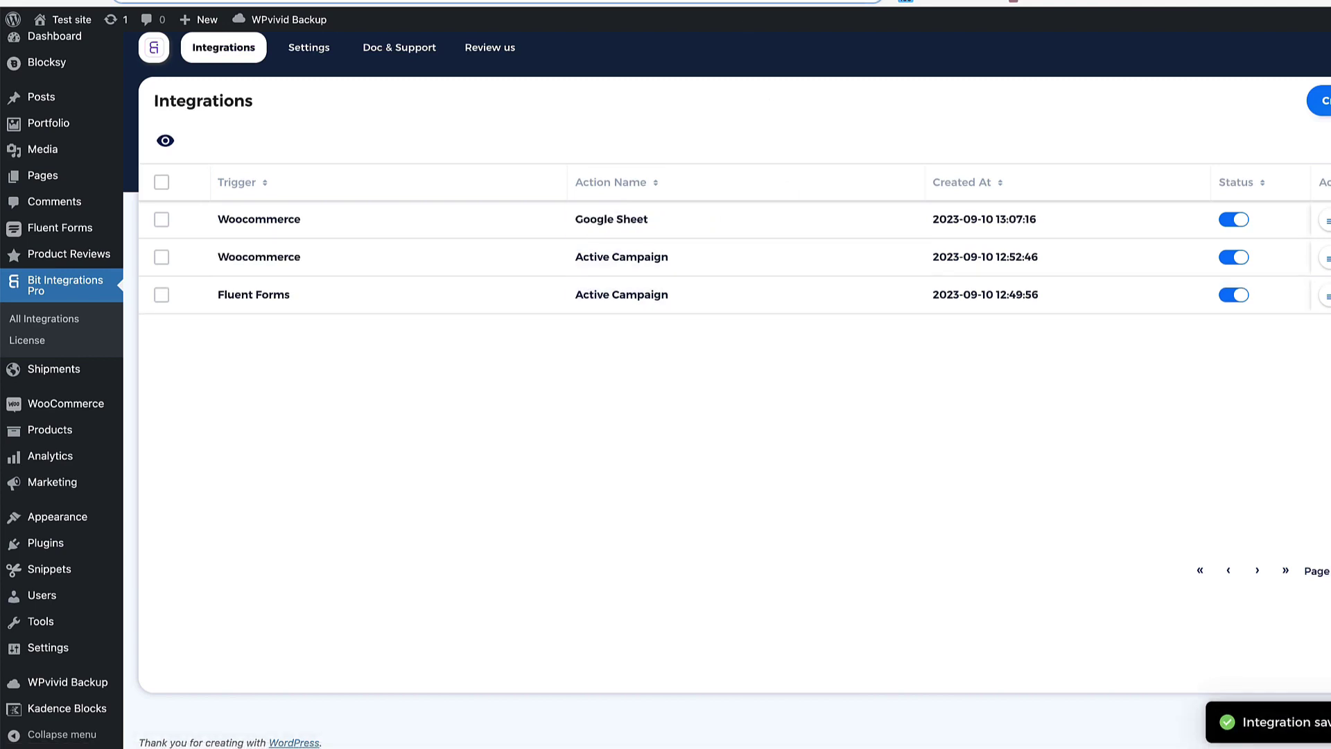
From the storefront, check out the Radius Hausen cart and place a 45.00€ test order
{"action": "left_click", "coordinate": [59, 21]}
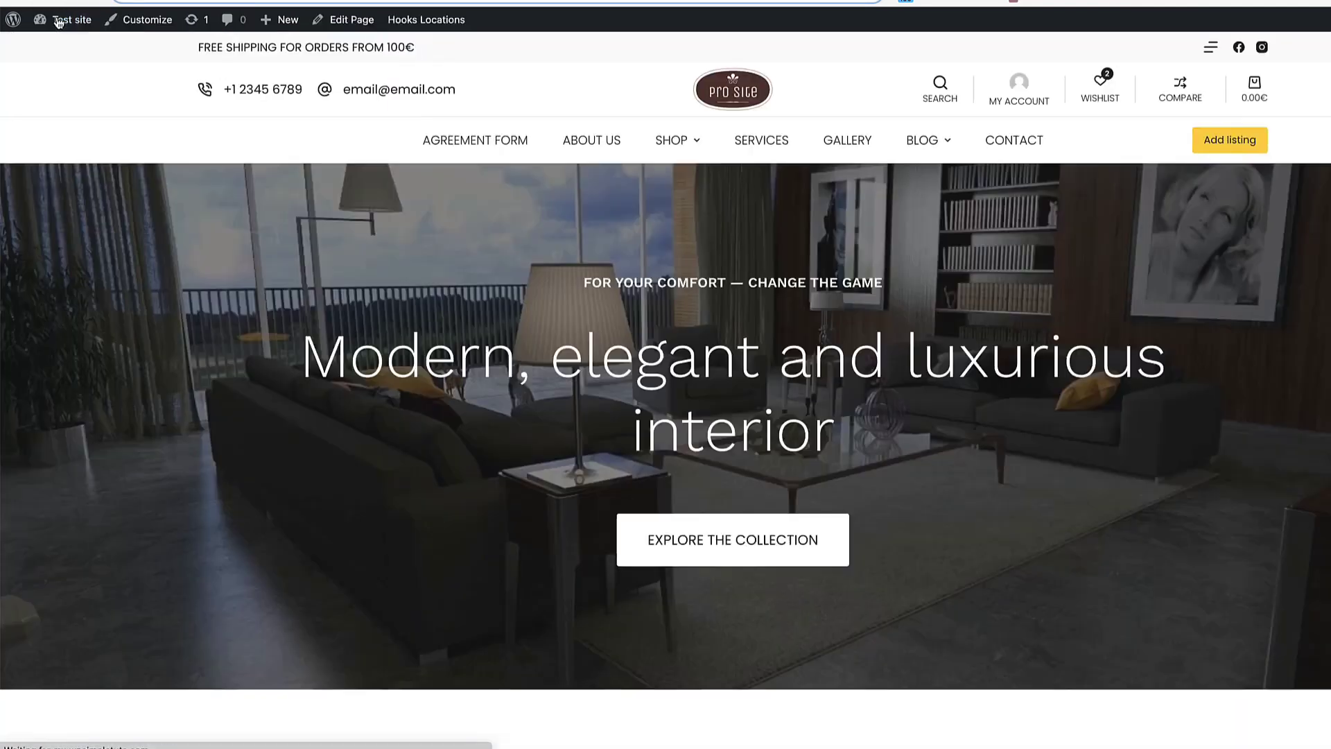
{"action": "mouse_move", "coordinate": [672, 139]}
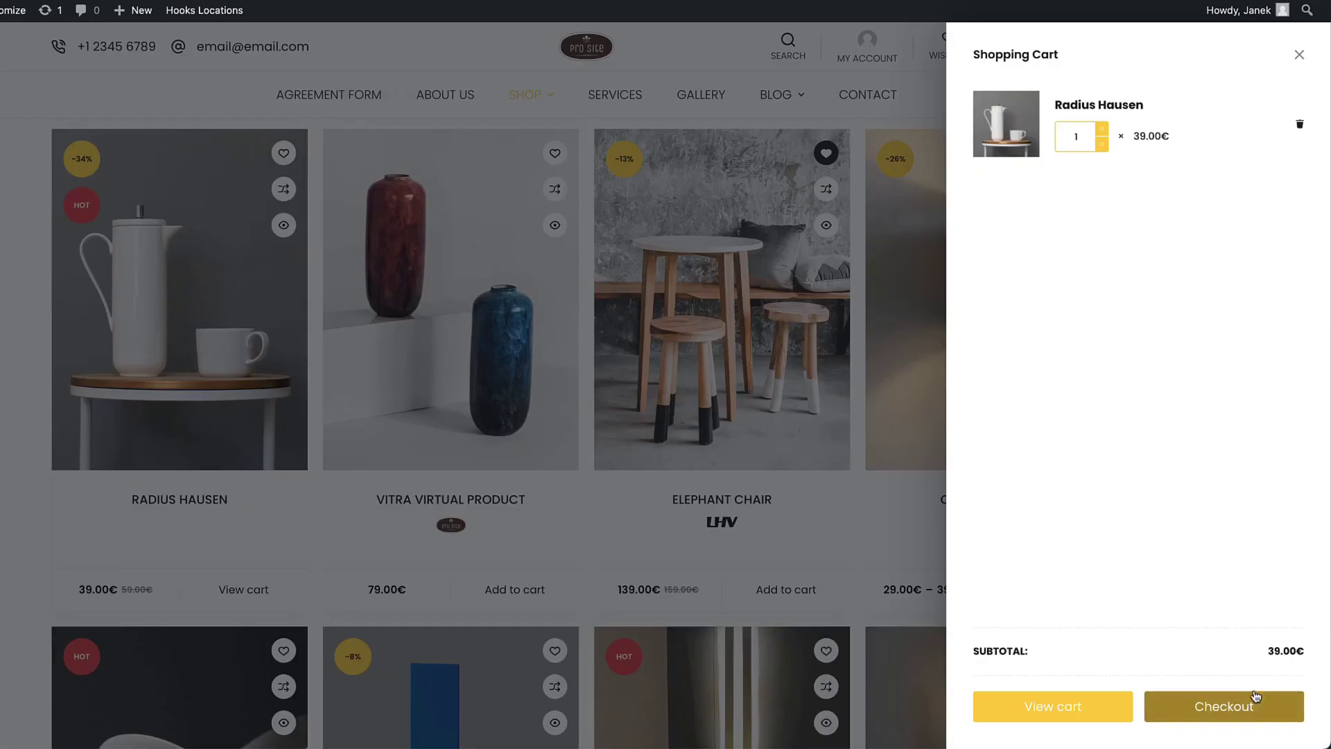
{"action": "left_click", "coordinate": [1186, 688]}
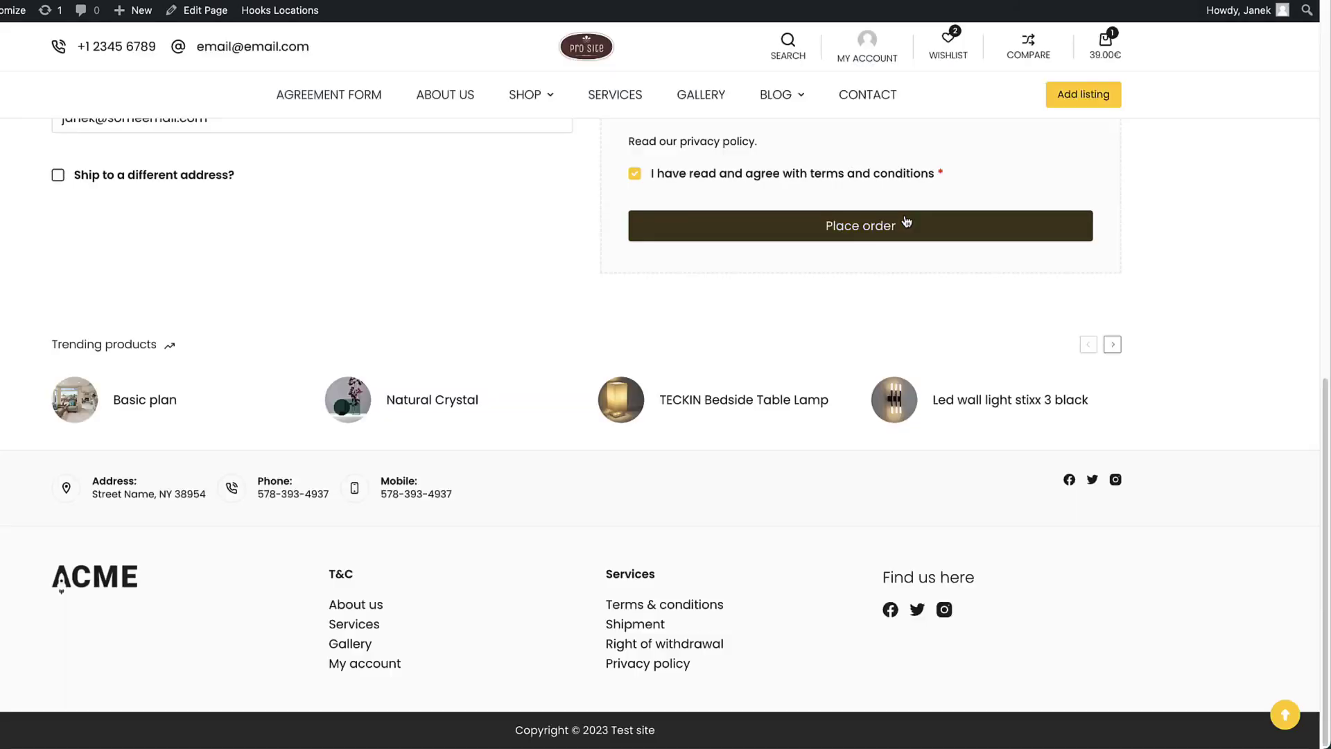
{"action": "left_click", "coordinate": [872, 227]}
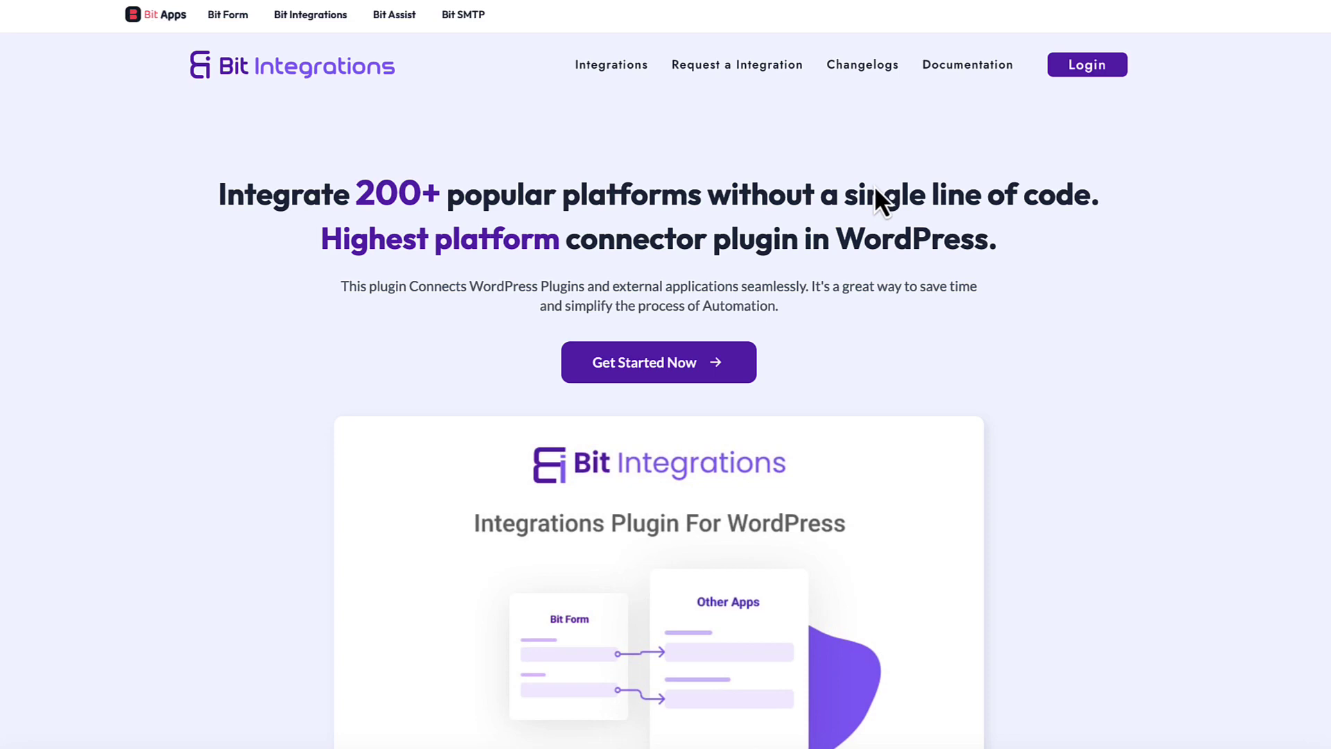
Scroll the homepage down to the Pricing plans: Free $00, Basic $19.00 and Agency $99.00
{"action": "scroll", "coordinate": [1213, 324], "scroll_direction": "down", "scroll_amount": 10}
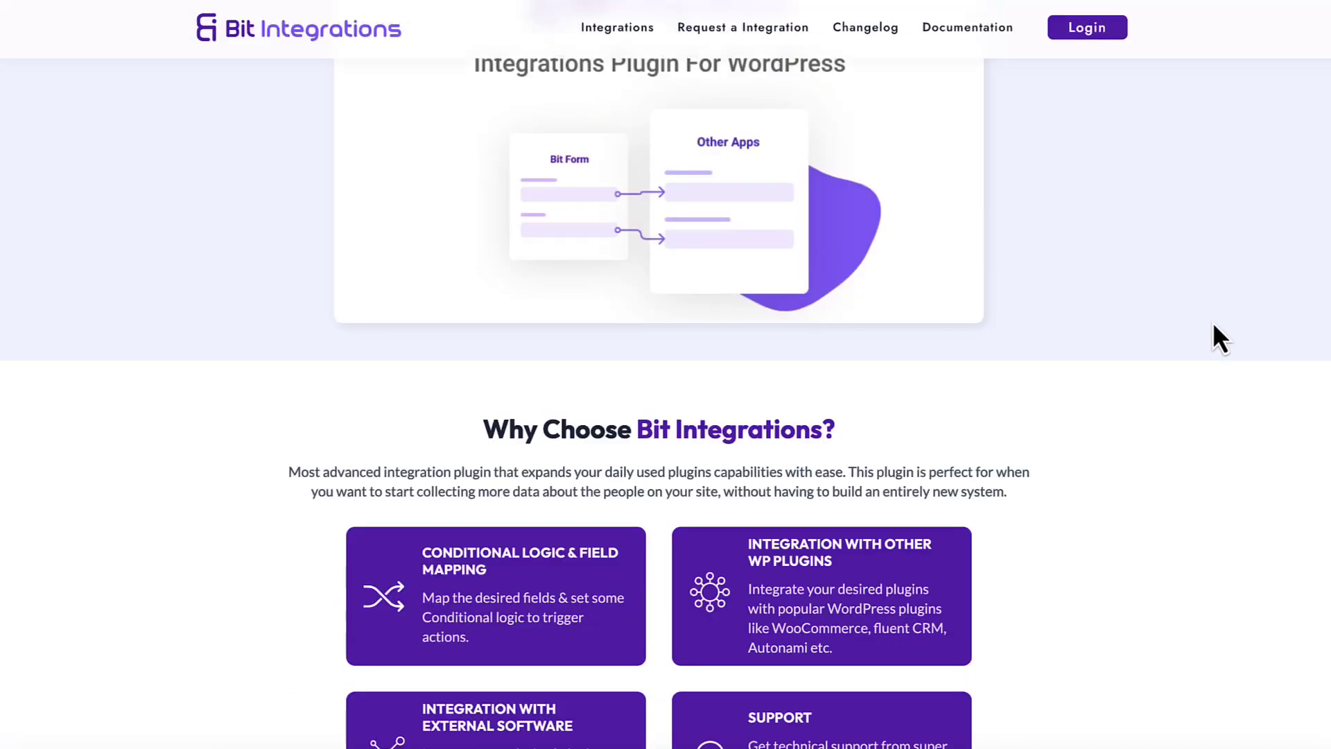
{"action": "scroll", "coordinate": [1213, 323], "scroll_direction": "down", "scroll_amount": 8}
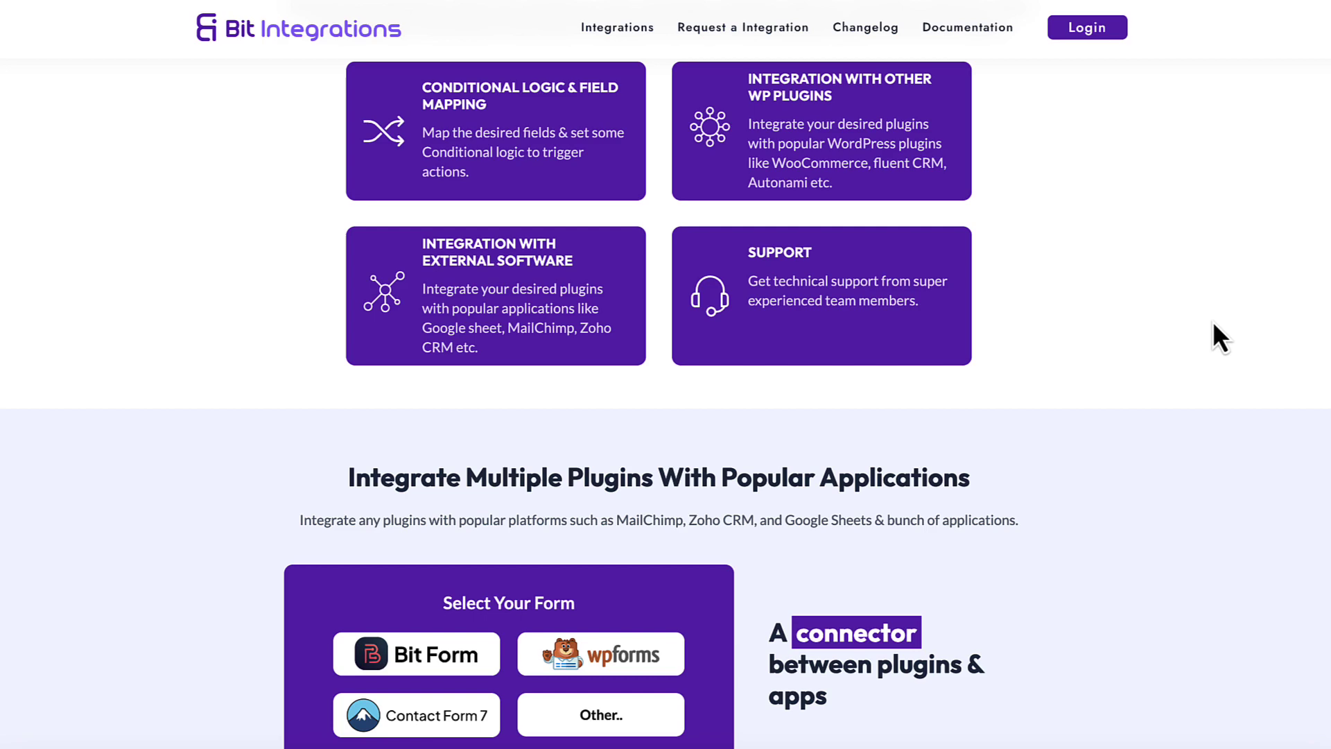
{"action": "scroll", "coordinate": [1220, 337], "scroll_direction": "down", "scroll_amount": 7}
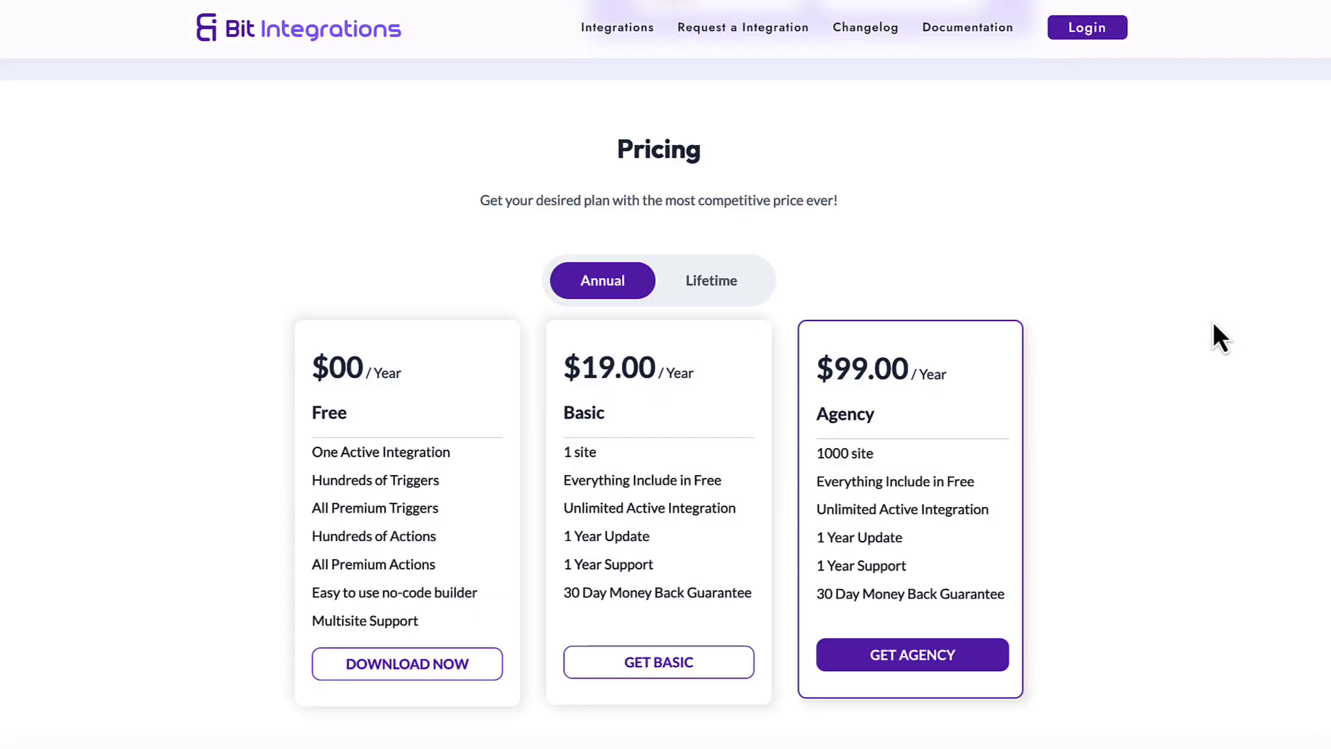
{"action": "scroll", "coordinate": [1212, 322], "scroll_direction": "down", "scroll_amount": 1}
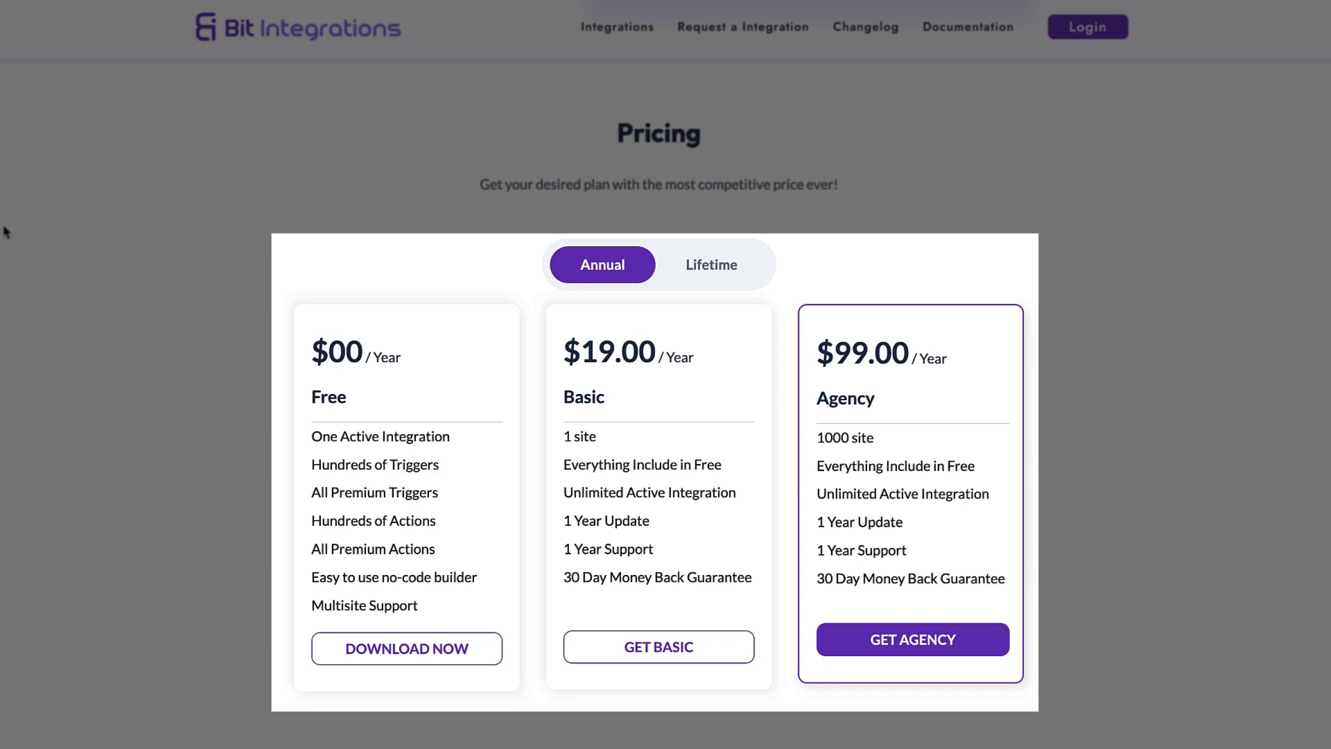
{"action": "left_click", "coordinate": [711, 264]}
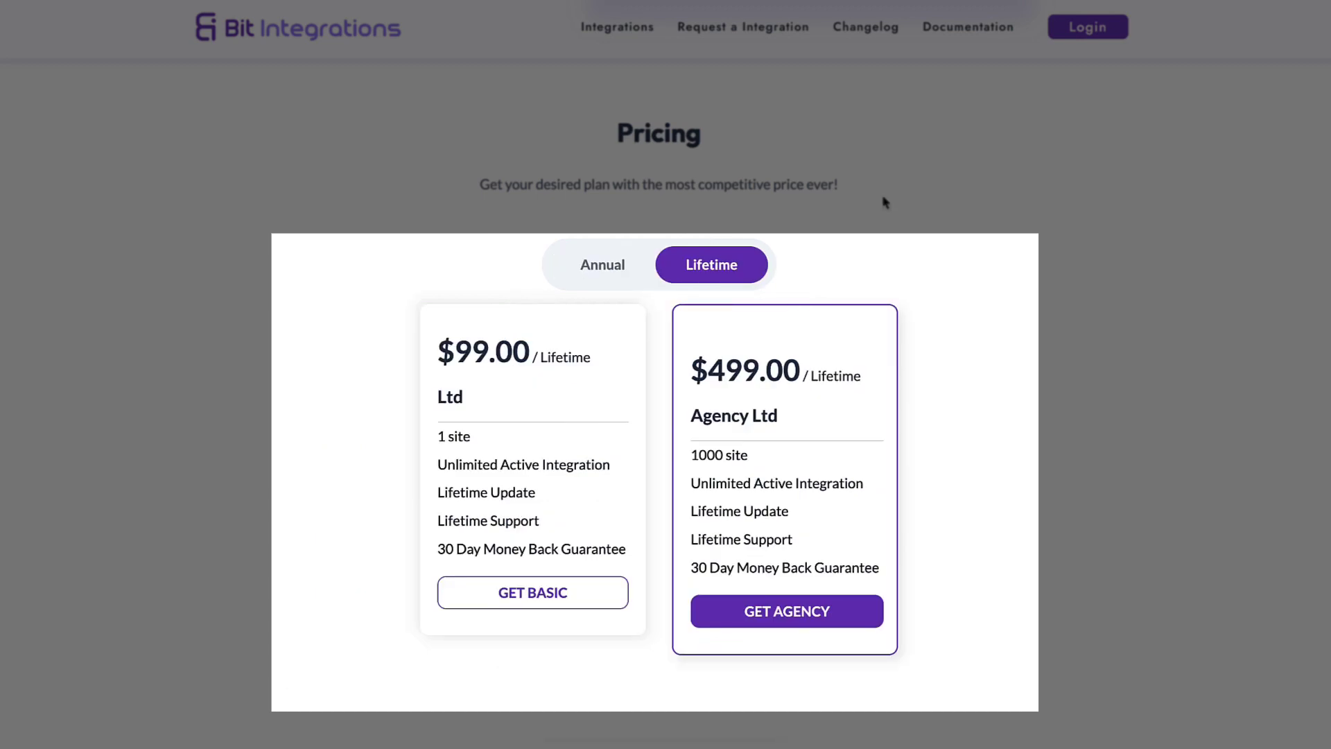
{"action": "left_click", "coordinate": [599, 262]}
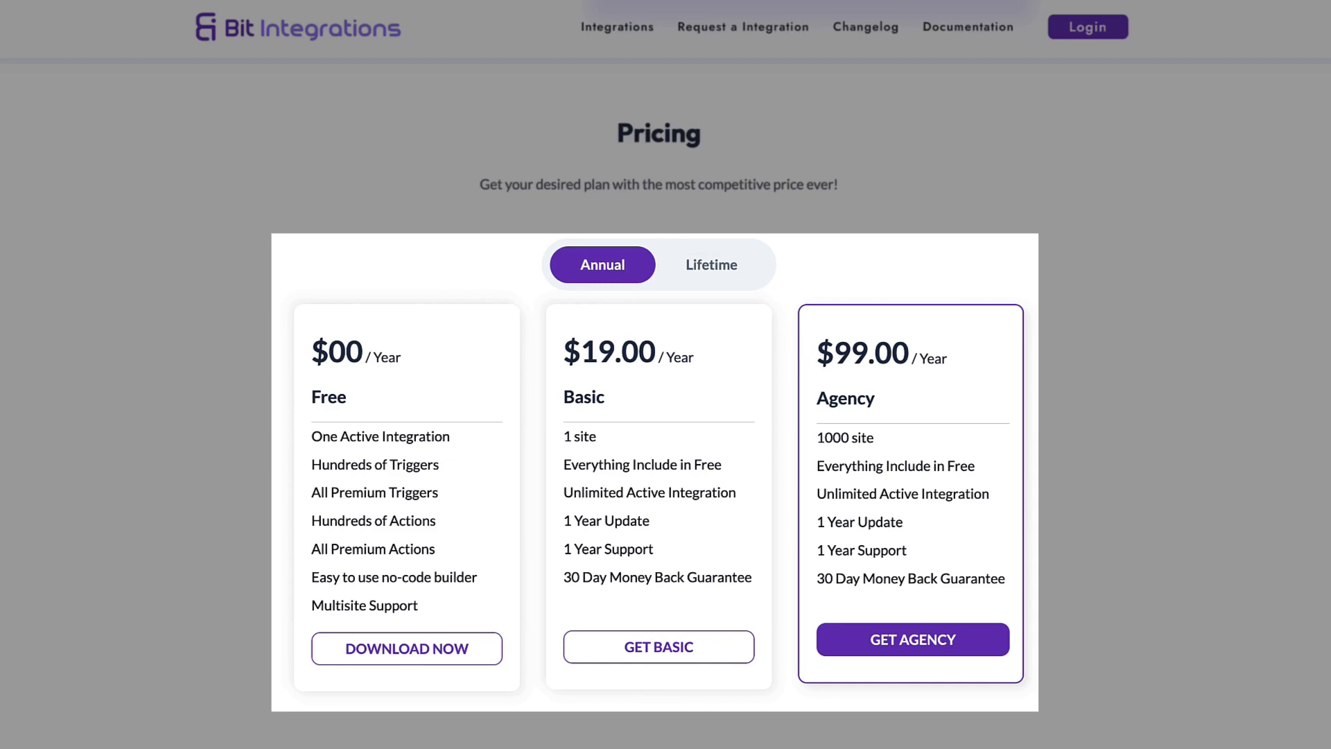